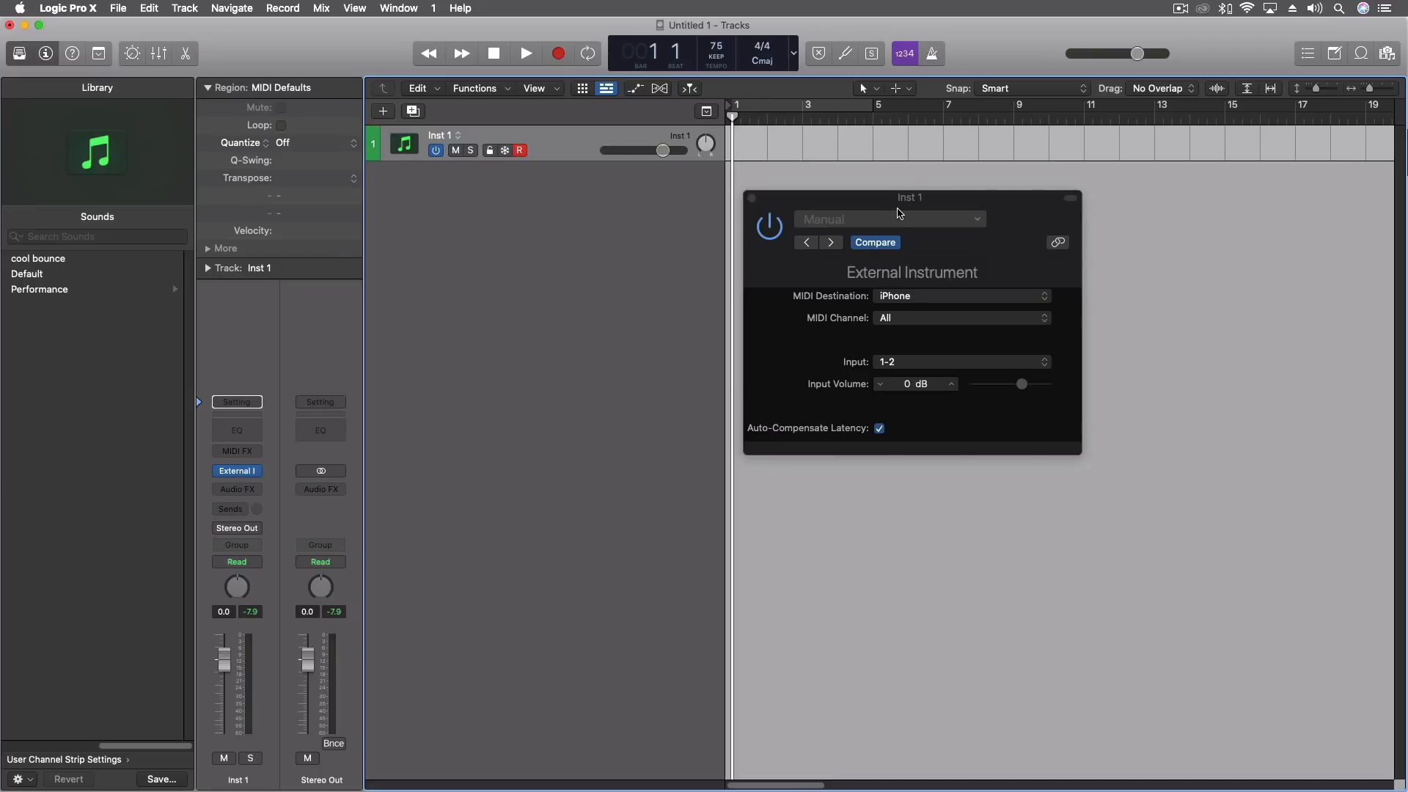
Examine the iPhone device in Audio MIDI Setup beside the External Instrument settings, and return to Logic Pro.
click(897, 212)
drag(898, 212, 544, 195)
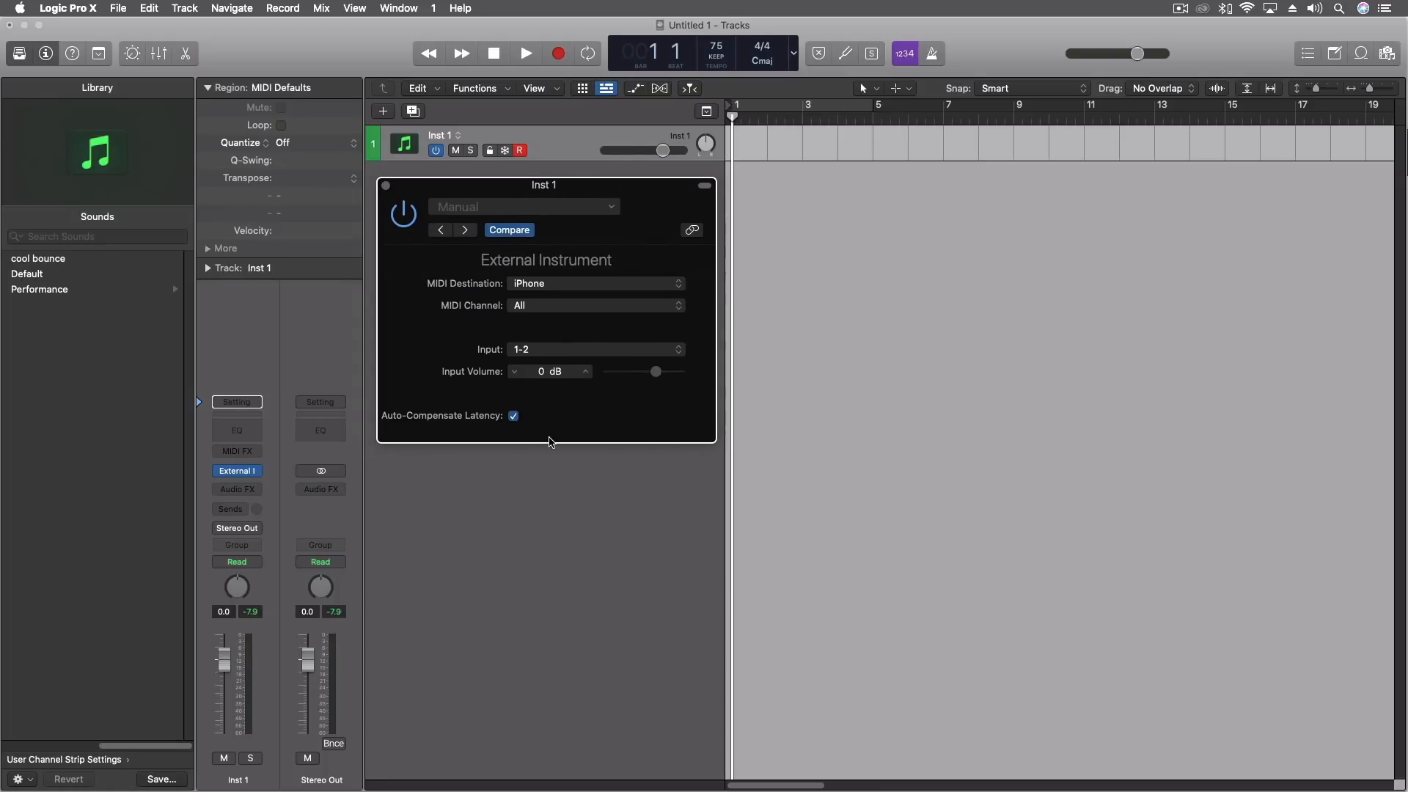
mouse_move(548, 789)
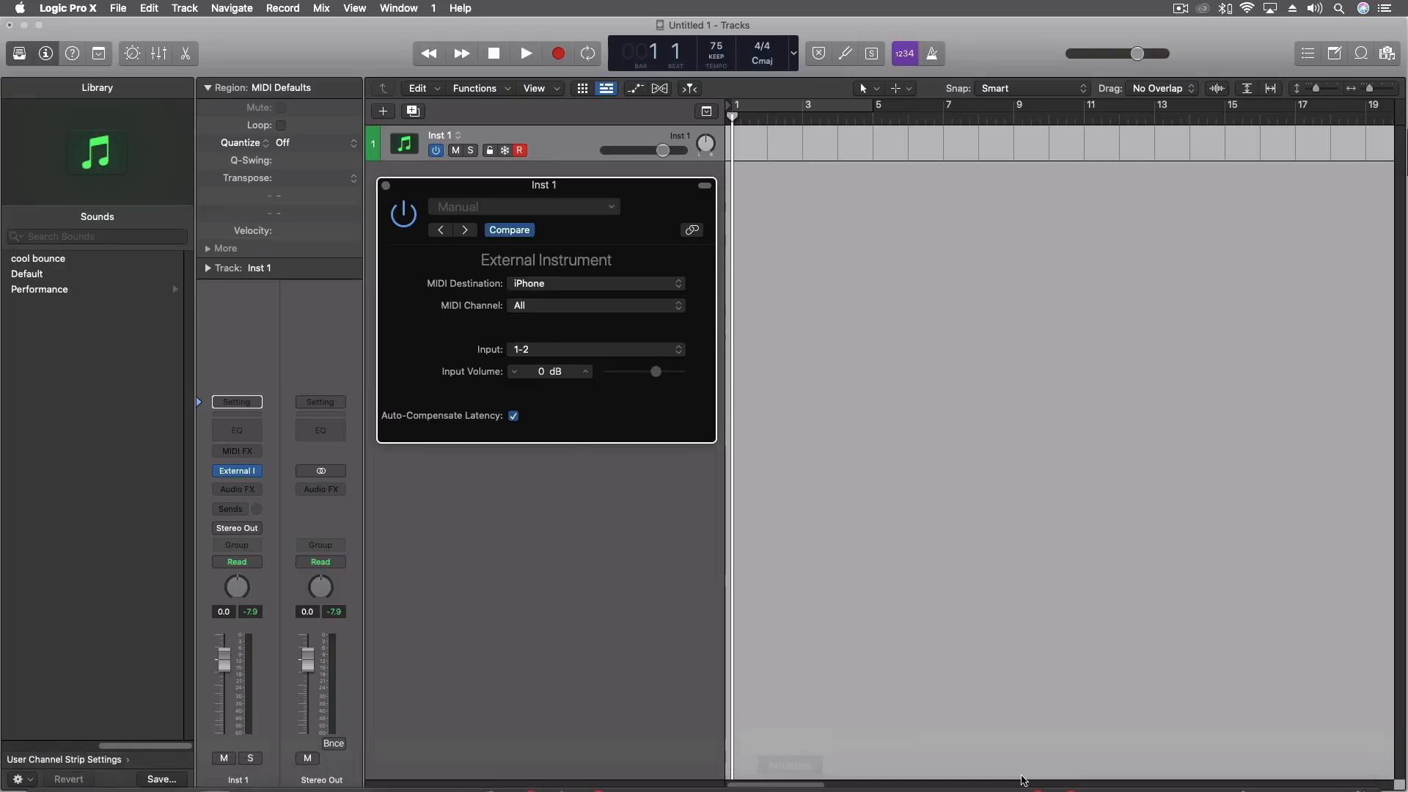
key(super+Tab)
key(super+Tab)
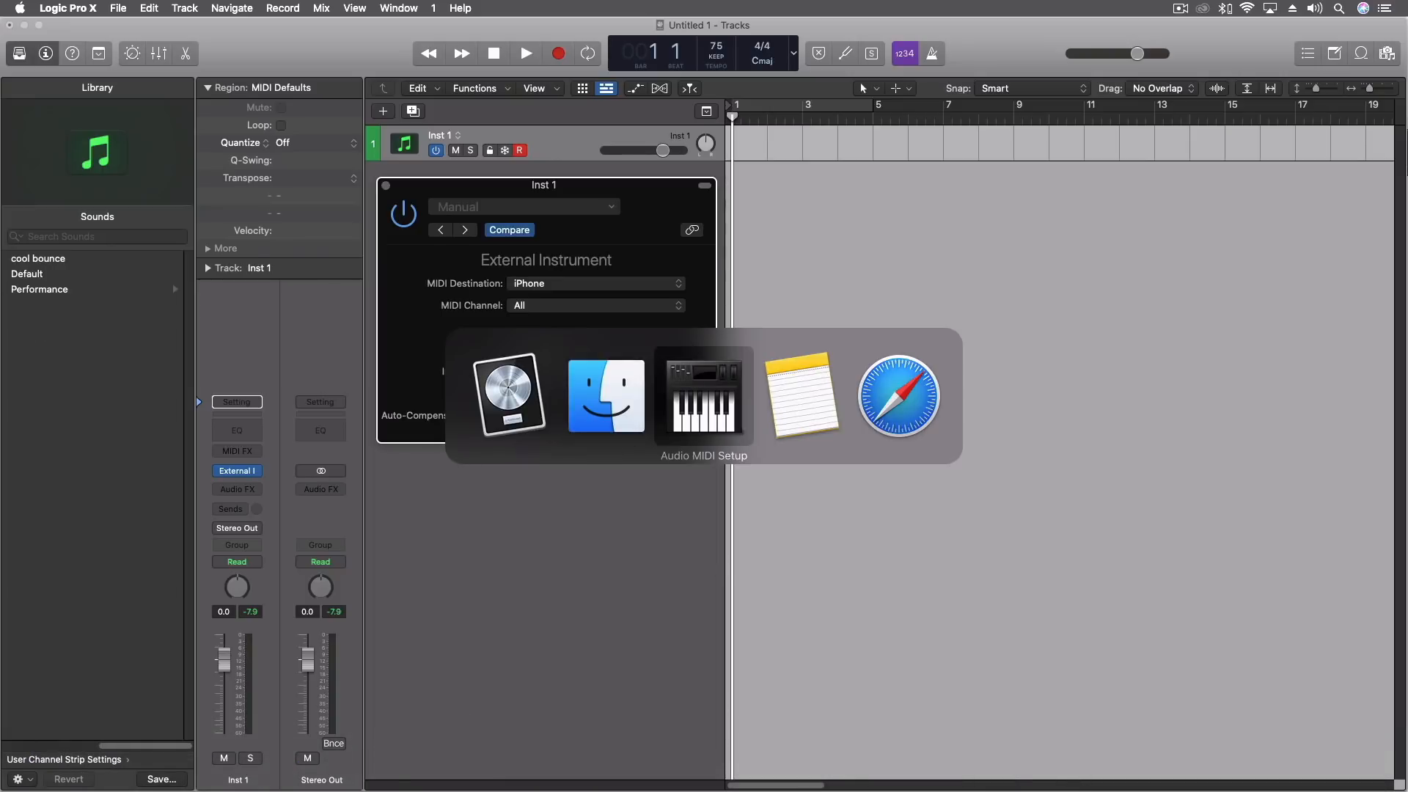
drag(1182, 265, 679, 101)
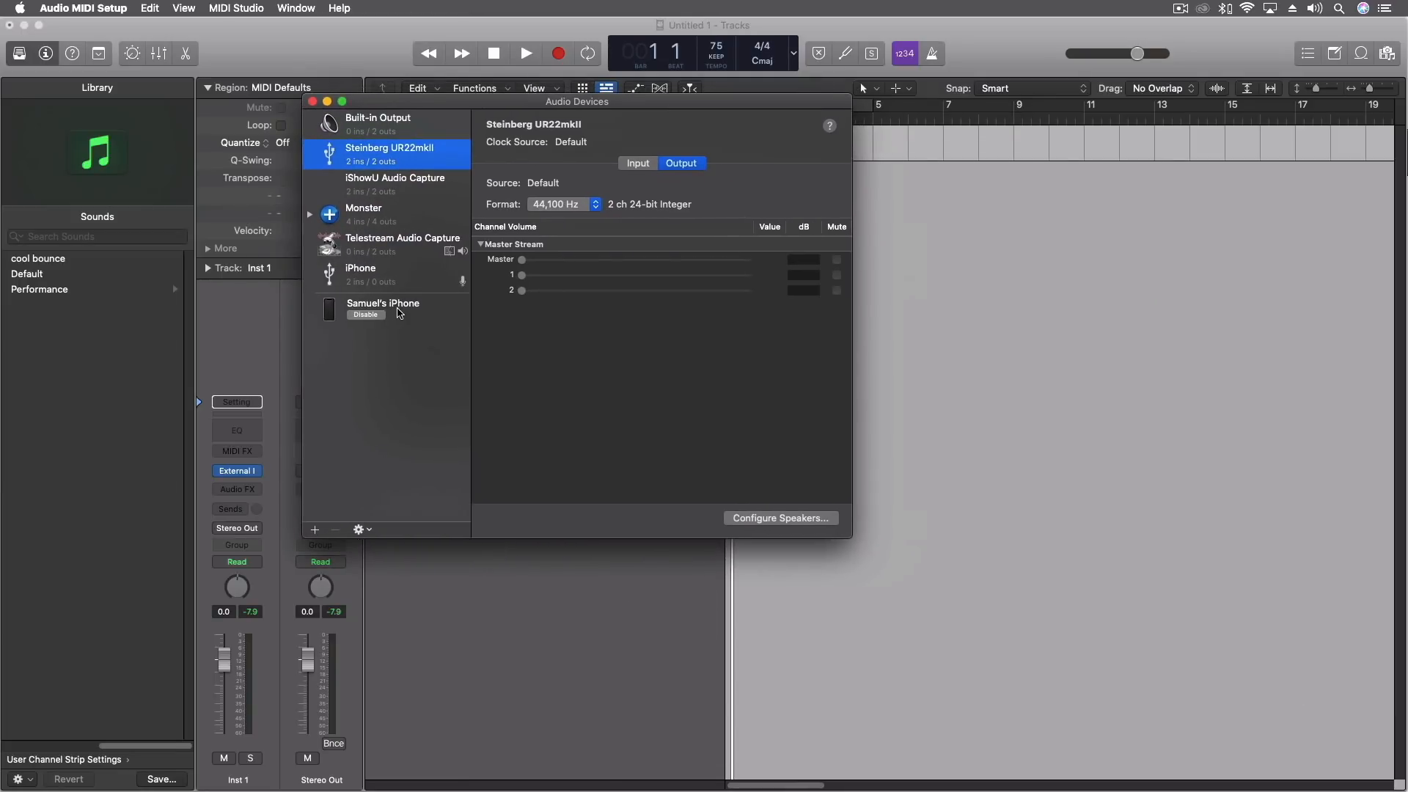
drag(403, 103, 876, 205)
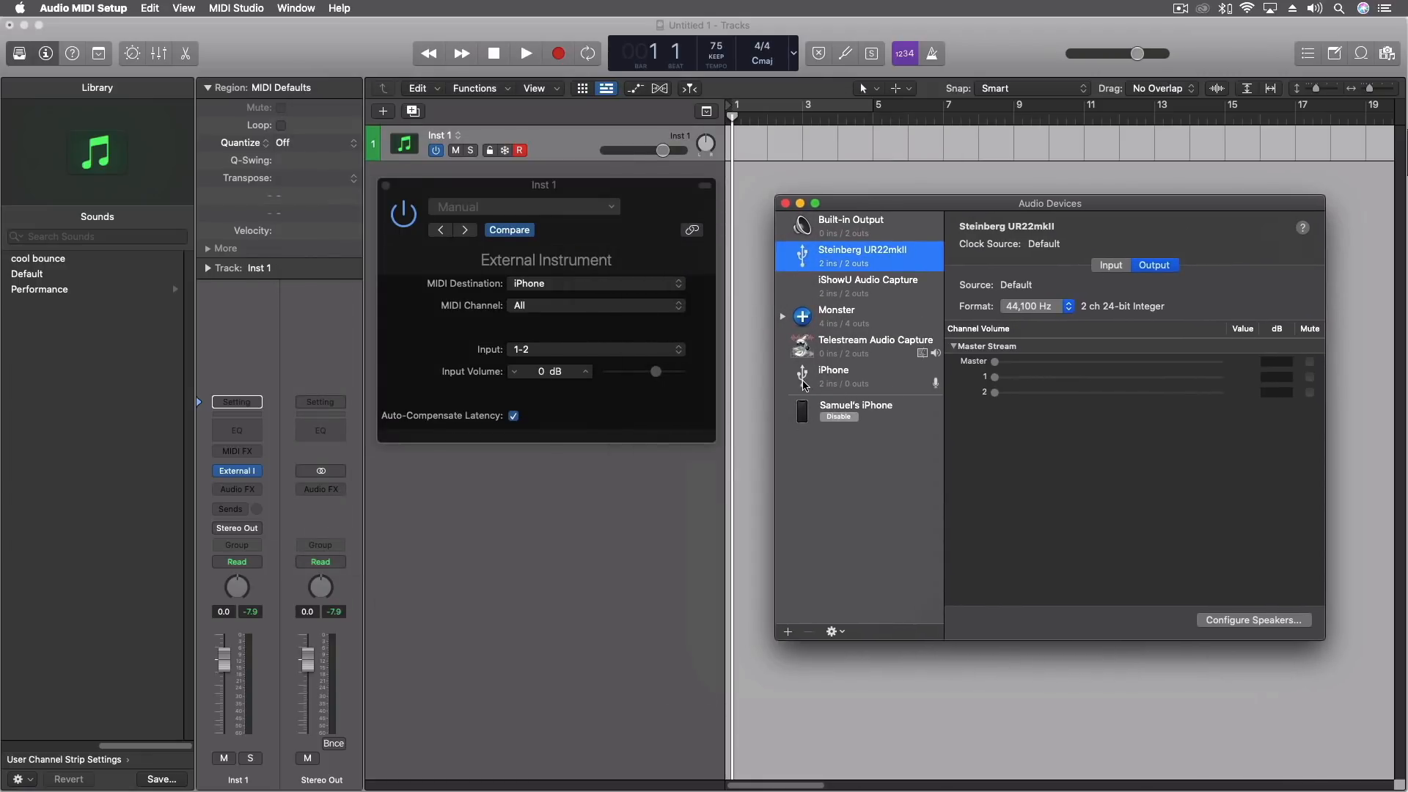
click(707, 206)
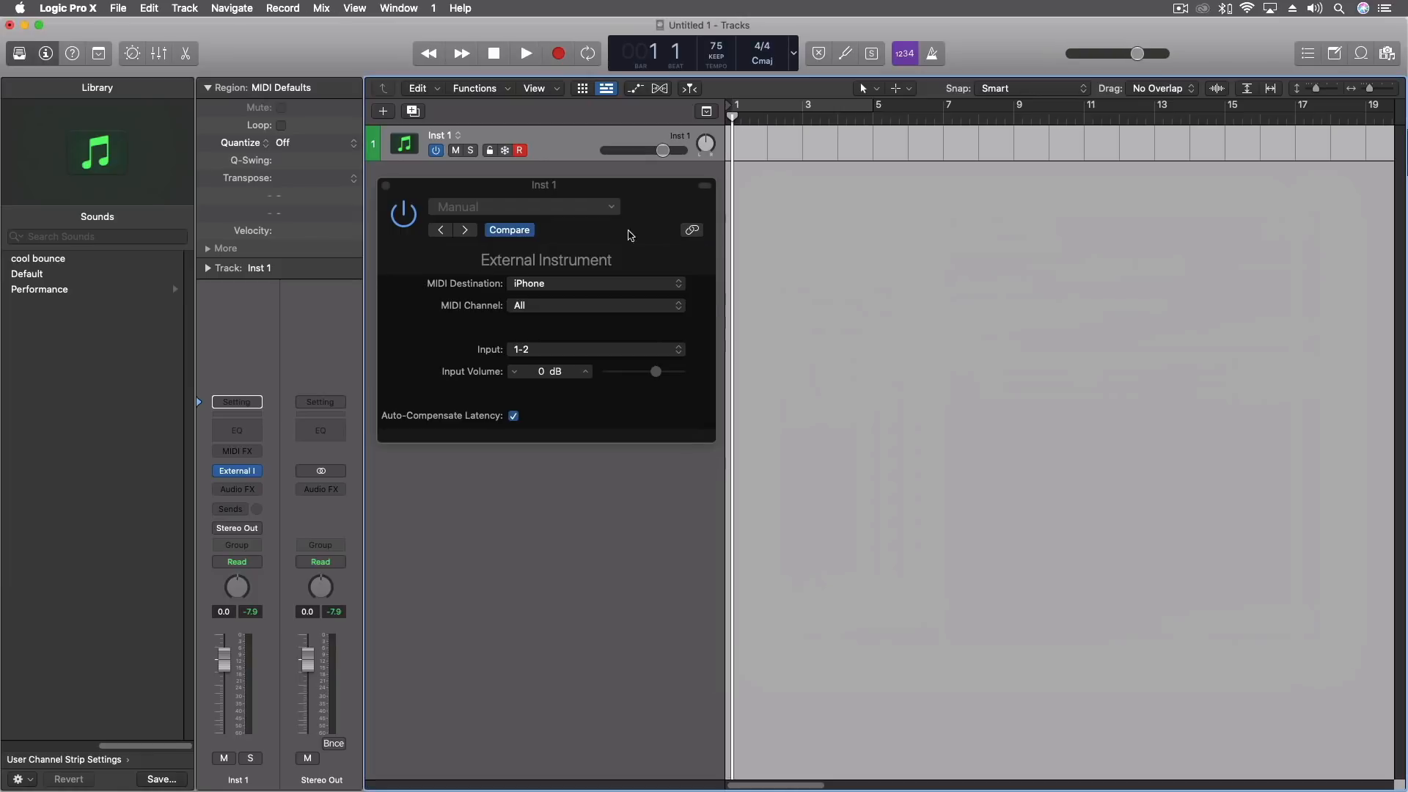
Move the External Instrument window off the track headers onto the empty tracks area.
drag(659, 187, 1095, 363)
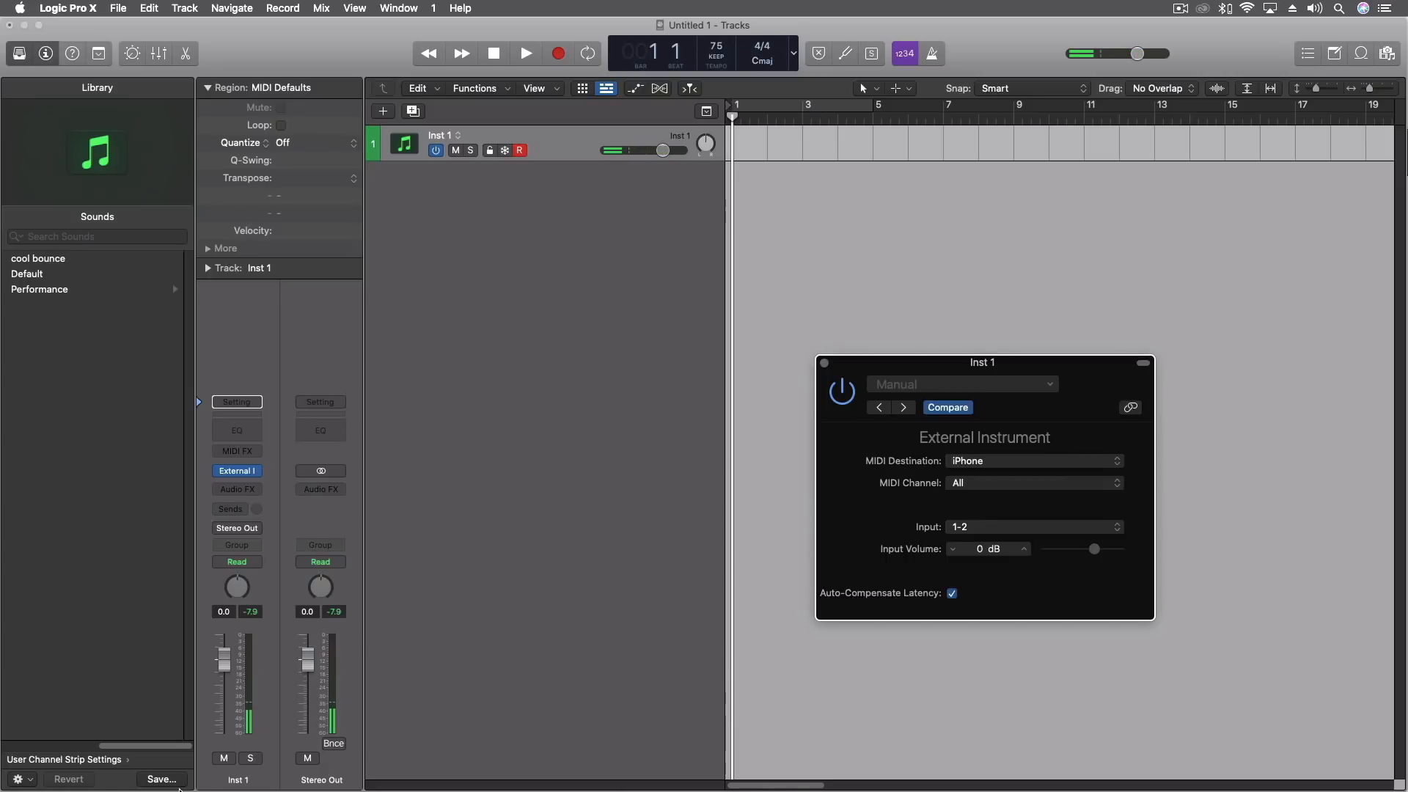
mouse_move(206, 789)
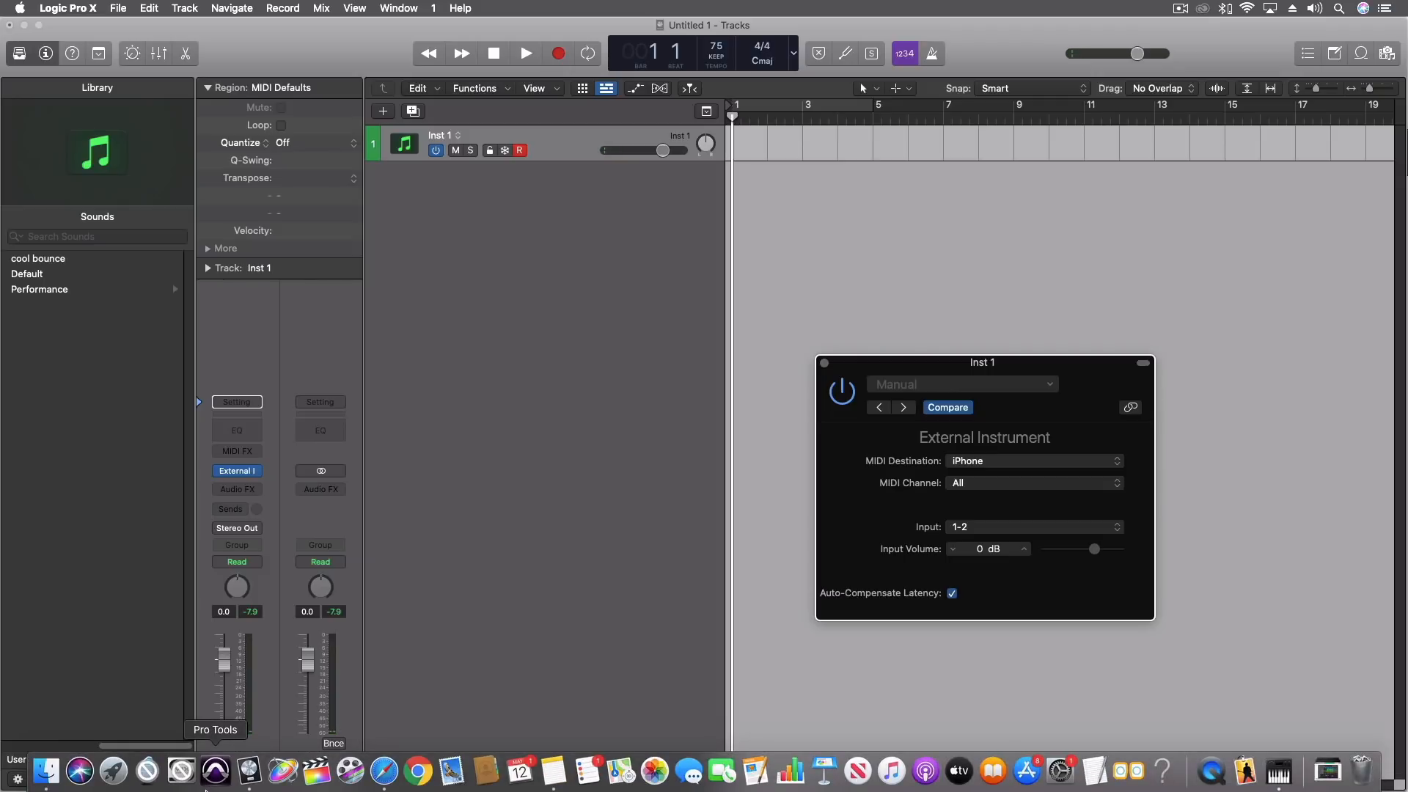
click(503, 332)
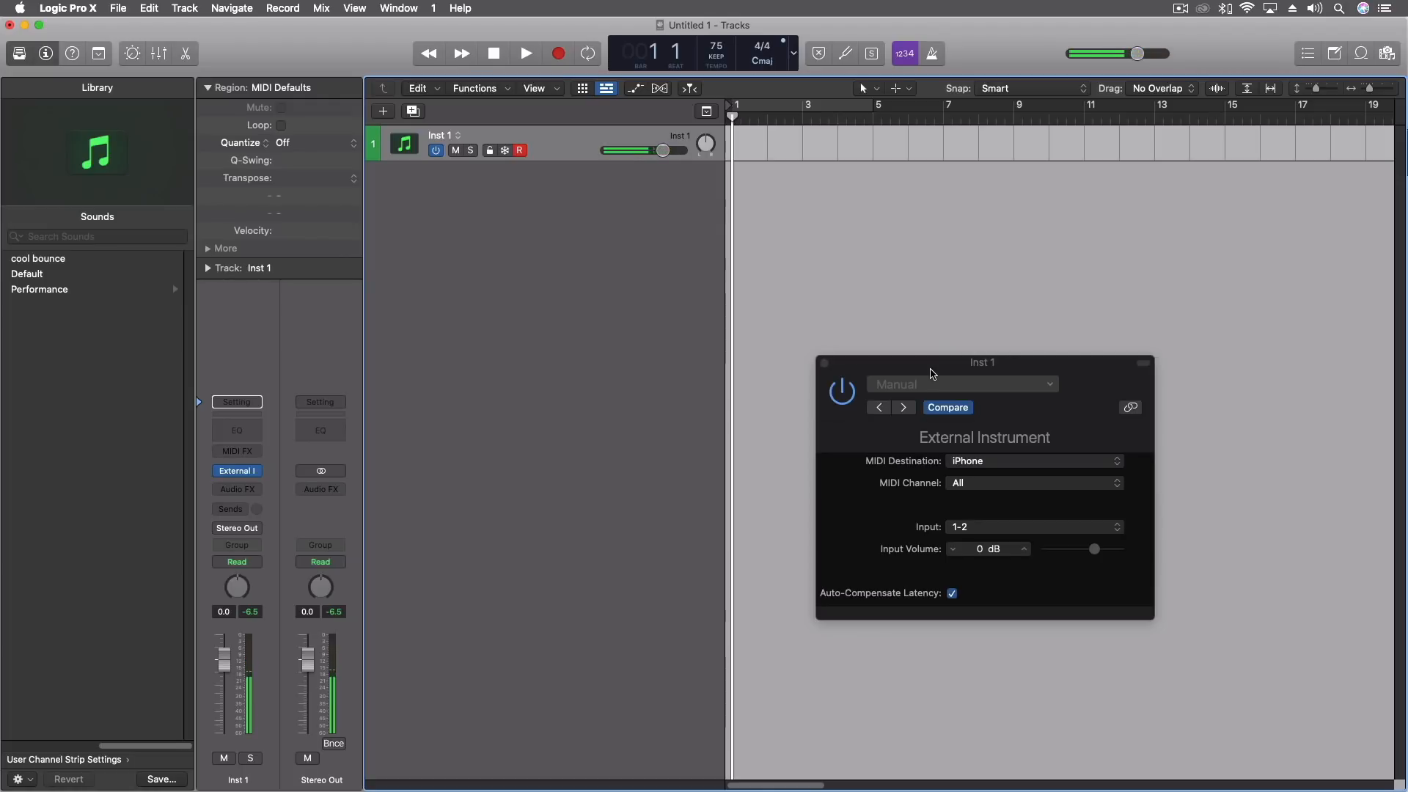
drag(931, 373, 1214, 488)
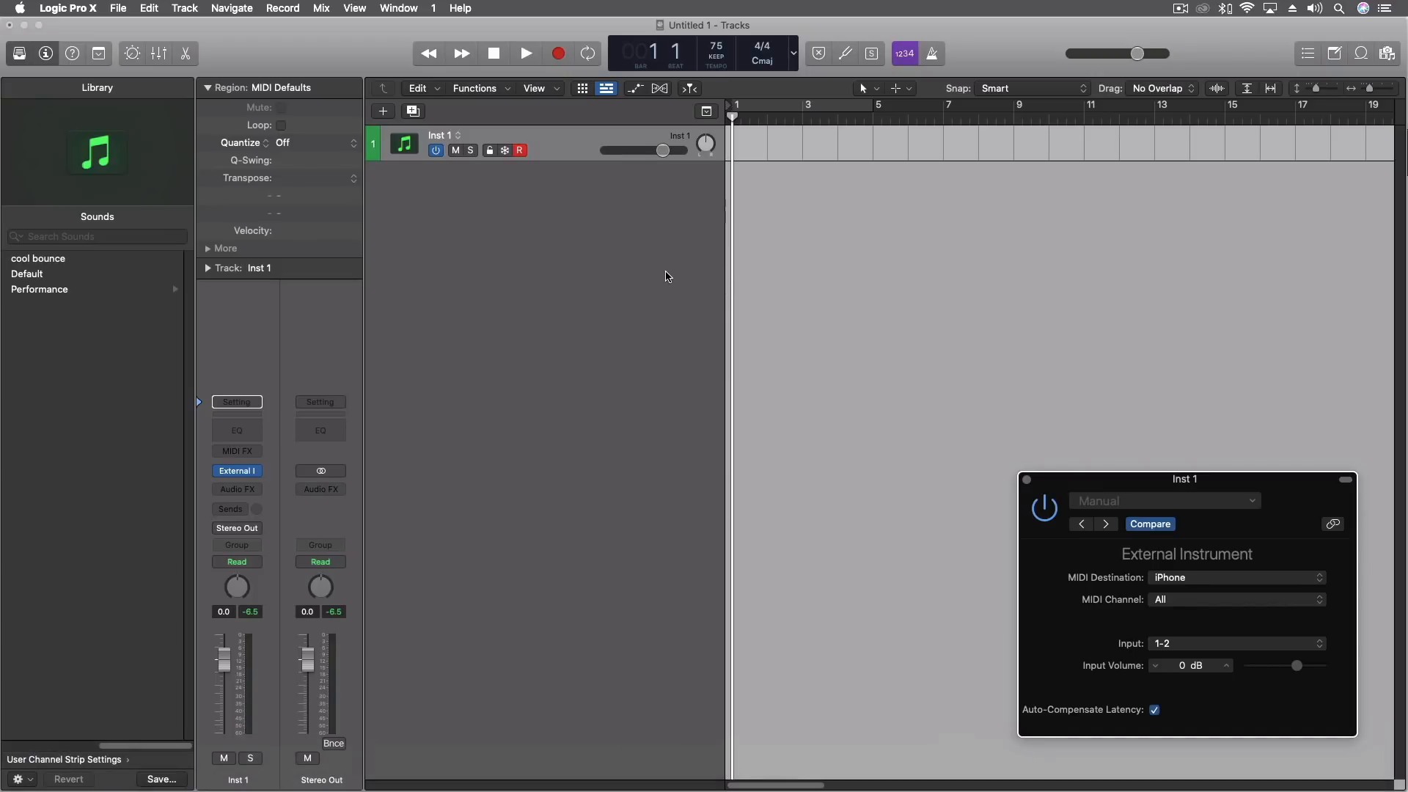
drag(1230, 490, 948, 192)
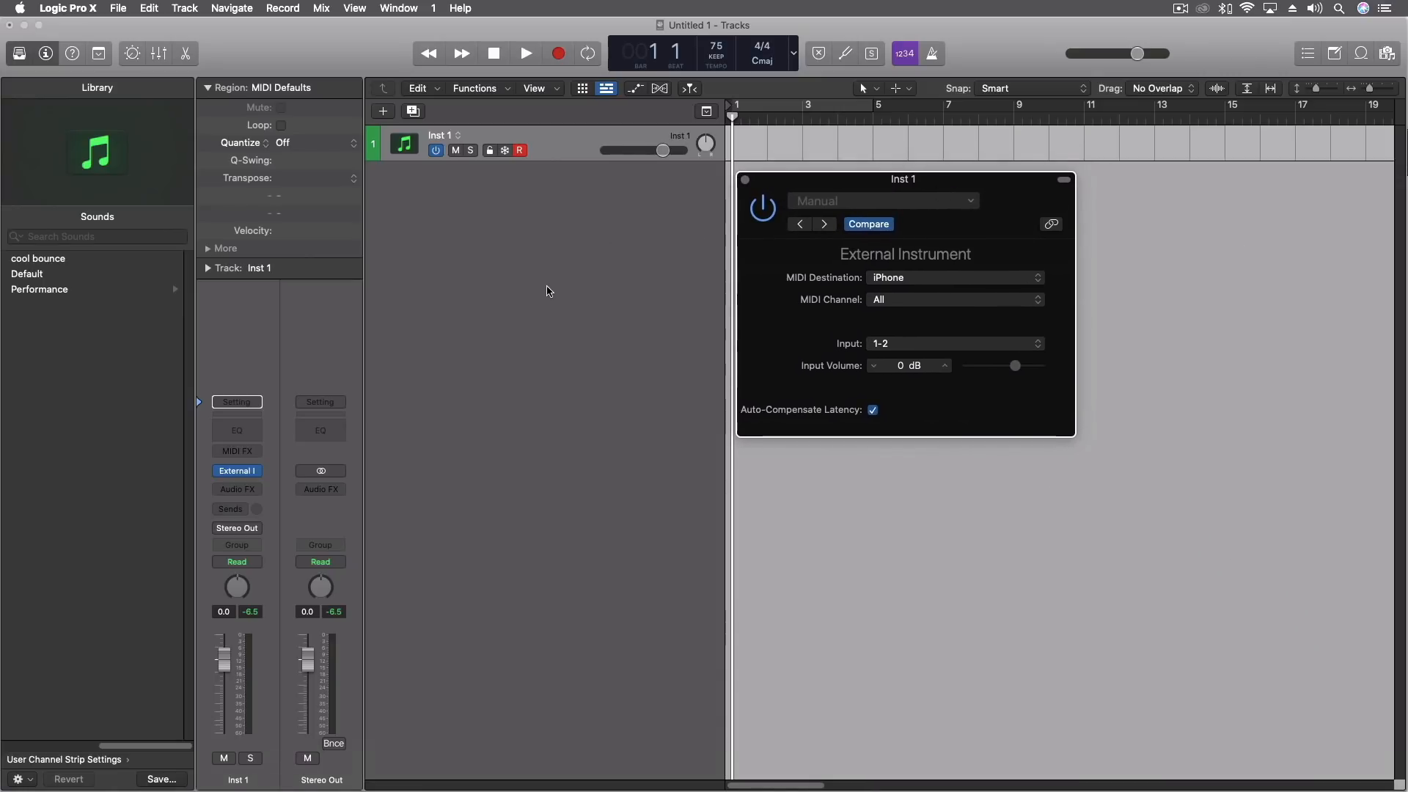
Insert a stereo Auto Sampler as an audio effect on the Inst 1 channel strip and move its window clear of External Instrument.
click(238, 489)
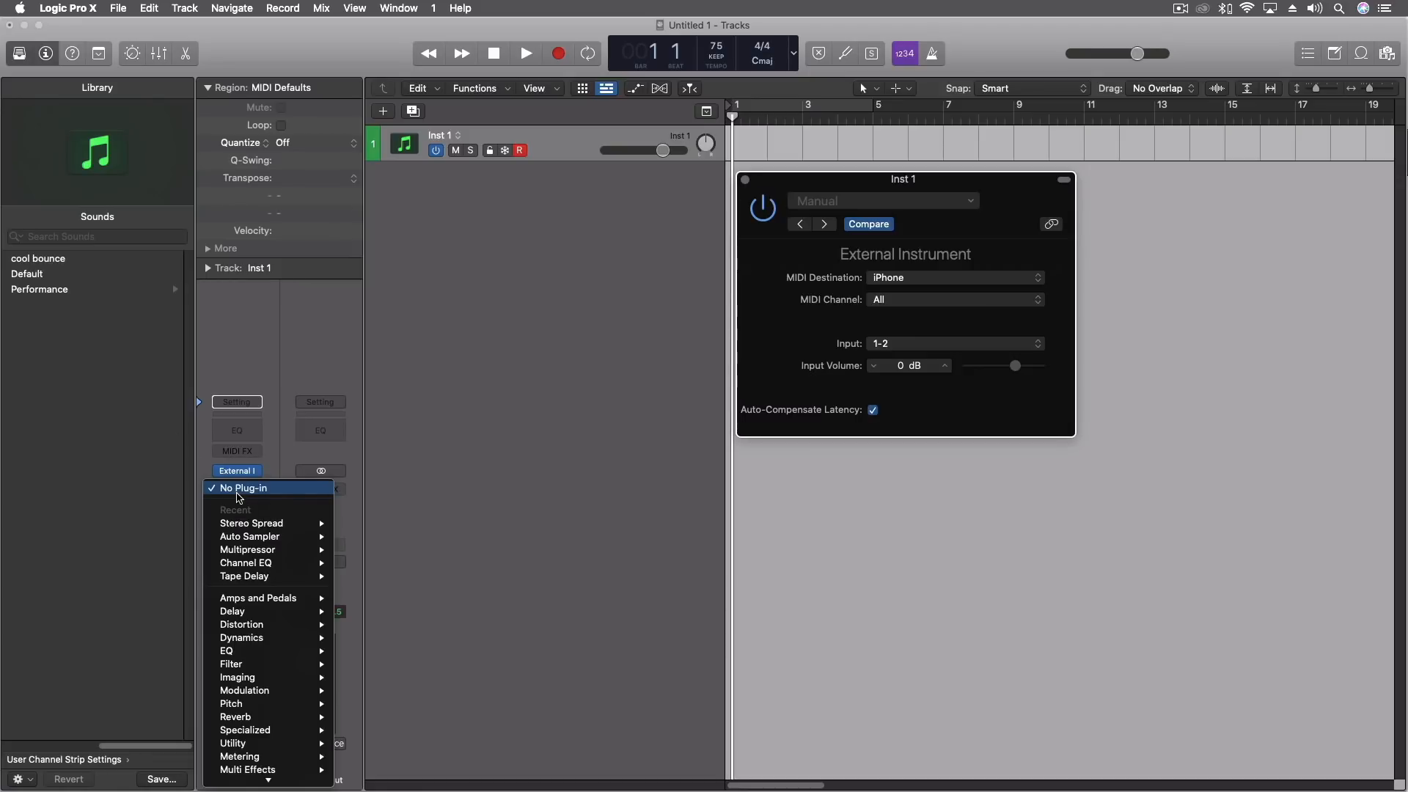
mouse_move(239, 540)
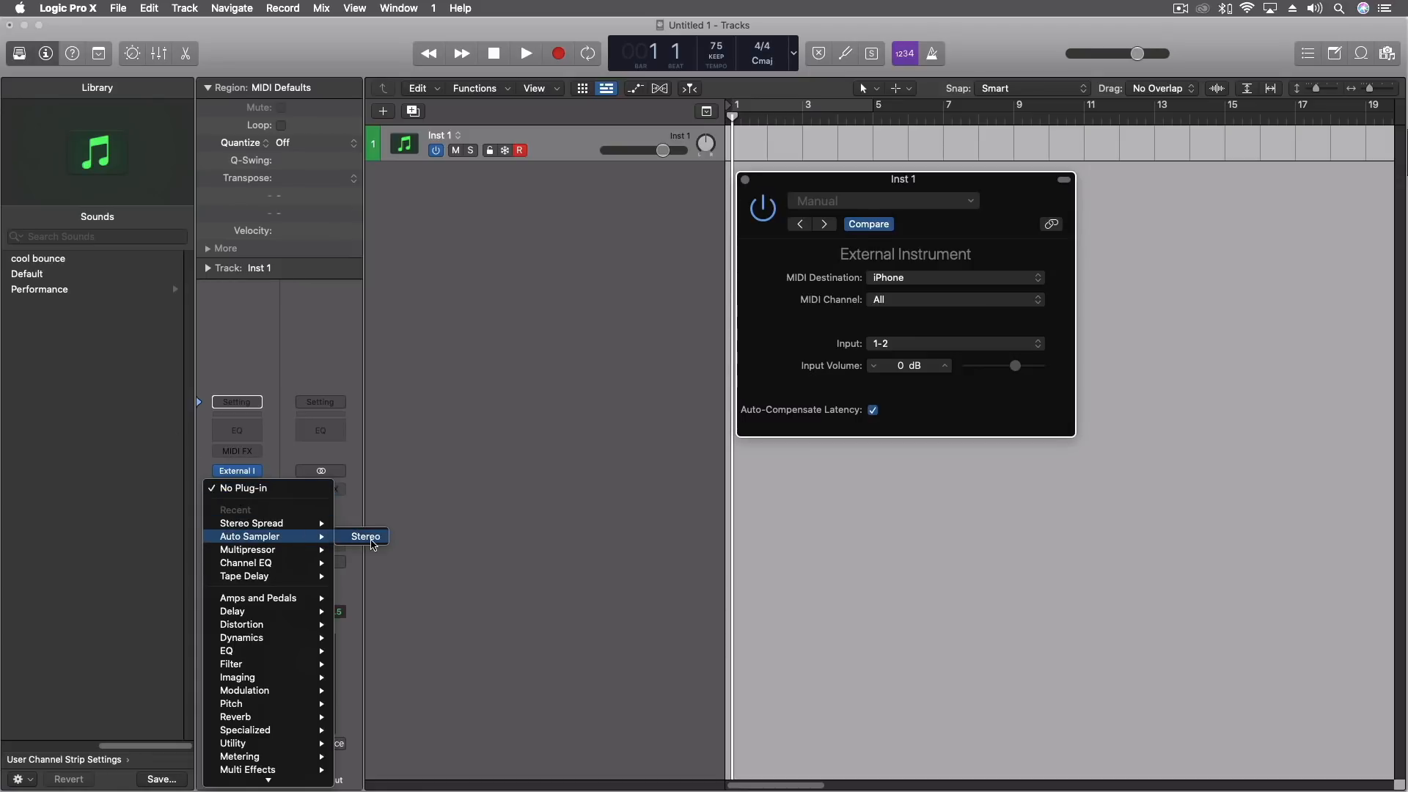
click(367, 537)
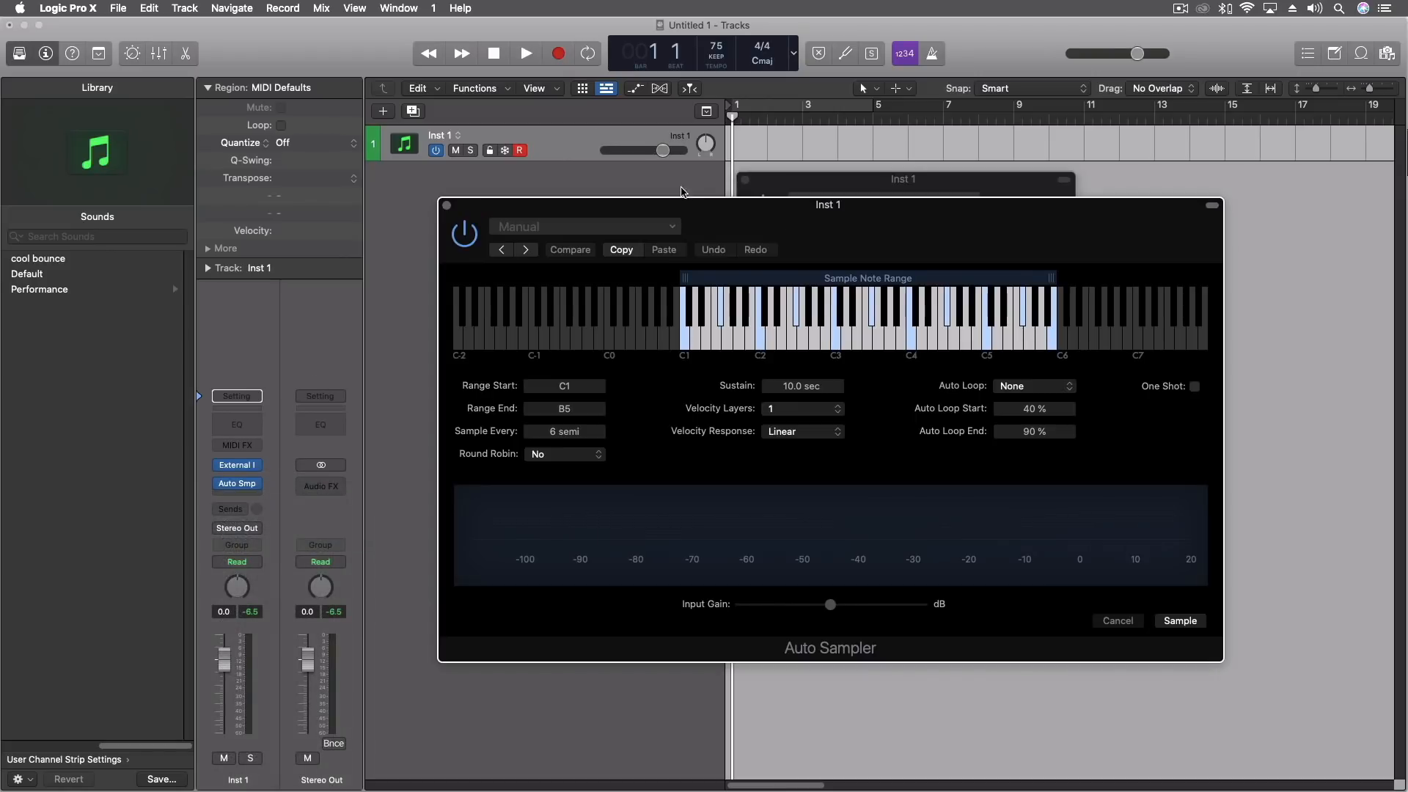
drag(728, 216, 409, 99)
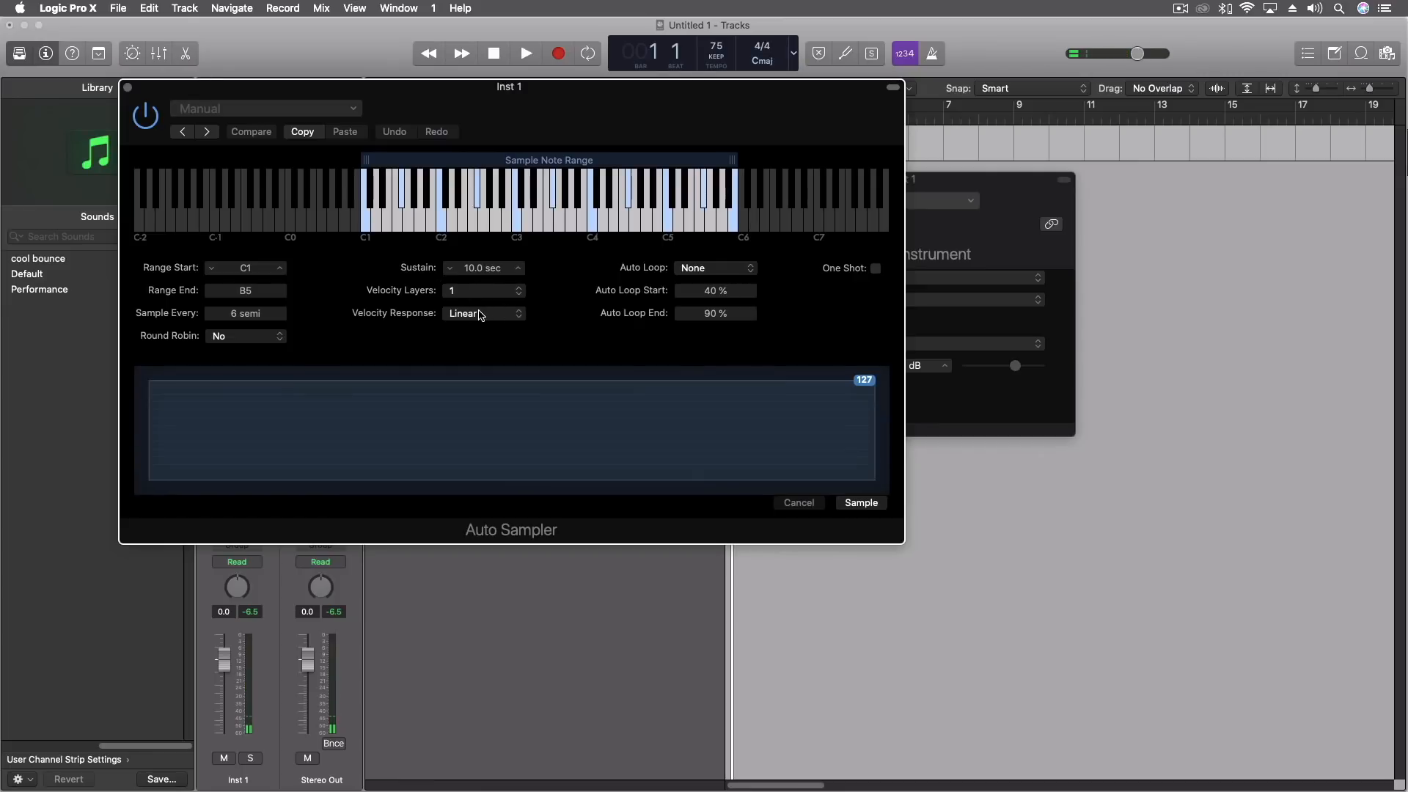
Set the Auto Sampler to 3 velocity layers.
click(470, 292)
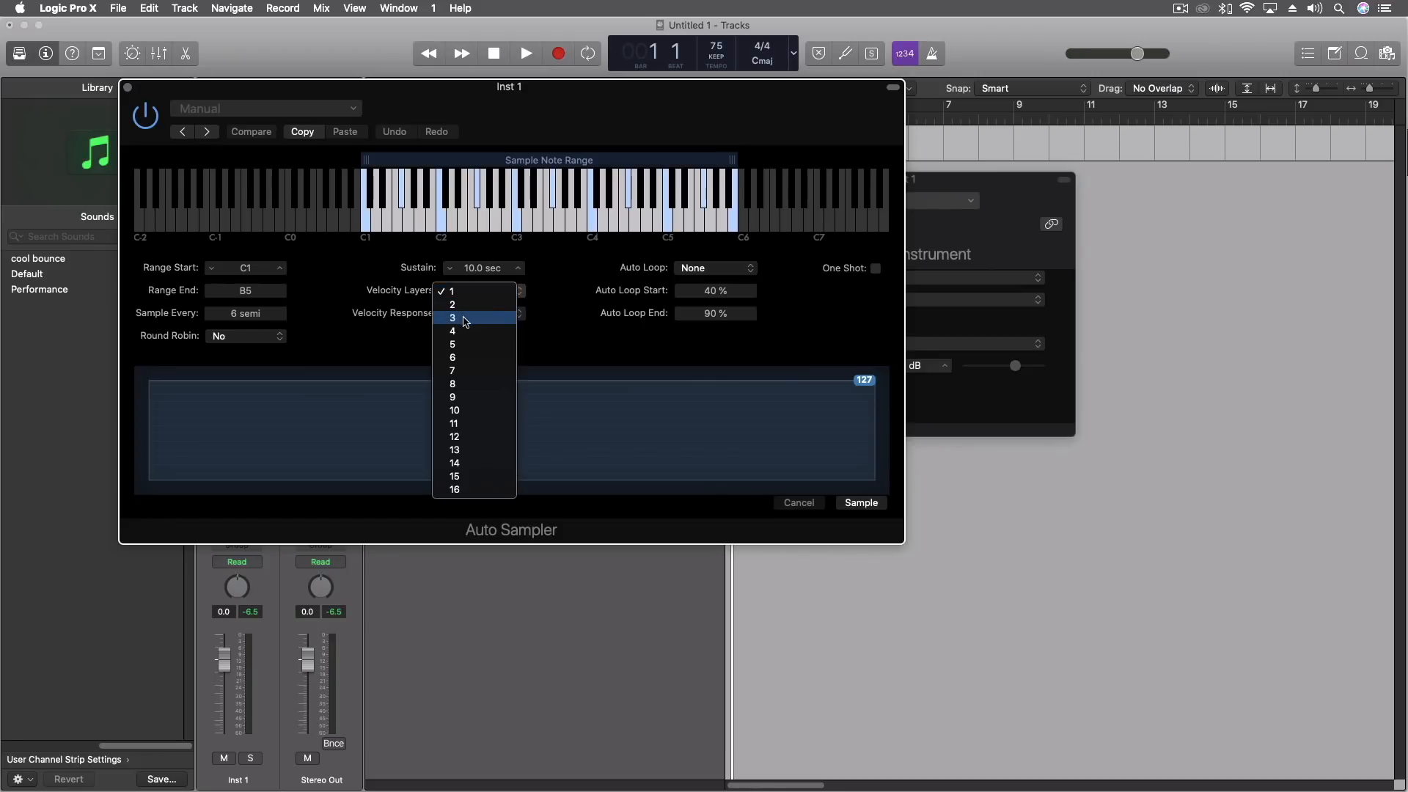
click(466, 318)
Try the Exp1, Log 1 and Log 2 velocity responses in the Auto Sampler.
click(468, 316)
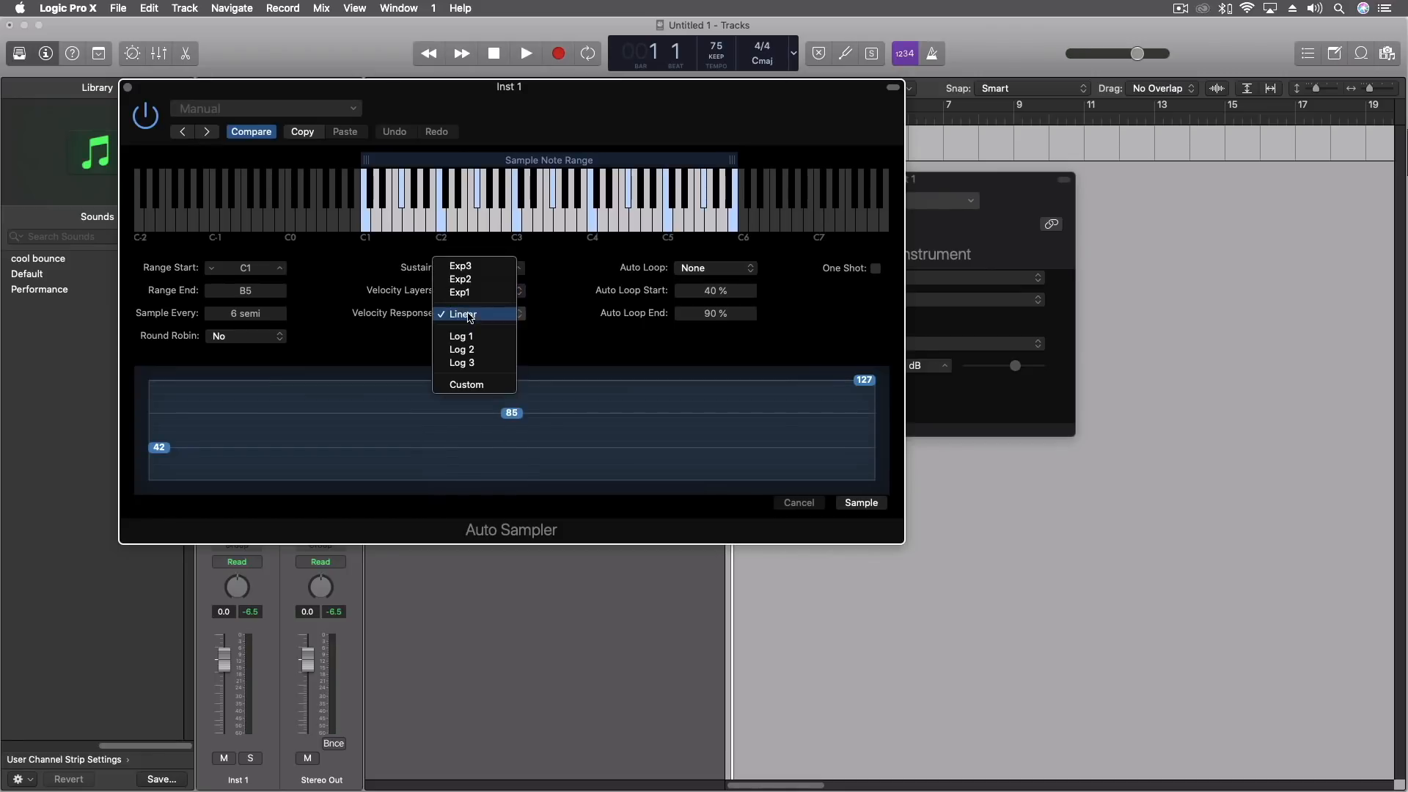
click(474, 296)
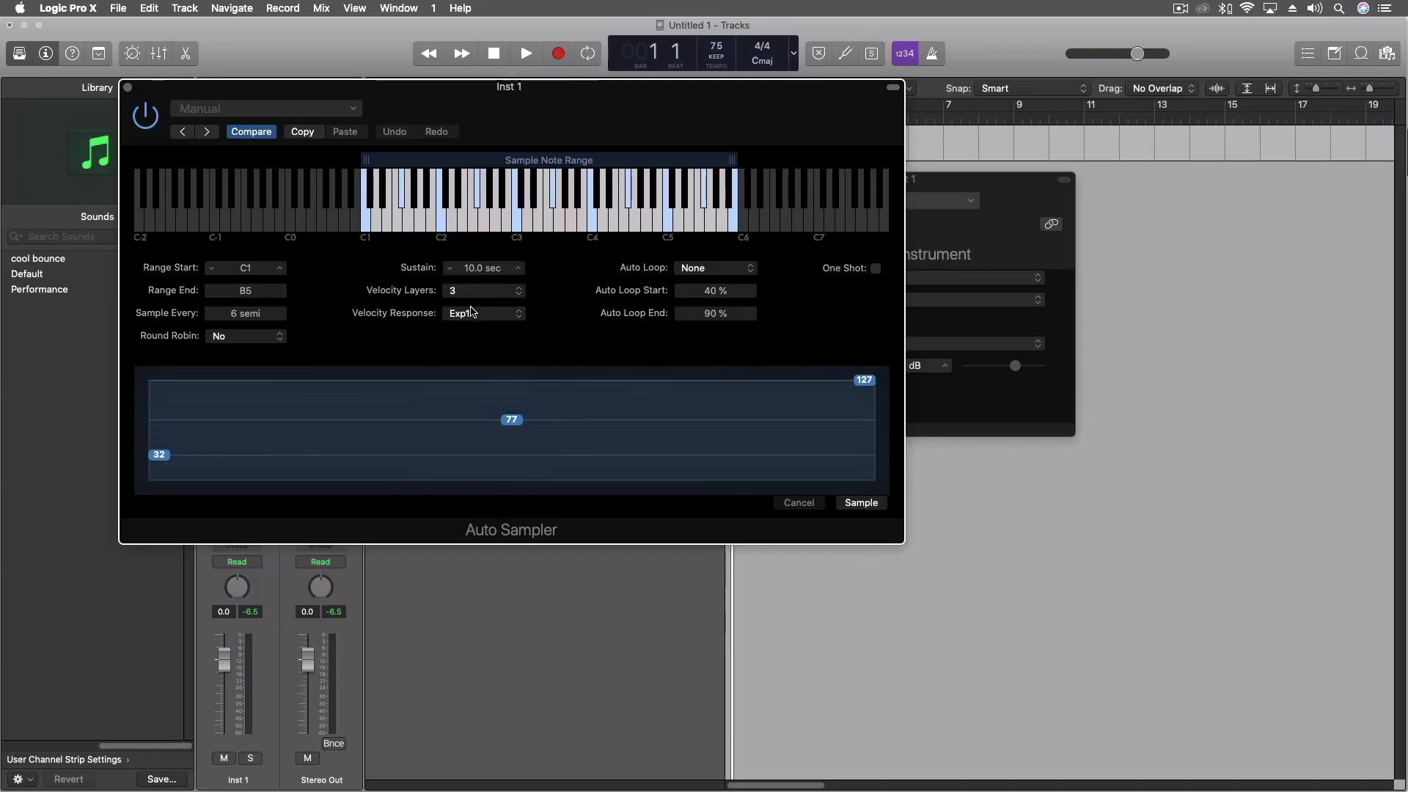
click(471, 315)
click(472, 360)
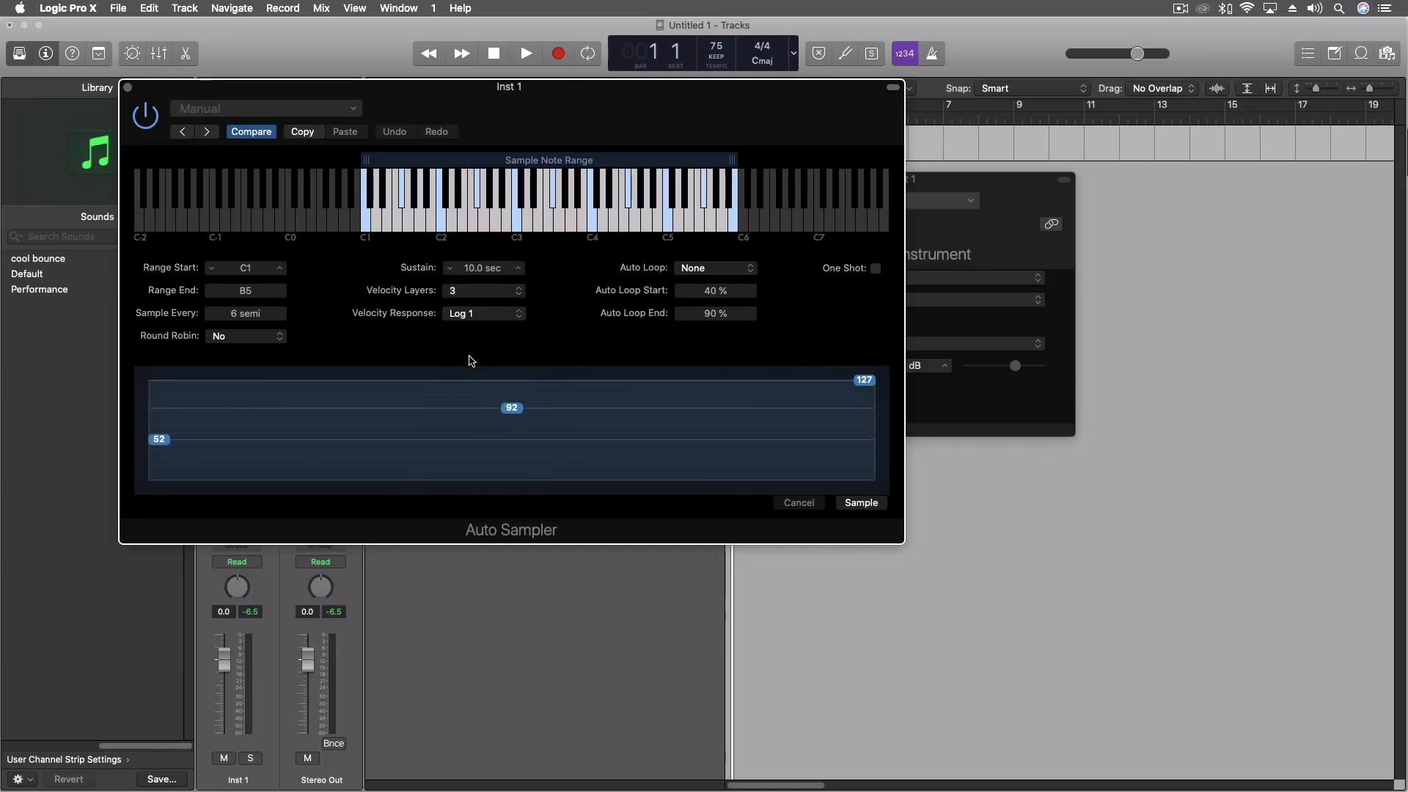
click(471, 315)
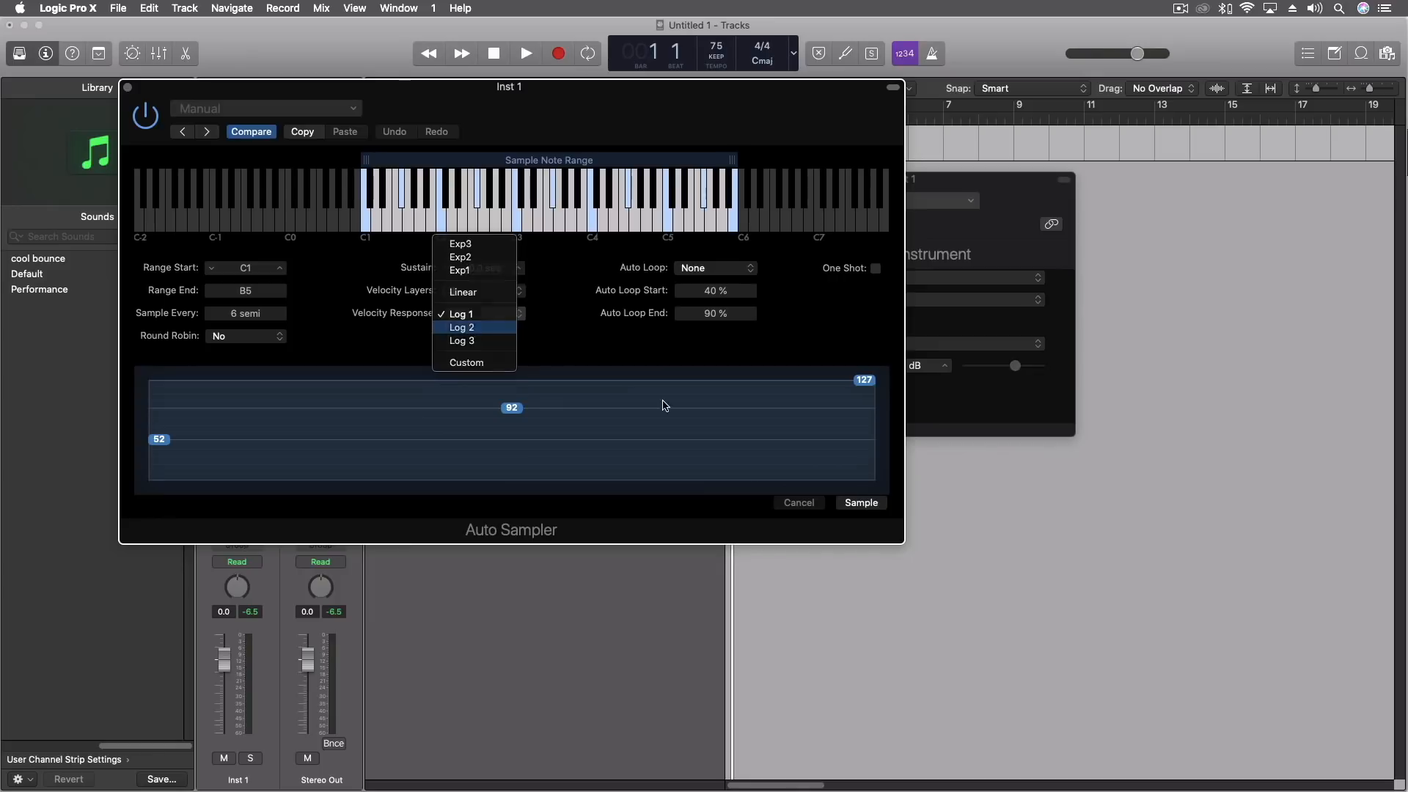
key(Return)
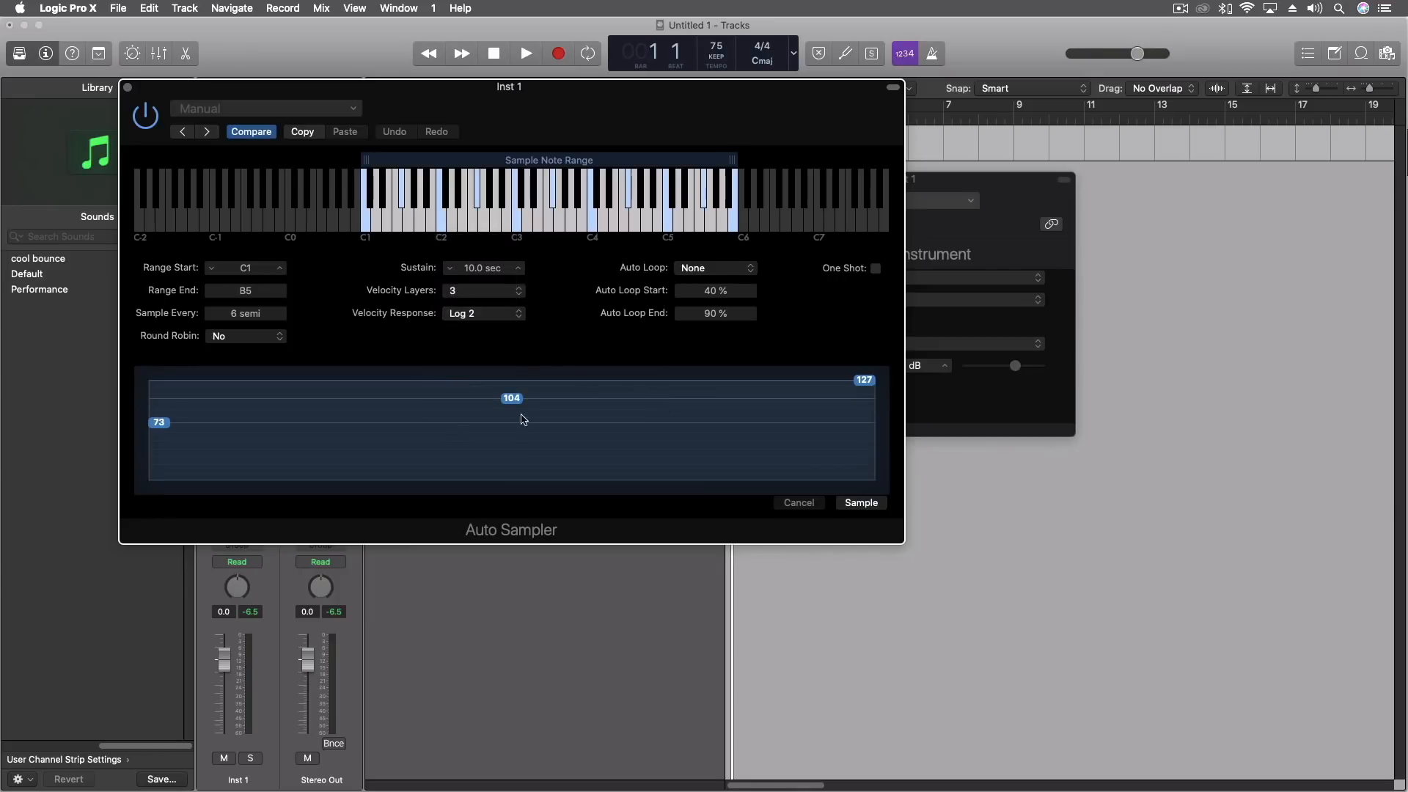
Set the Auto Sampler's velocity response to Log 1 and have it sample every 3 semitones.
click(467, 317)
click(469, 299)
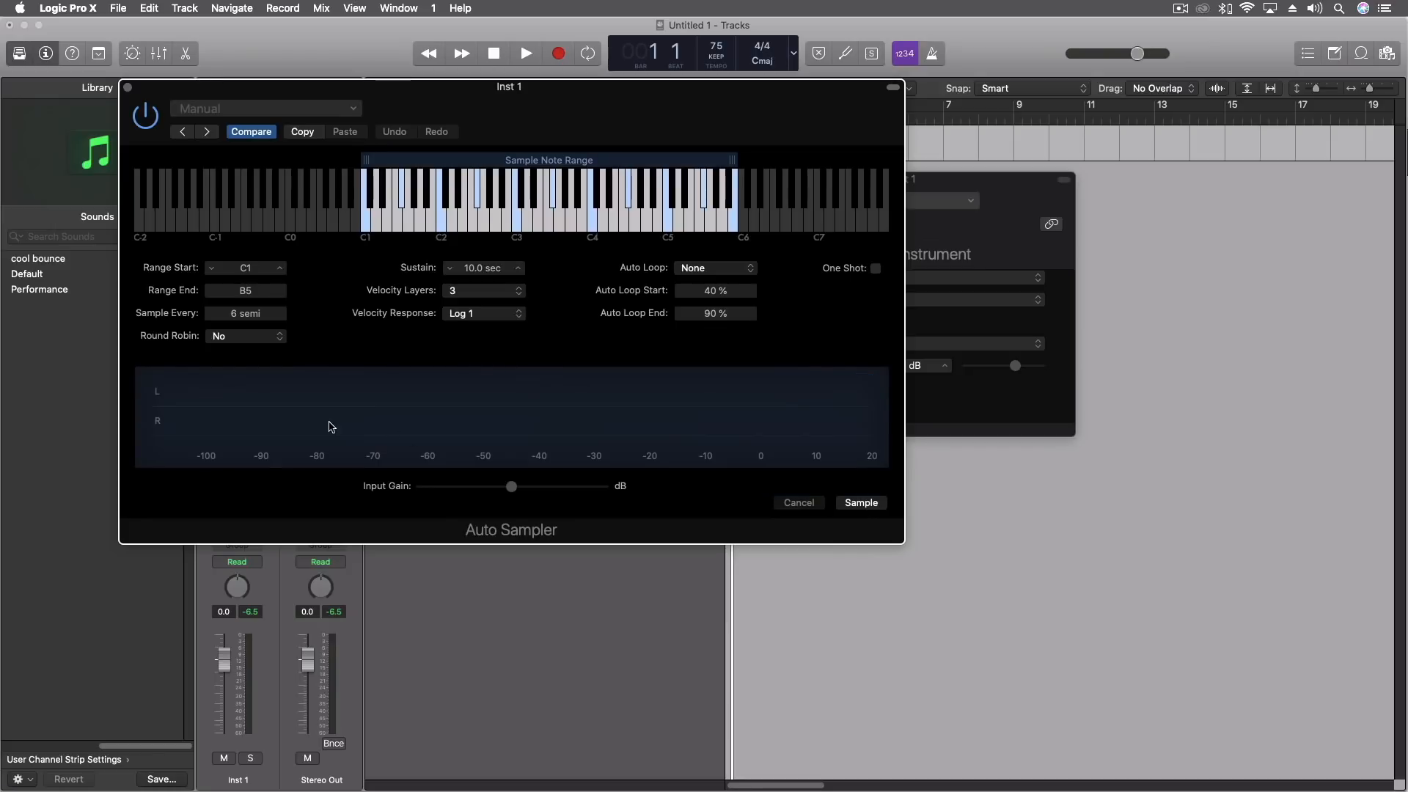
drag(248, 318, 248, 333)
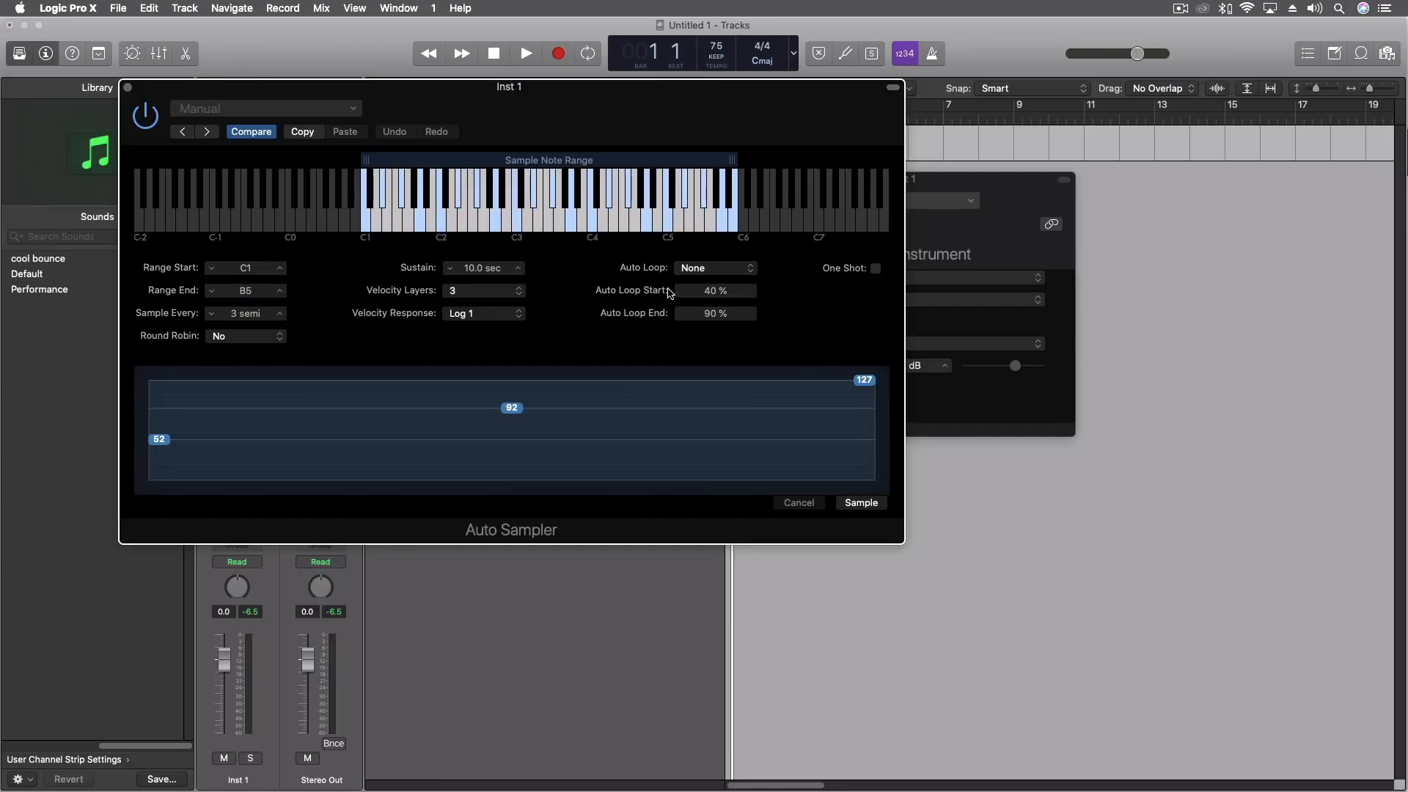
Set the Auto Sampler's auto loop mode to Search with XFade.
click(711, 273)
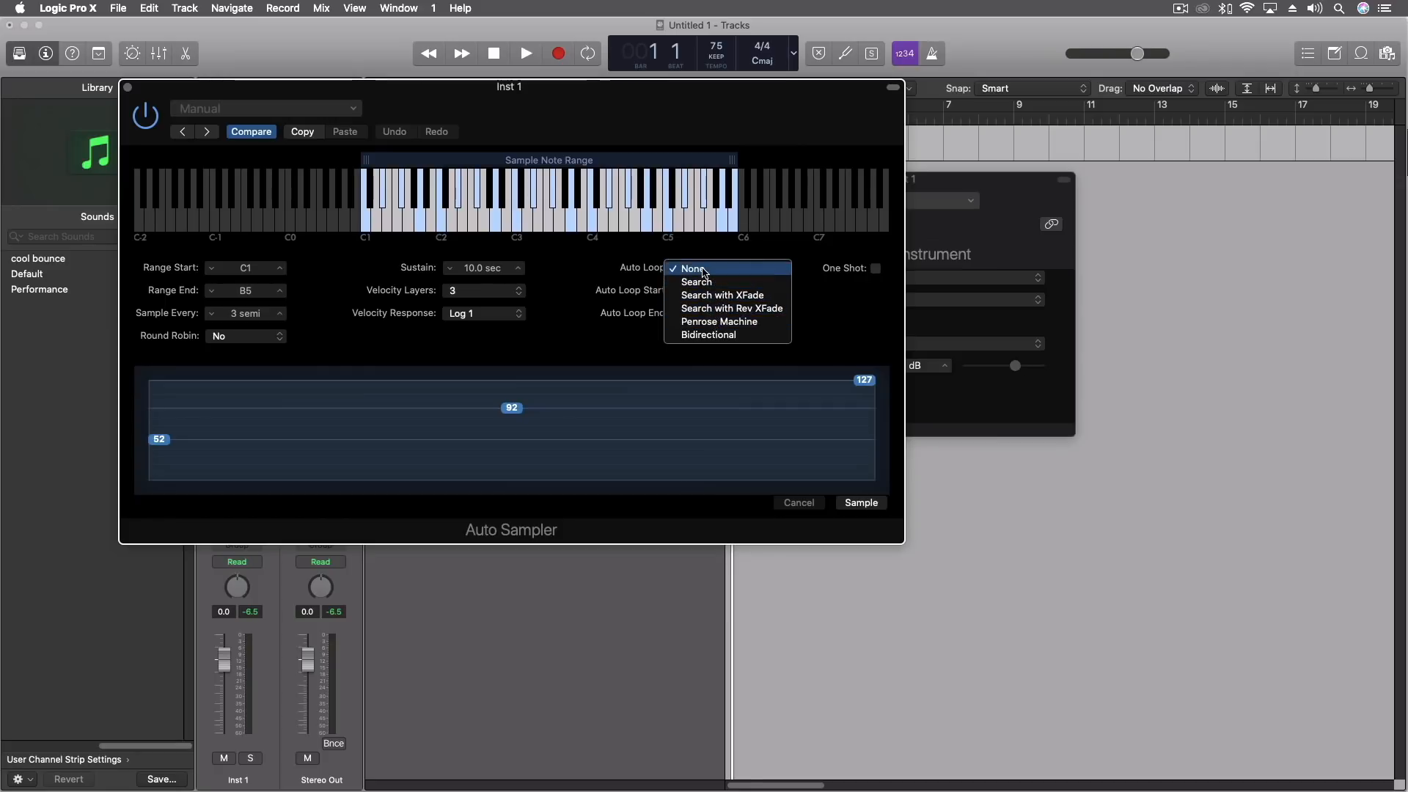
click(705, 296)
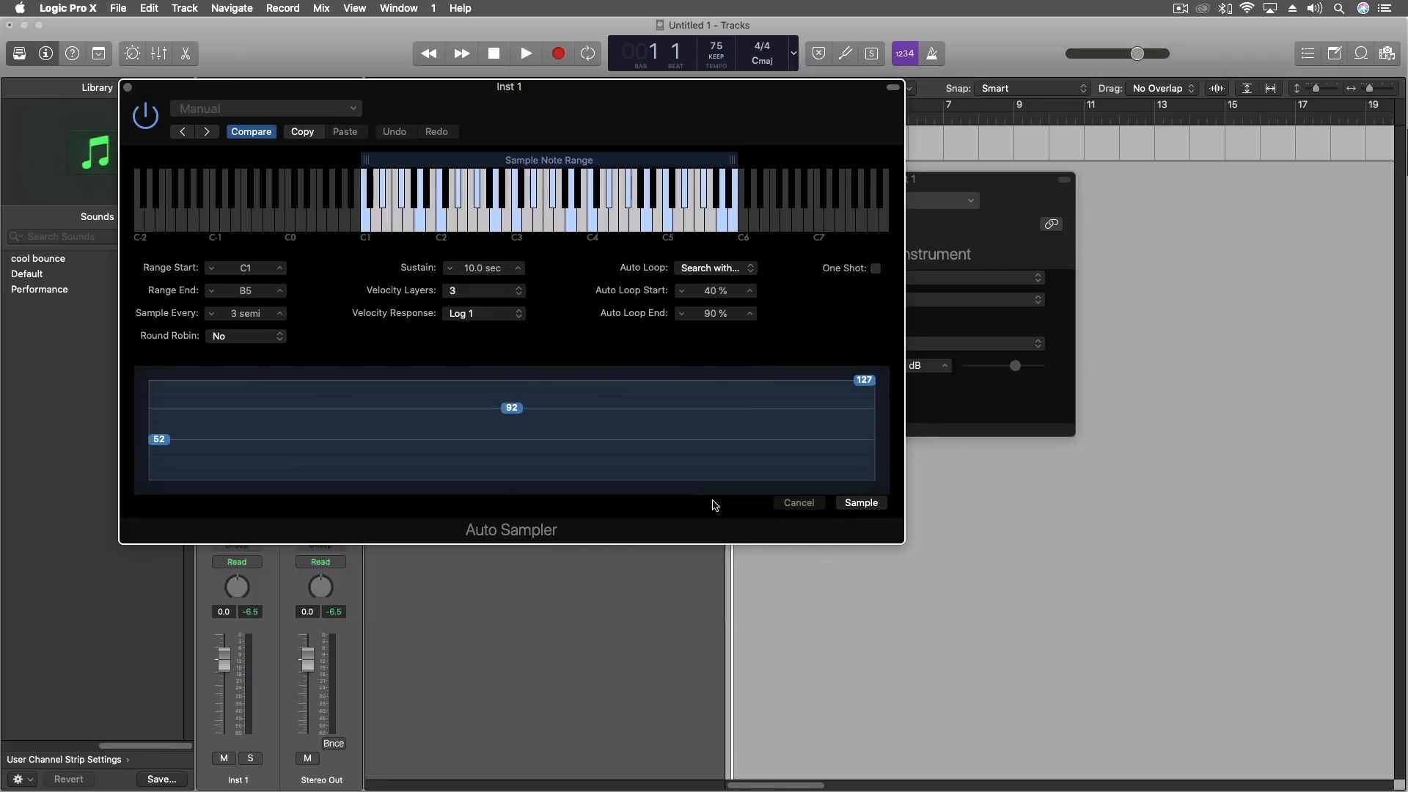
Start sampling the instrument, saving it as "E. Piano 1" in the Auto Sampled folder.
click(859, 507)
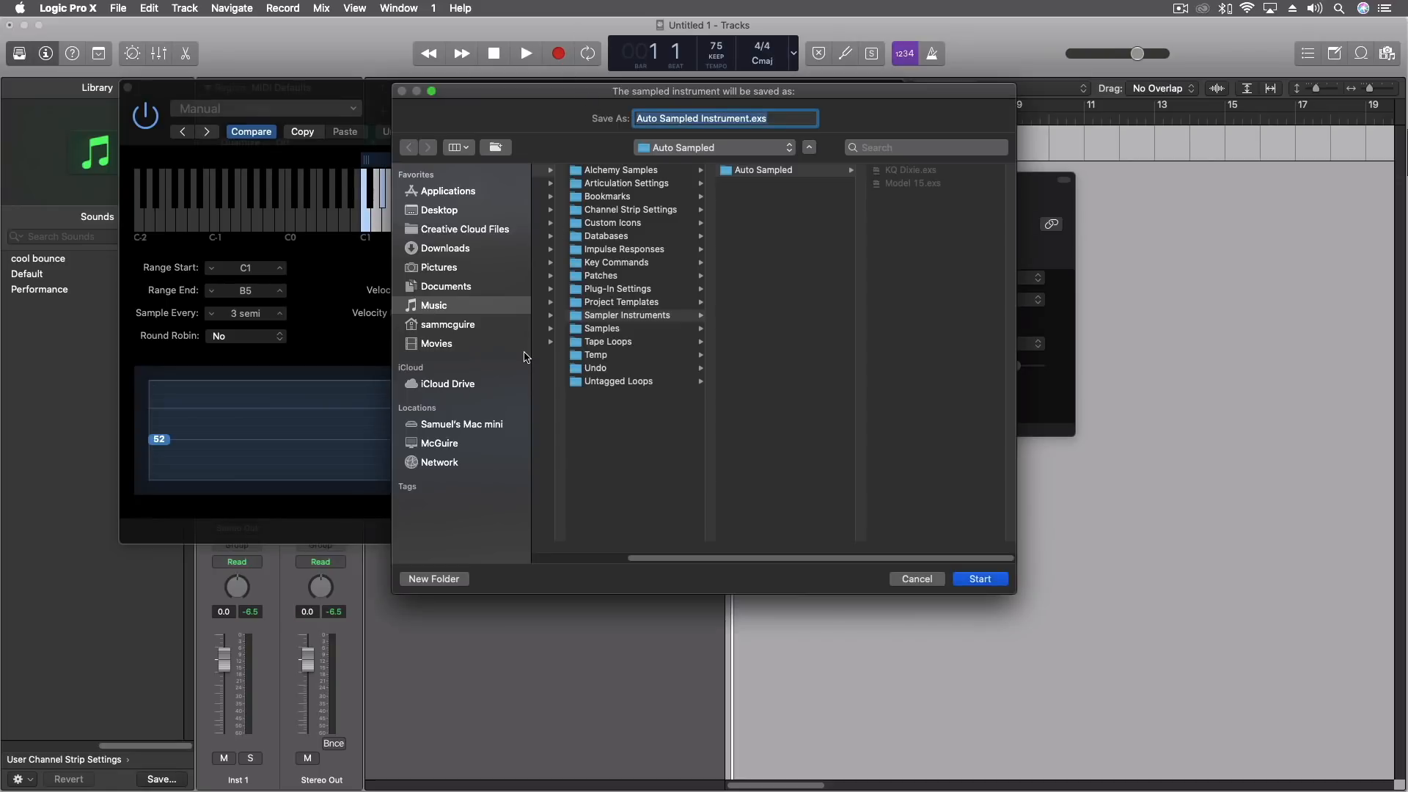
text(E. Piano 1)
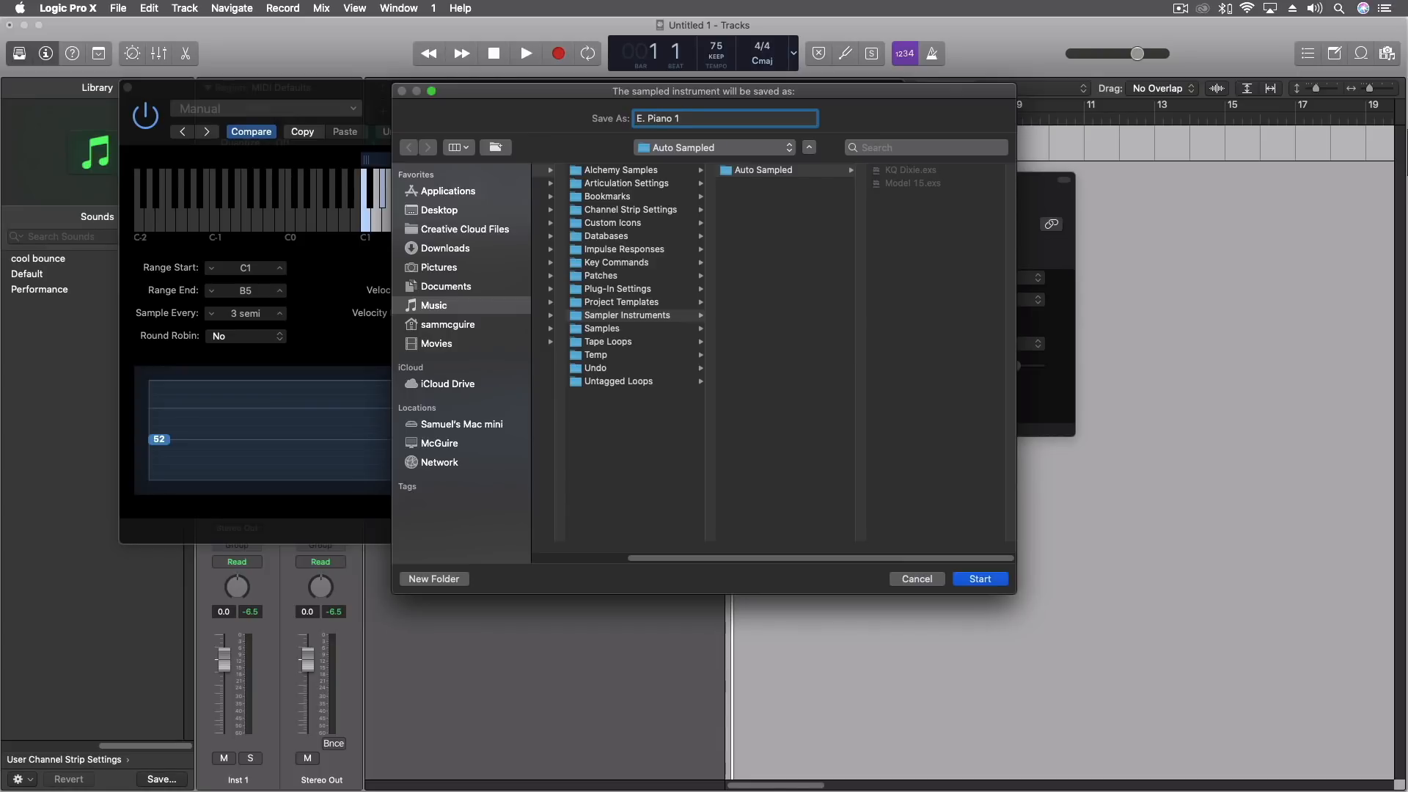
click(981, 579)
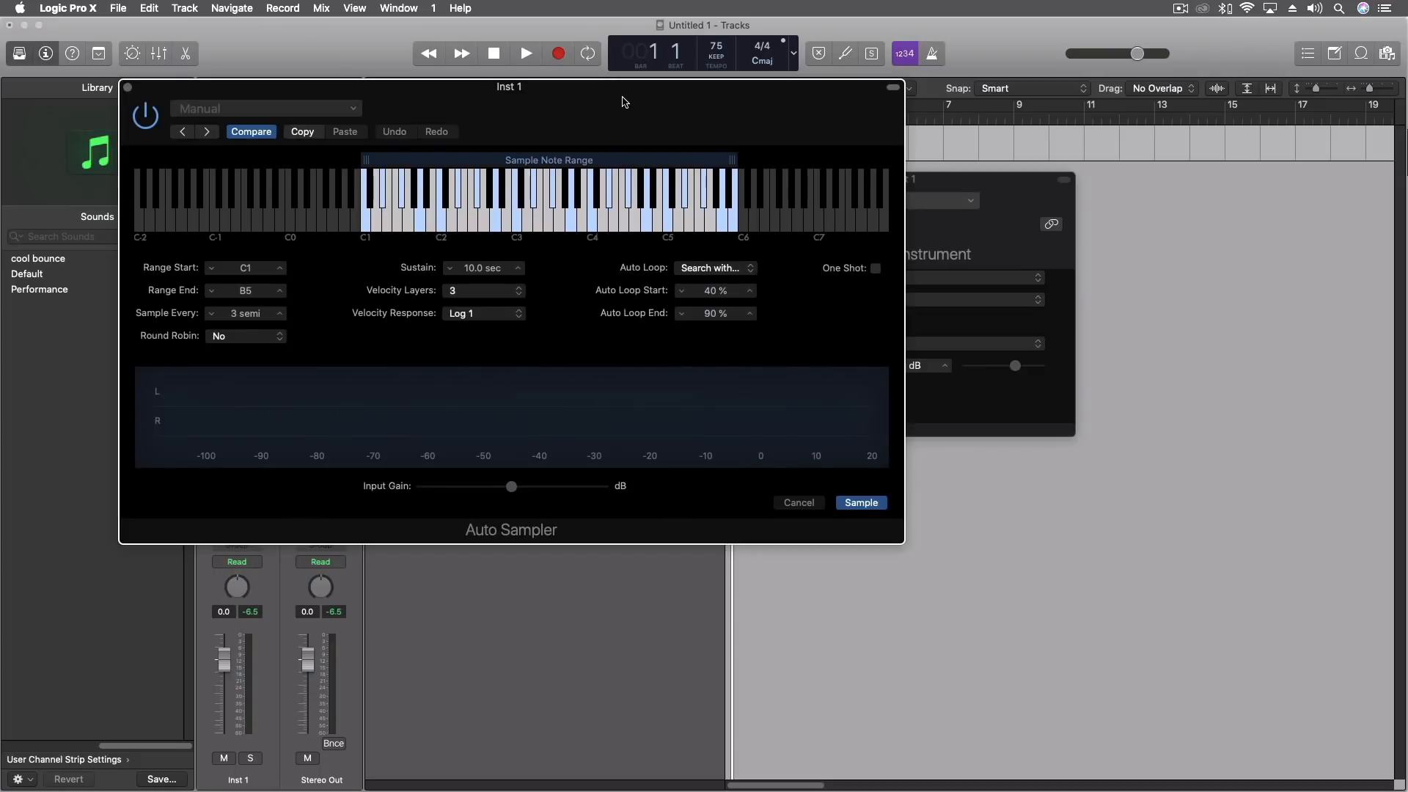
Close the Auto Sampler window and bypass the plug-in on the Inst 1 channel strip.
drag(620, 101, 840, 151)
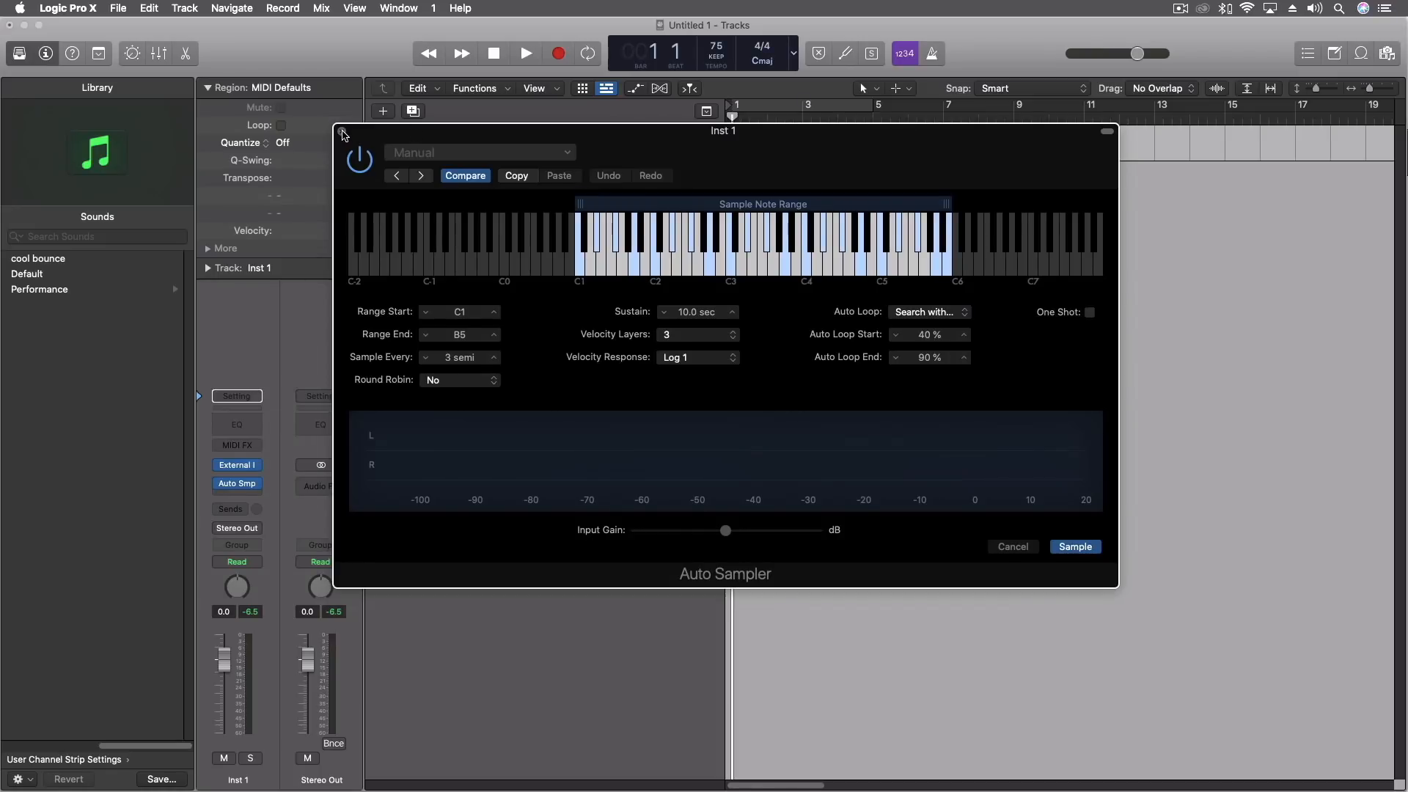
click(343, 133)
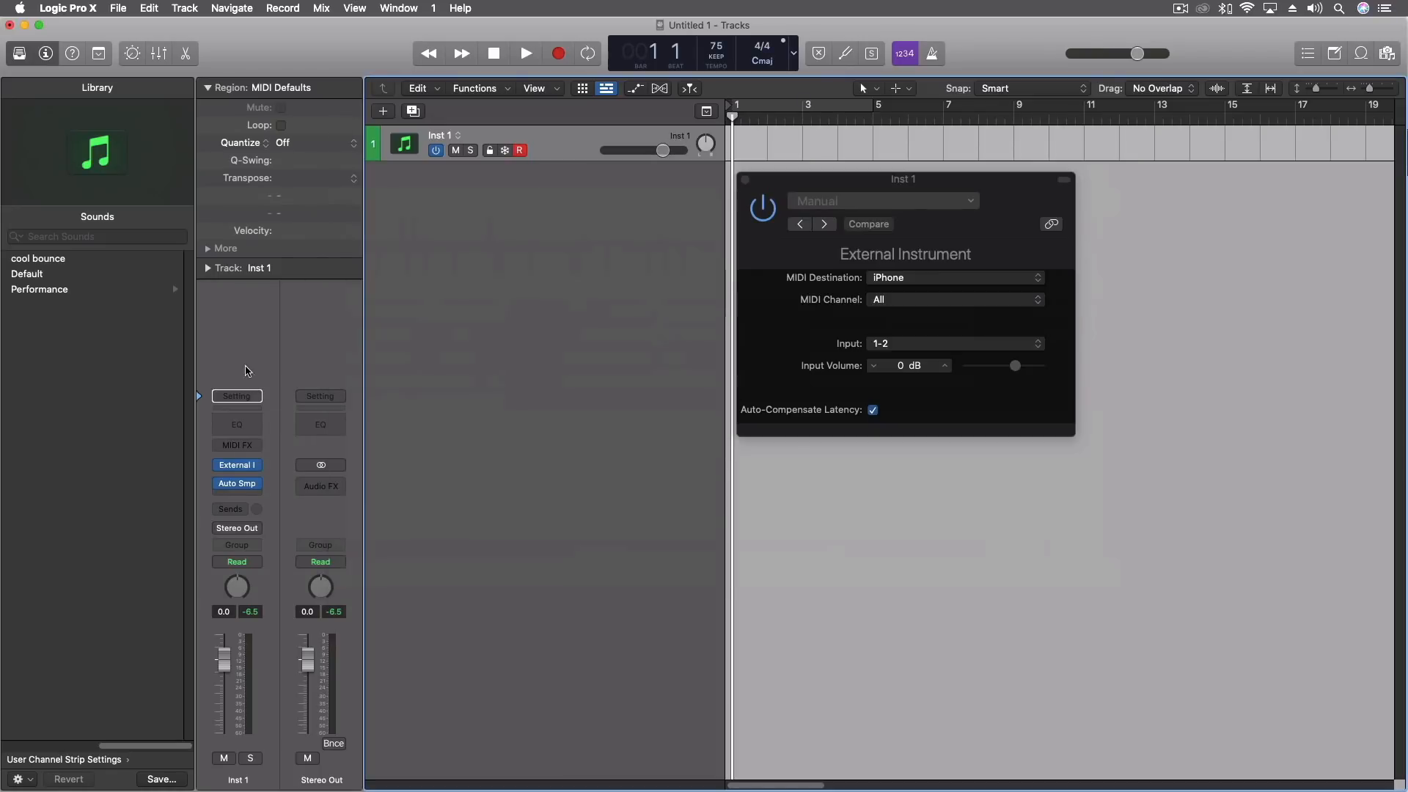
click(257, 485)
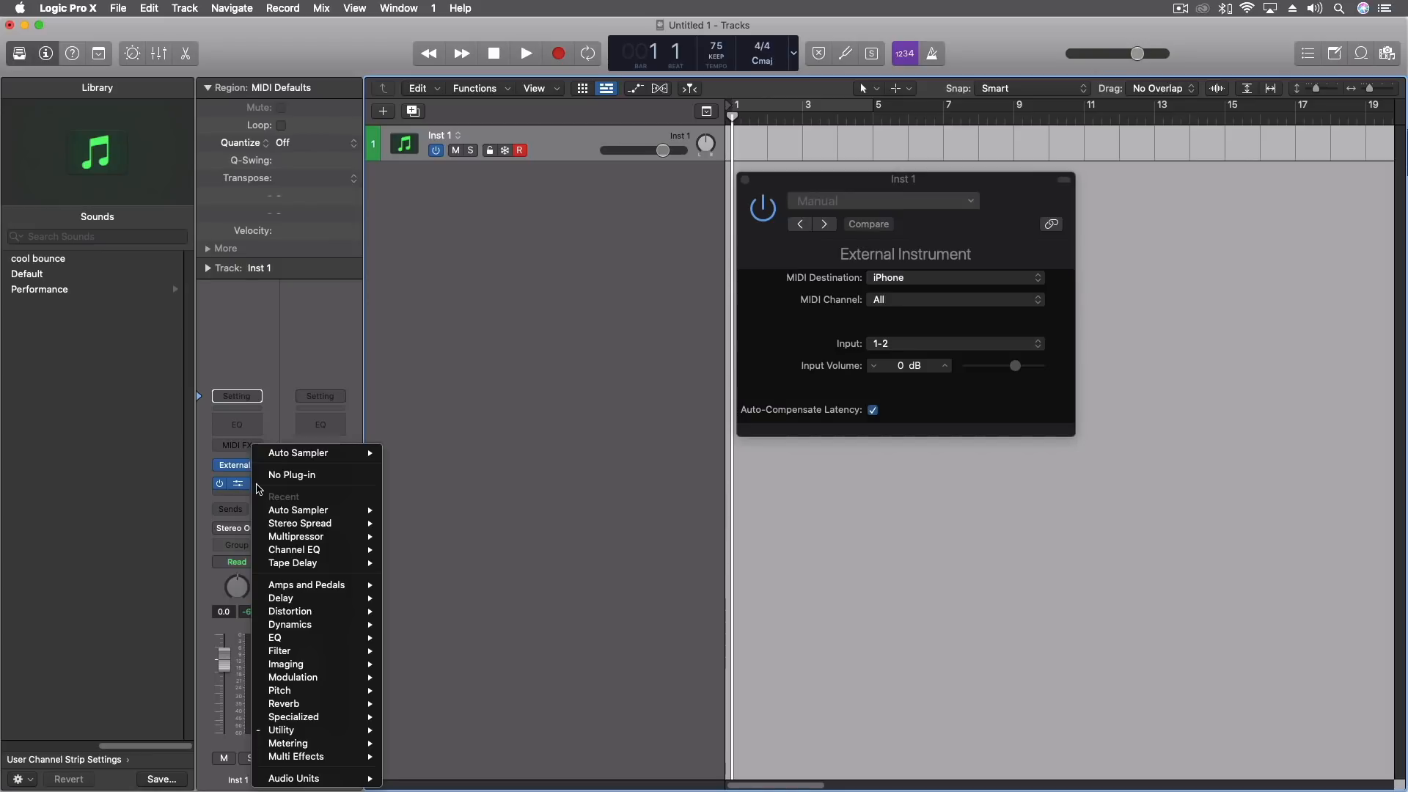
click(281, 406)
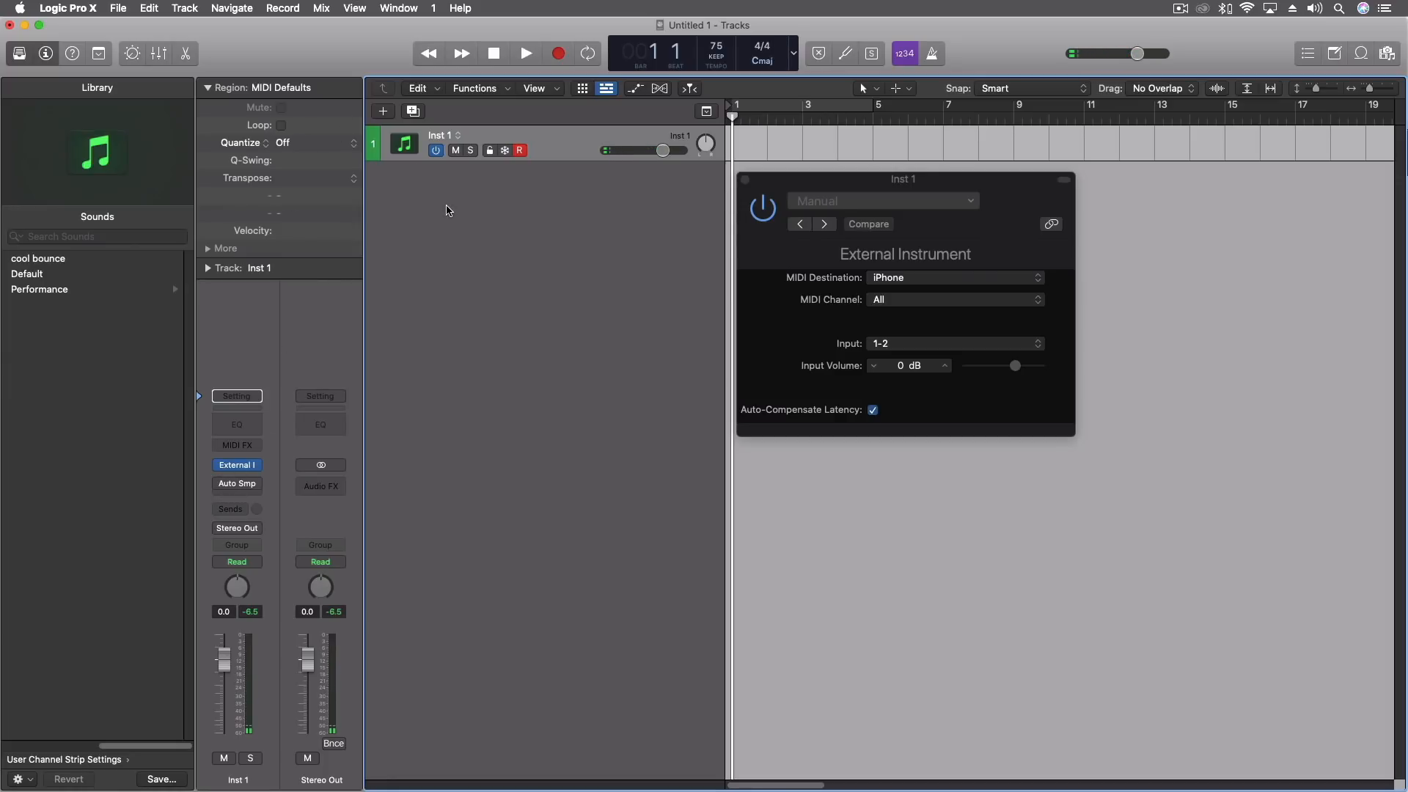
Add a new software instrument track and load a stereo Sampler (Multi-Sample) as its instrument.
double_click(447, 211)
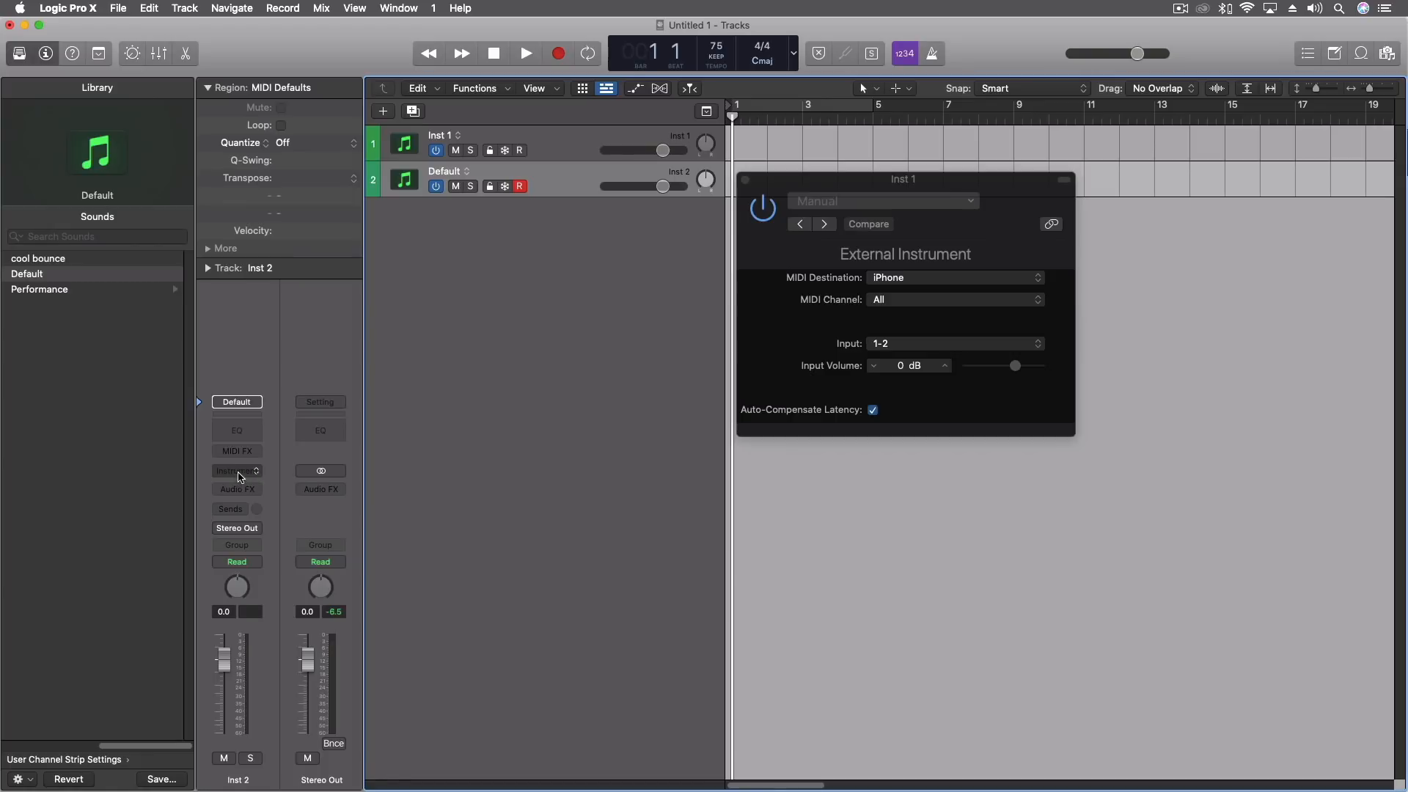
click(239, 473)
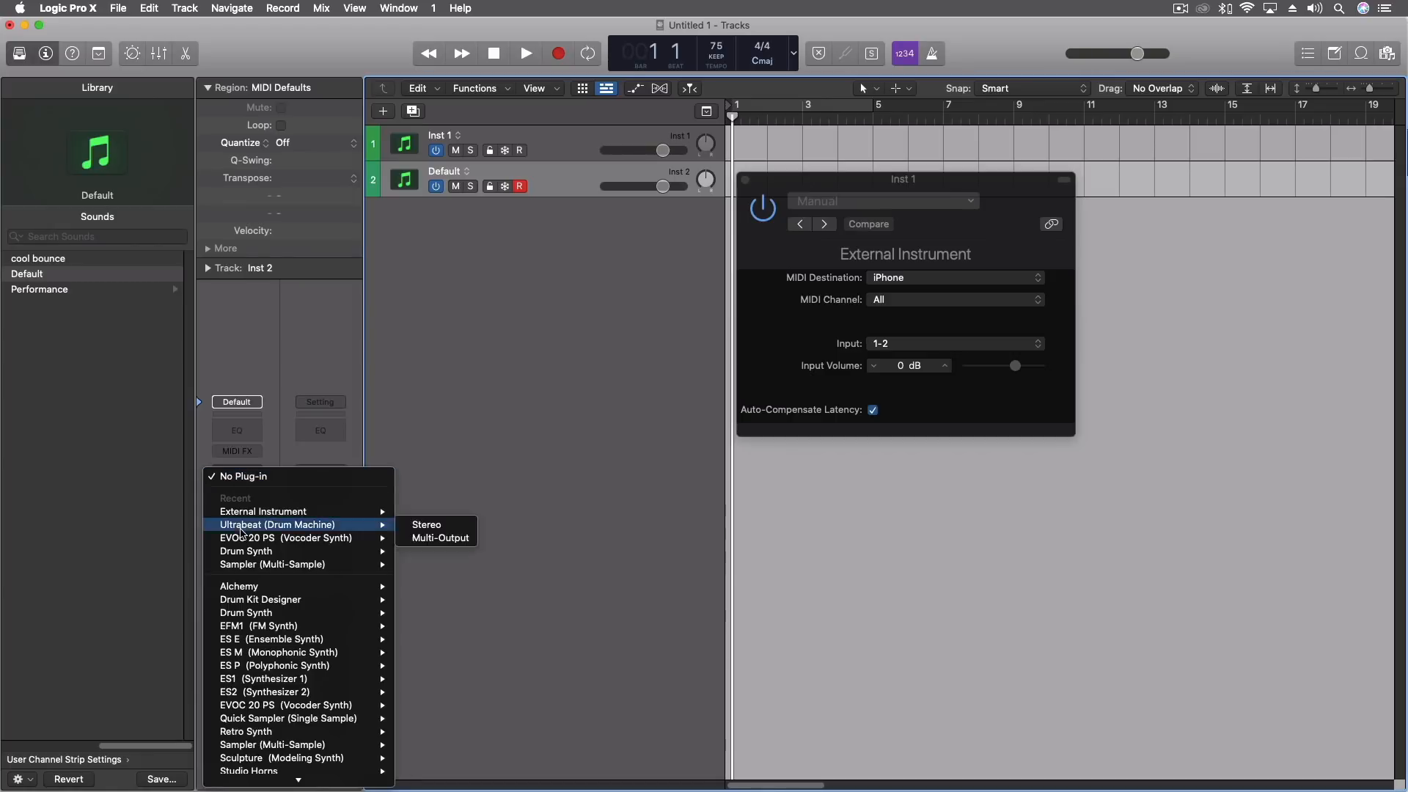
mouse_move(242, 681)
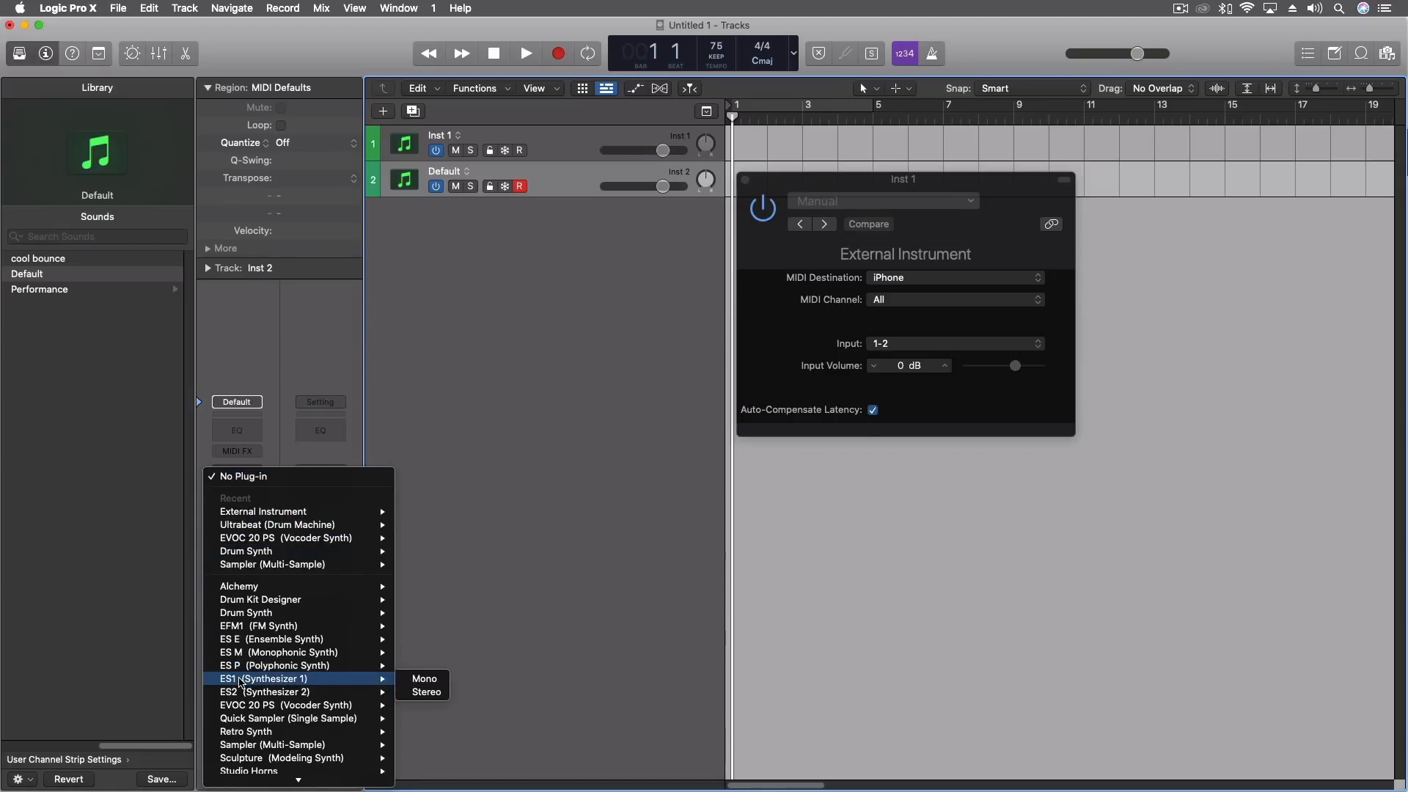
mouse_move(362, 747)
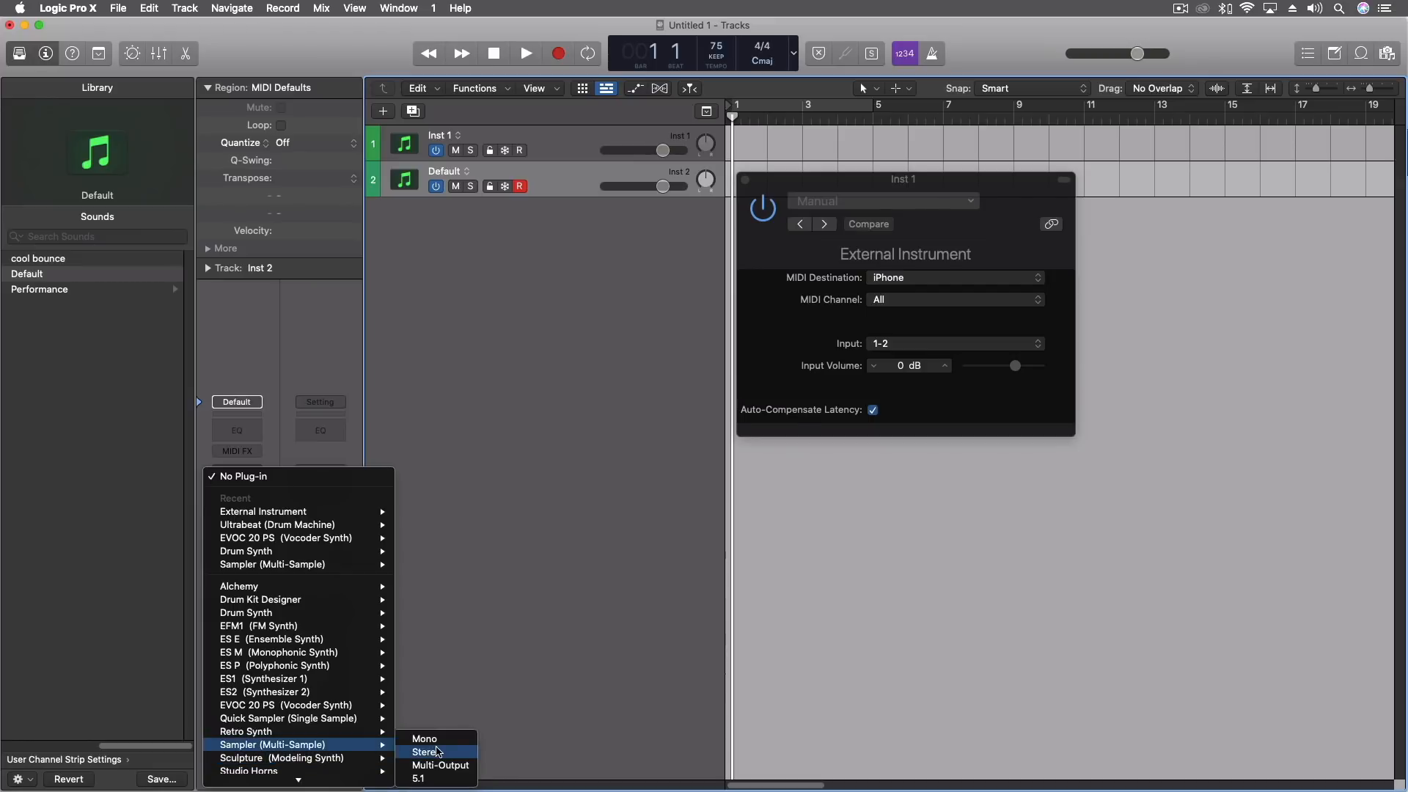
click(433, 753)
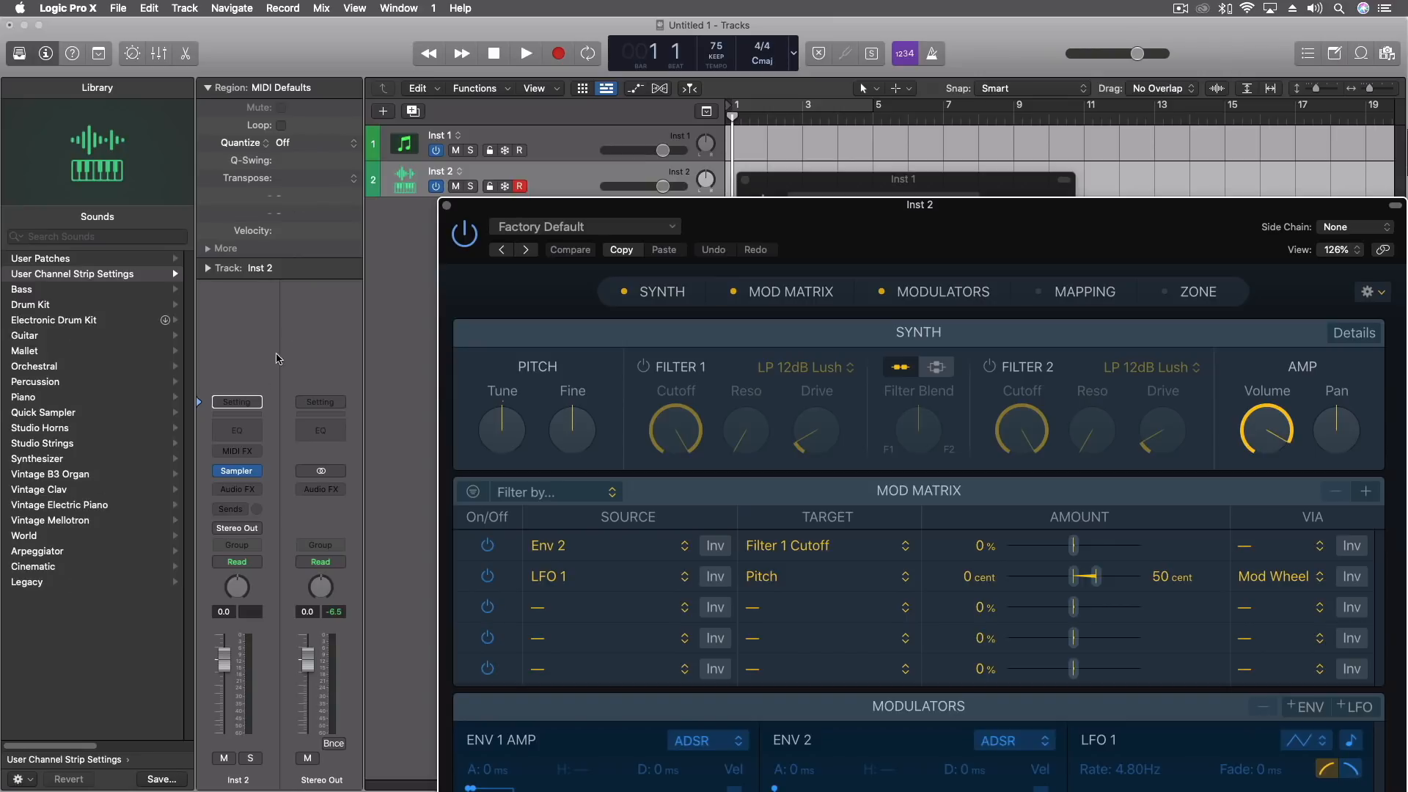
Load the "E. Piano 1" sound from the Auto Sampled folder into the Sampler.
click(204, 473)
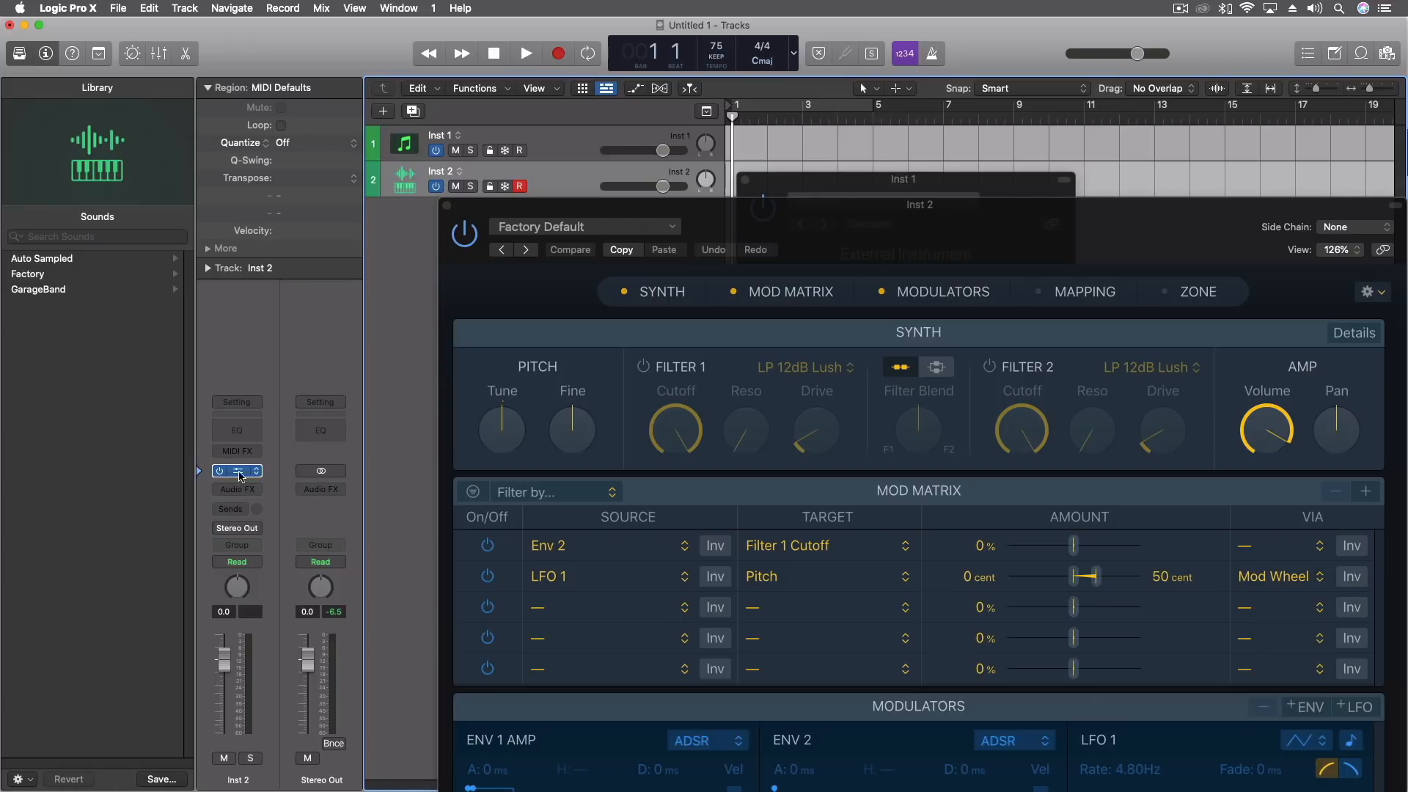
click(75, 261)
click(43, 264)
Show the Sampler's Mapping pane and hide the Synth, Mod Matrix and Modulators panes.
drag(976, 261, 756, 115)
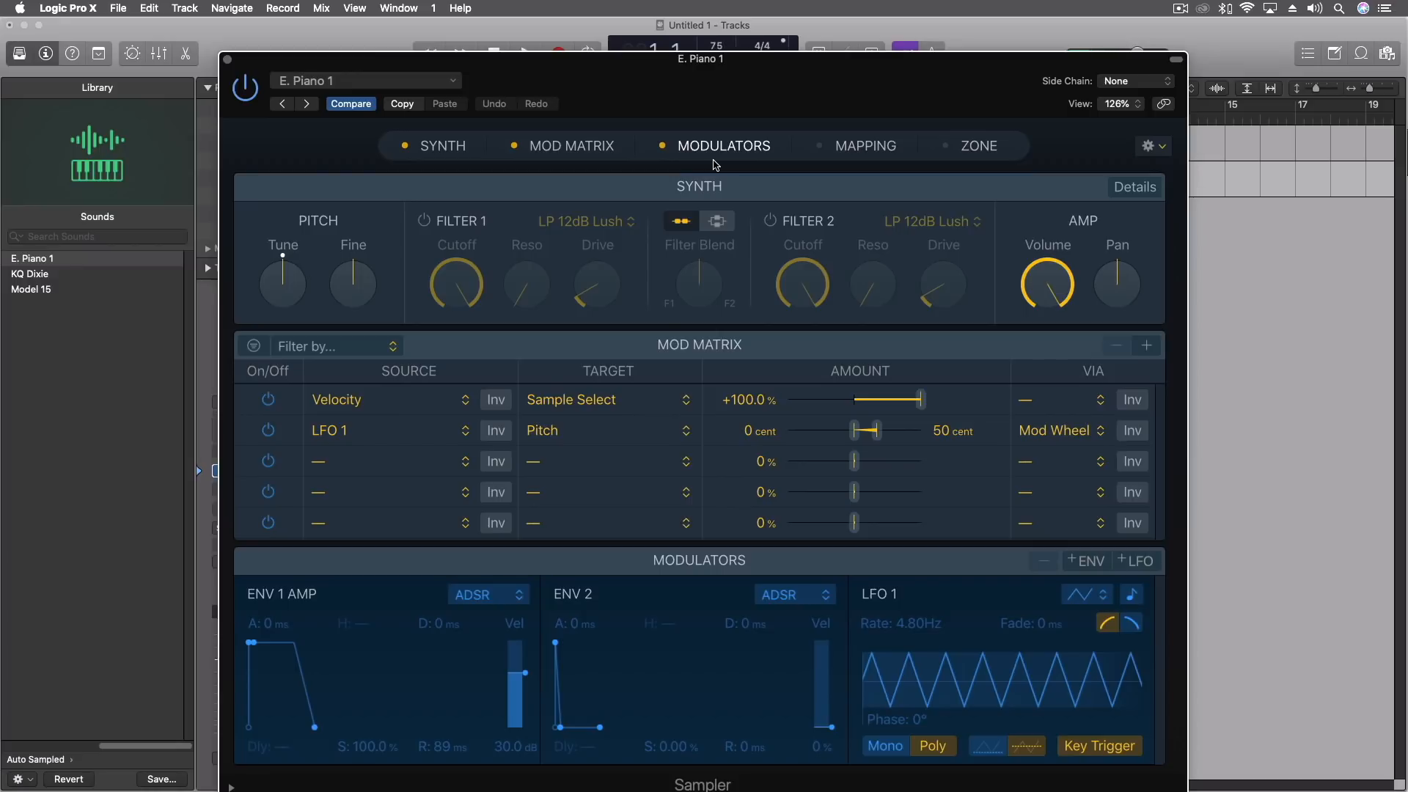
click(819, 146)
click(662, 146)
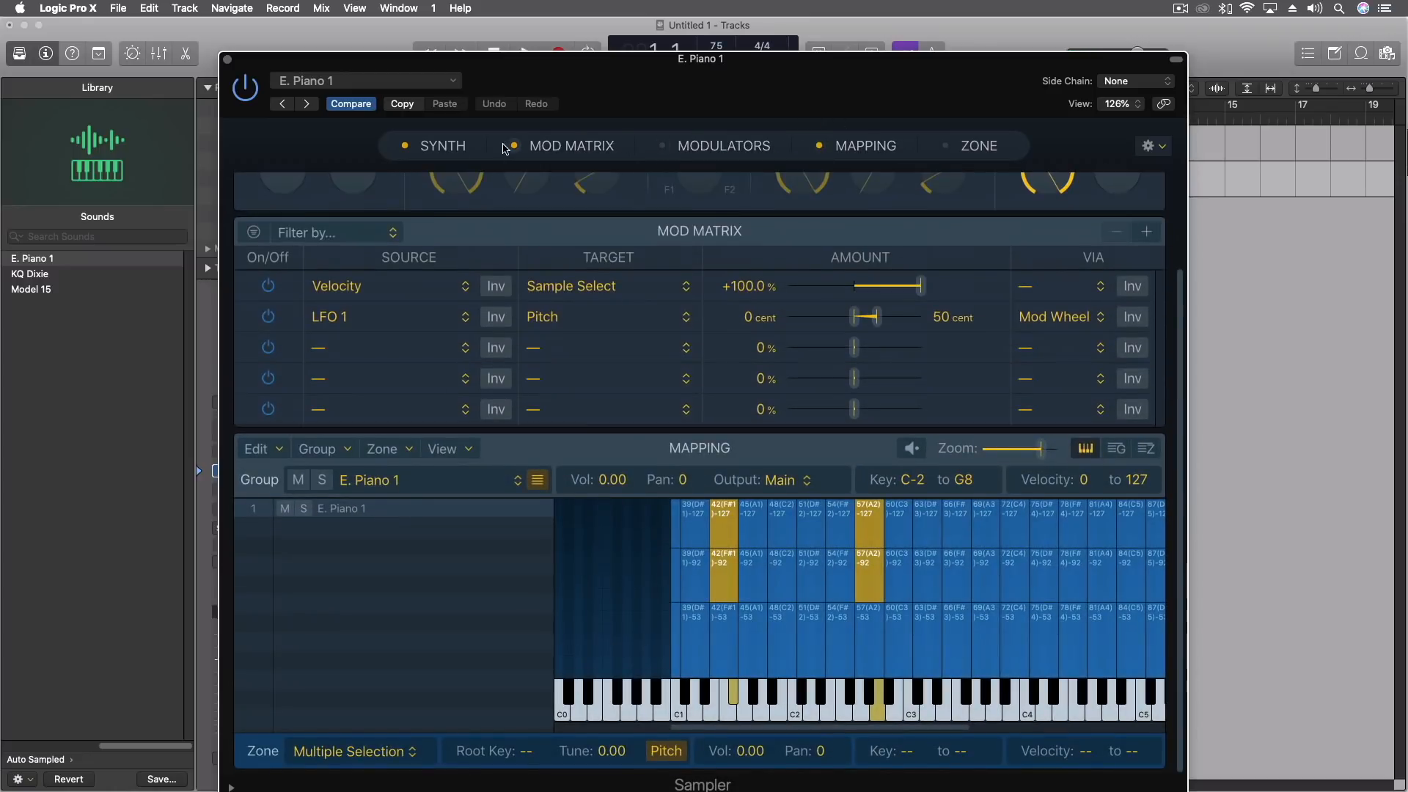
click(514, 146)
click(406, 146)
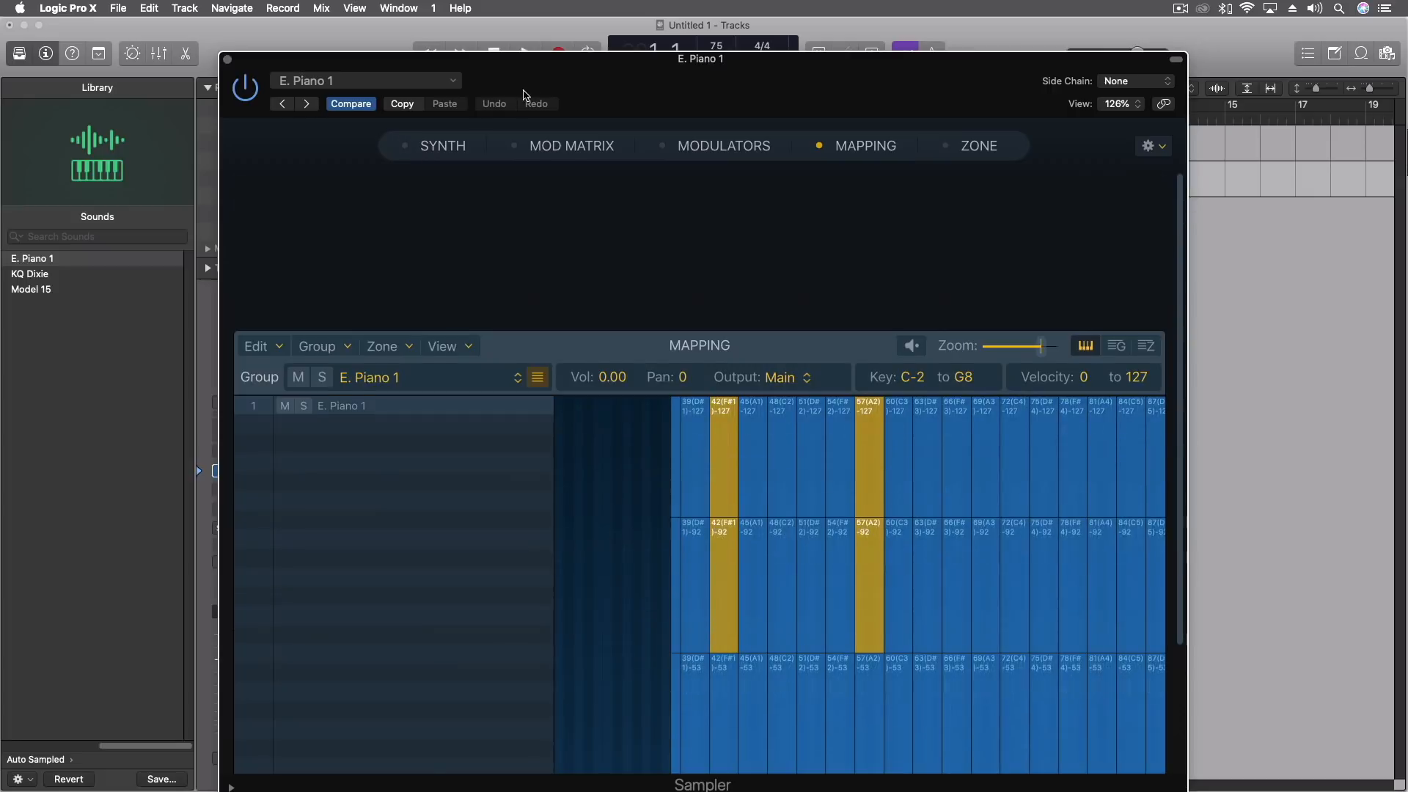
Examine how the sampled zones and velocity layers are laid out across the keyboard in the mapping editor.
scroll(840, 456, right, 3)
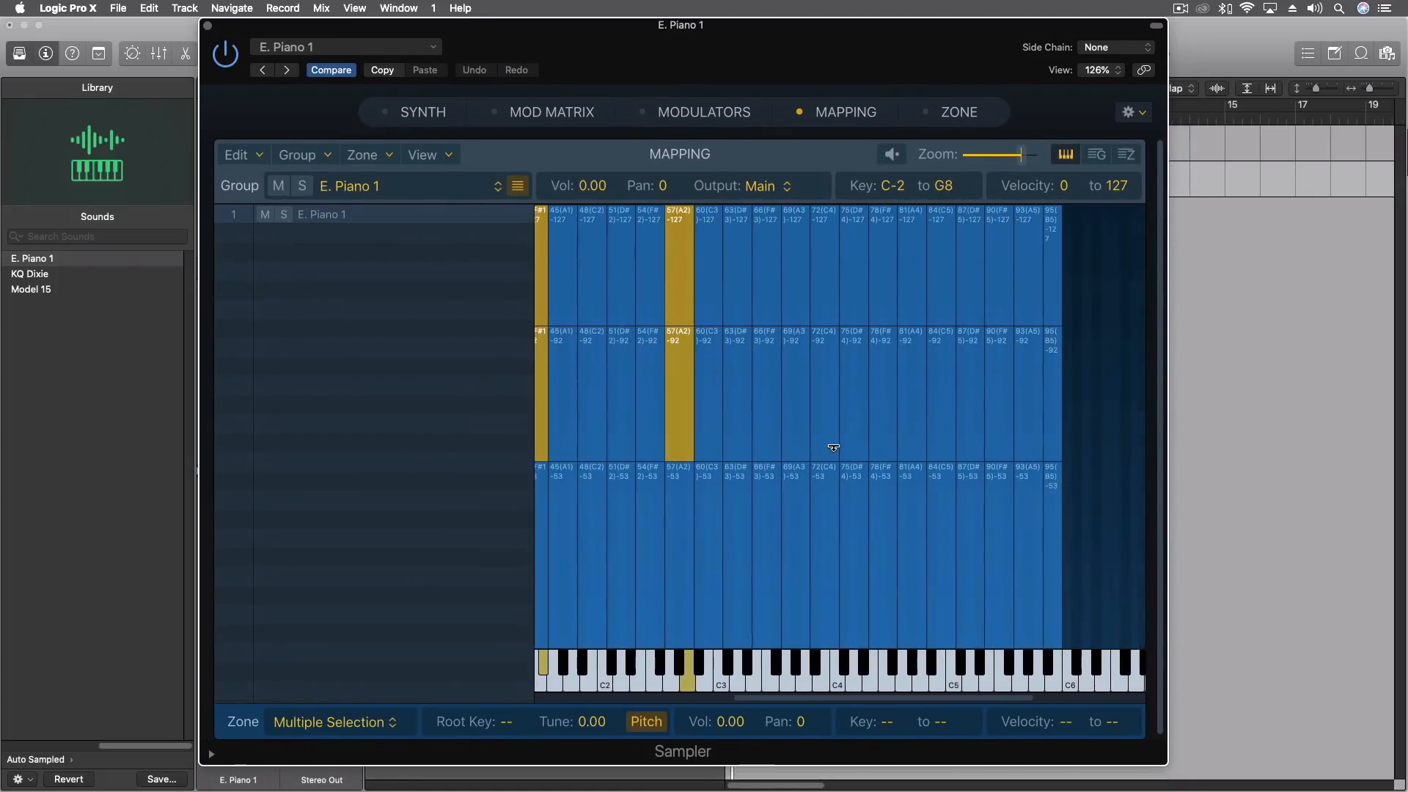
scroll(835, 441, left, 4)
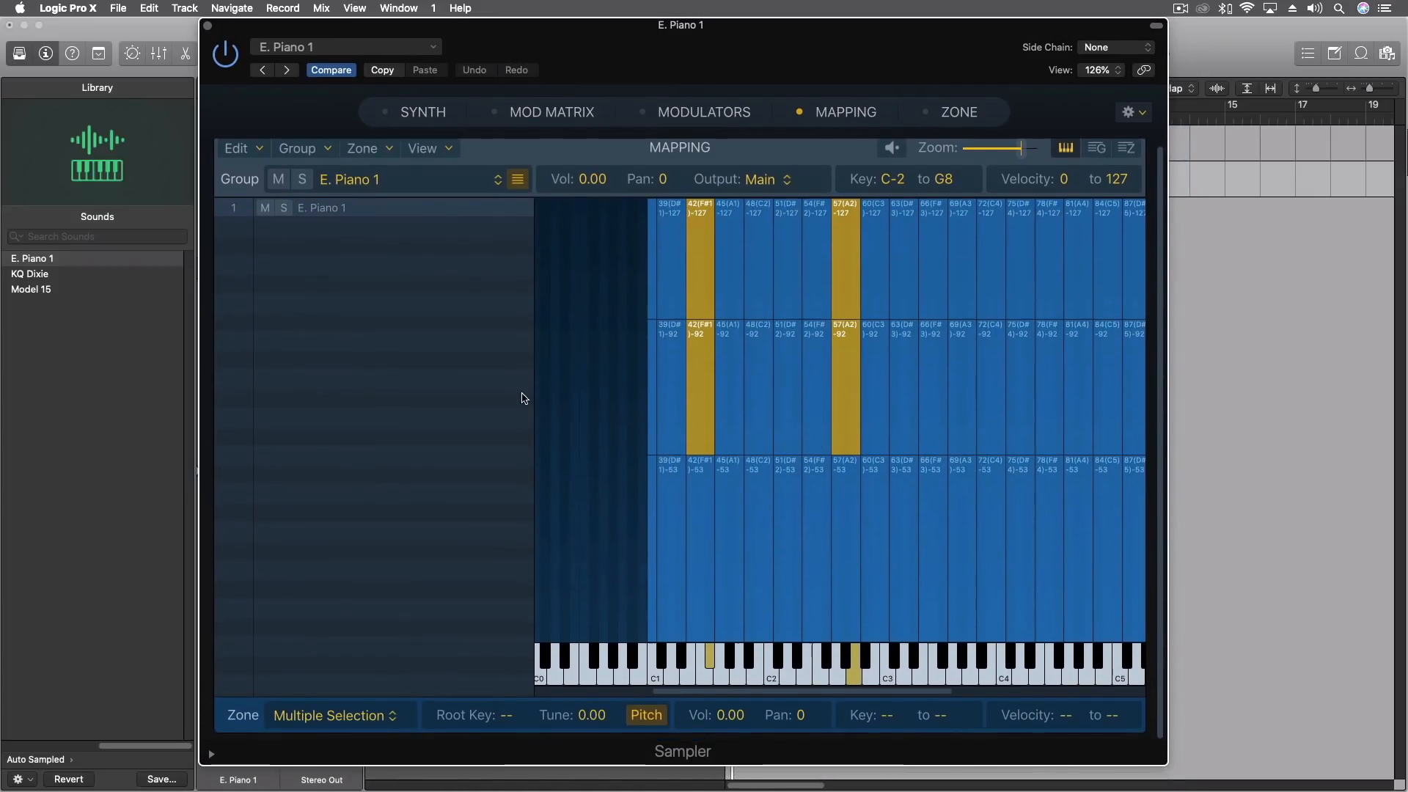
scroll(858, 393, right, 4)
scroll(851, 393, left, 3)
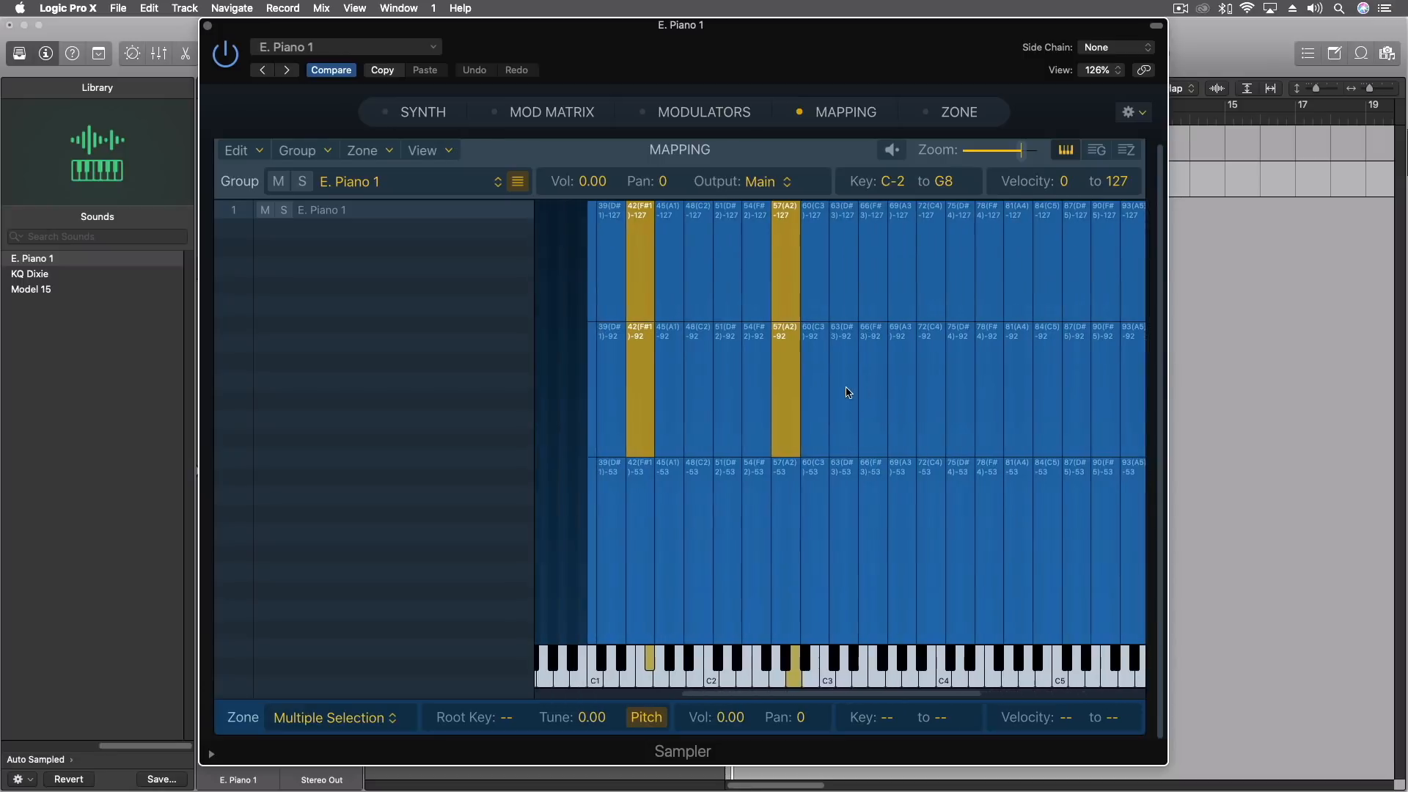
scroll(789, 390, right, 4)
scroll(765, 384, right, 1)
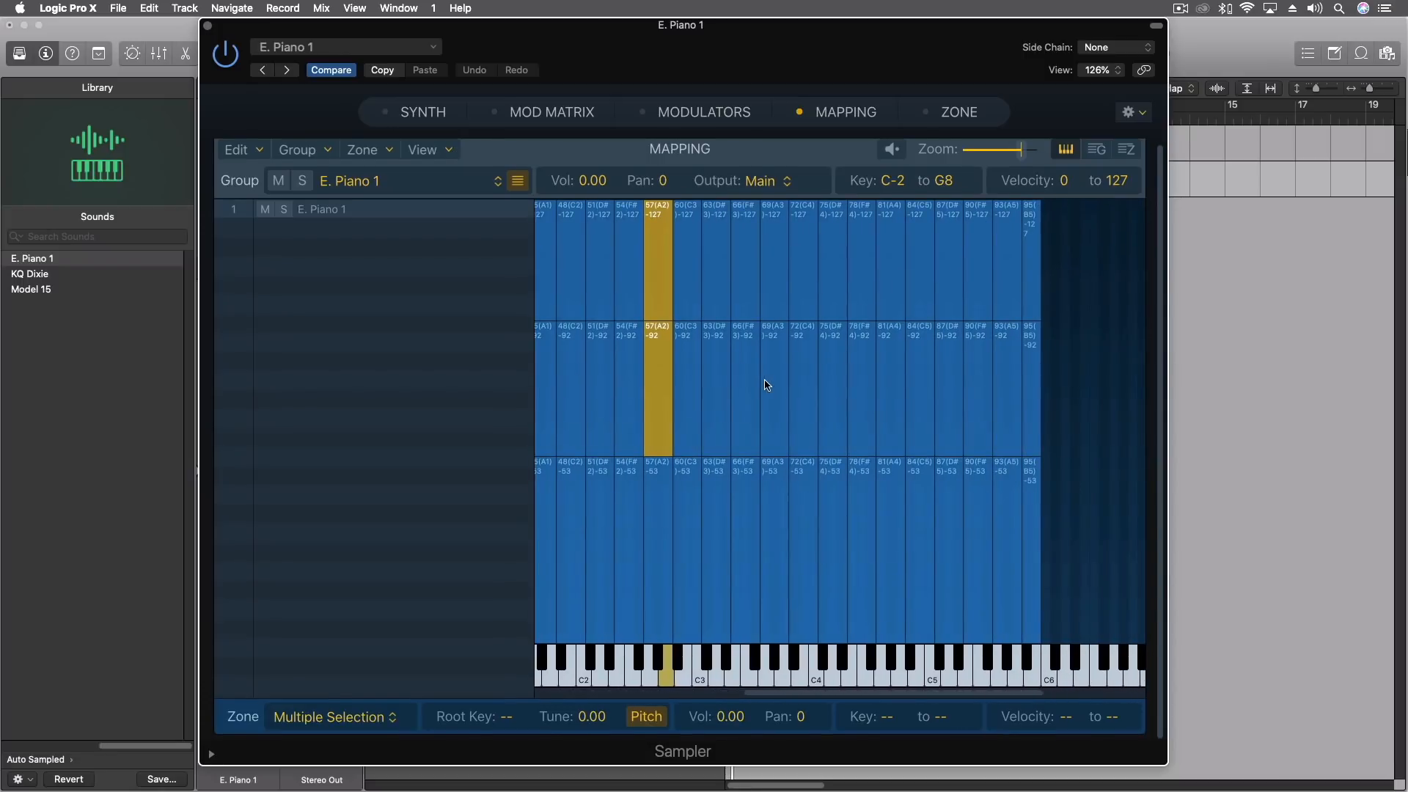
scroll(765, 385, left, 3)
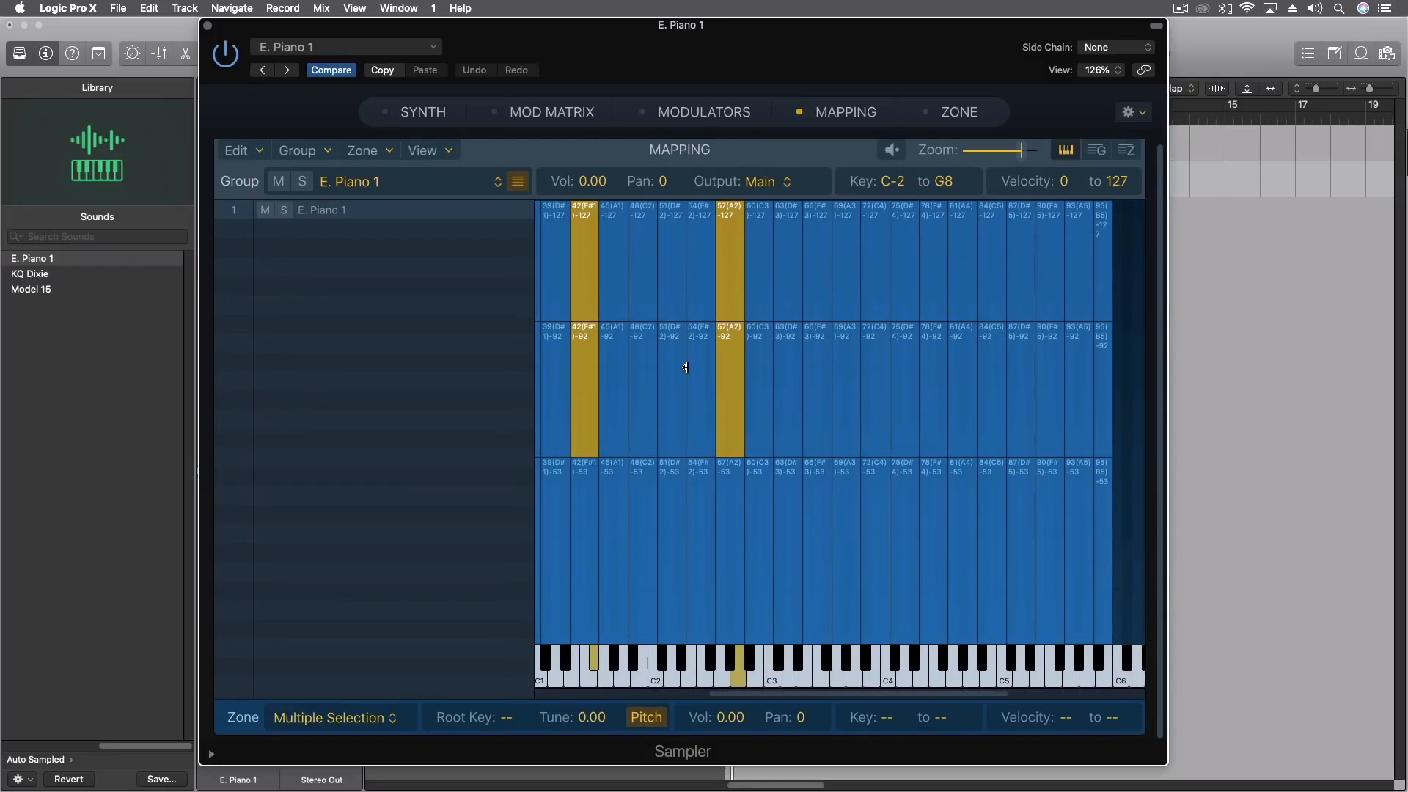
Show the Zone pane and inspect the waveform and loop of several zones, including F#2, C2, A2 and D#4.
click(703, 367)
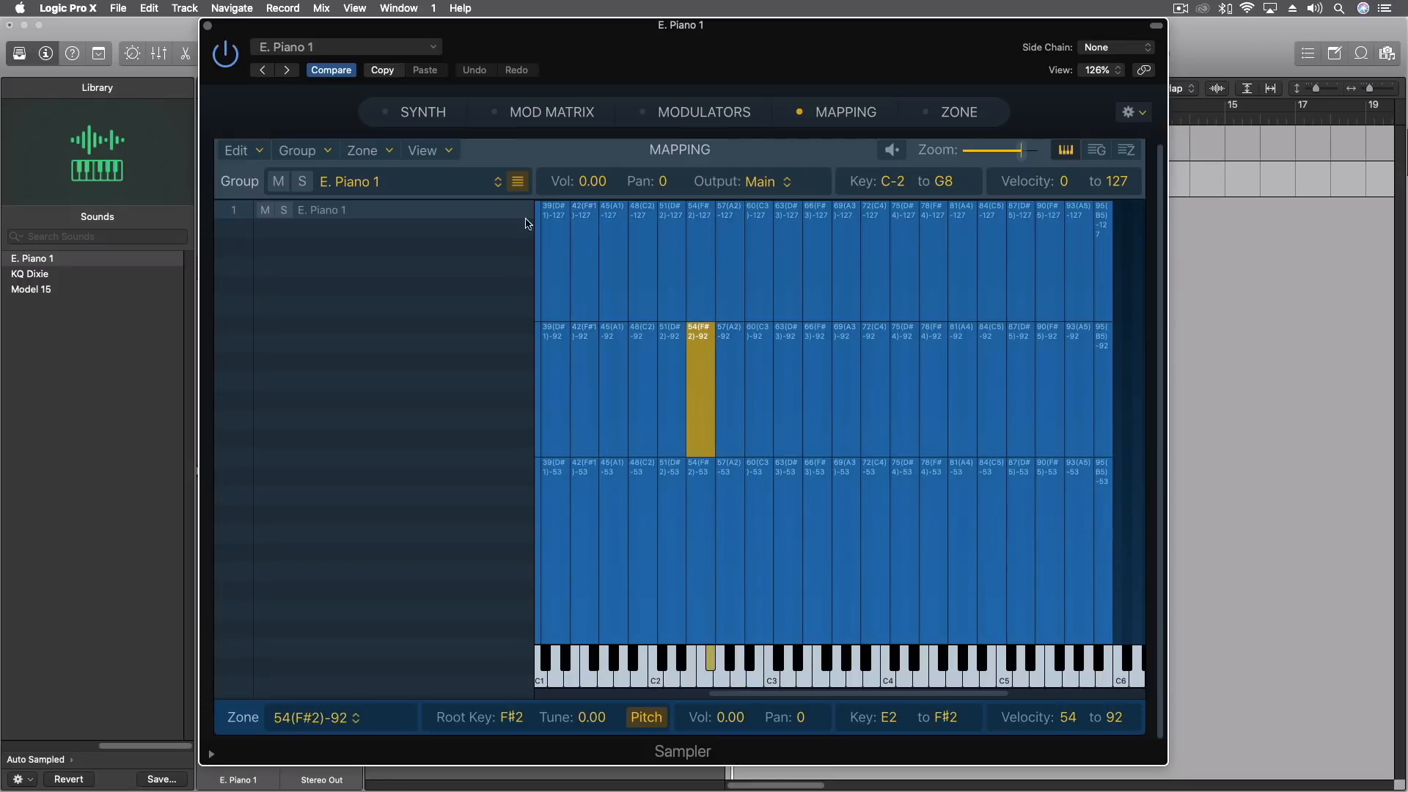
click(941, 112)
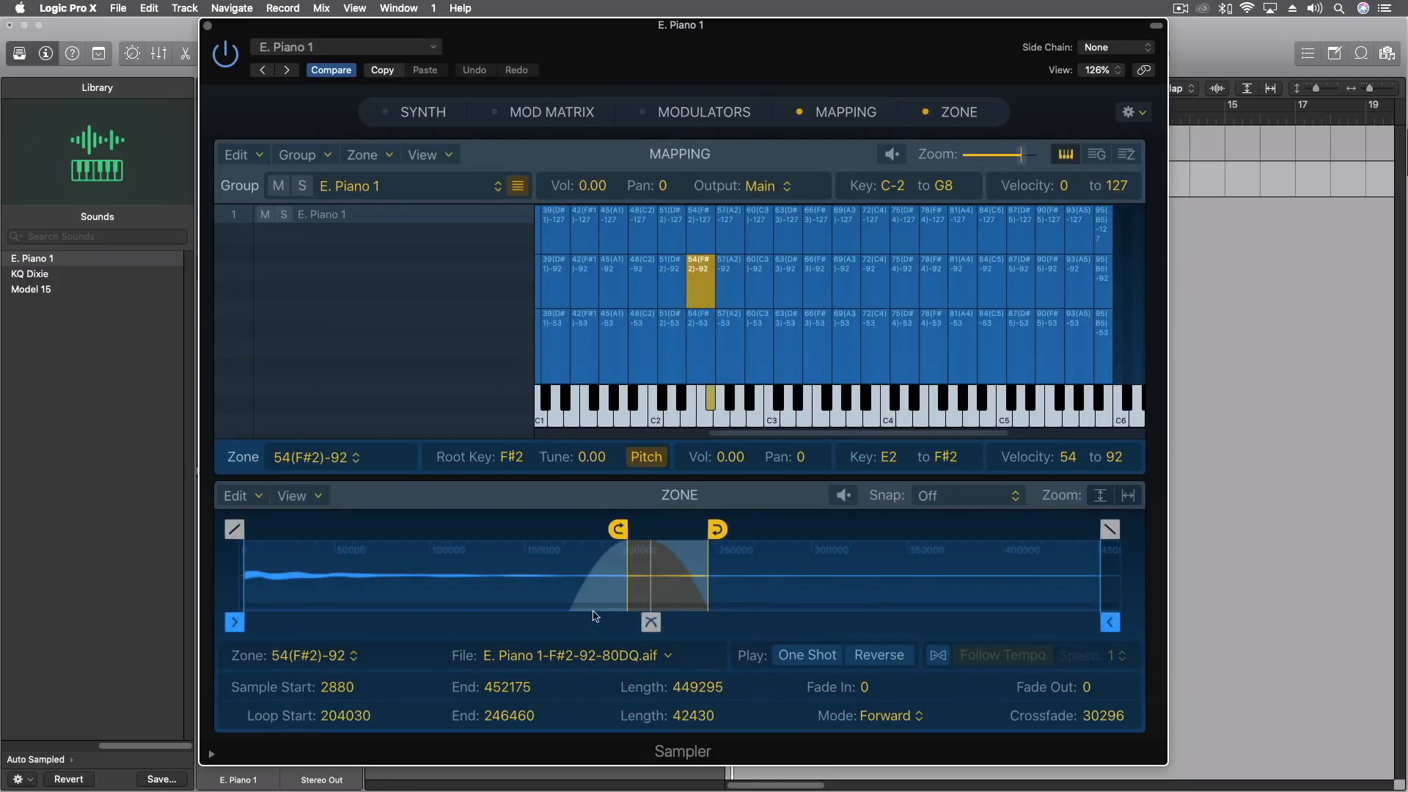
click(670, 408)
click(648, 240)
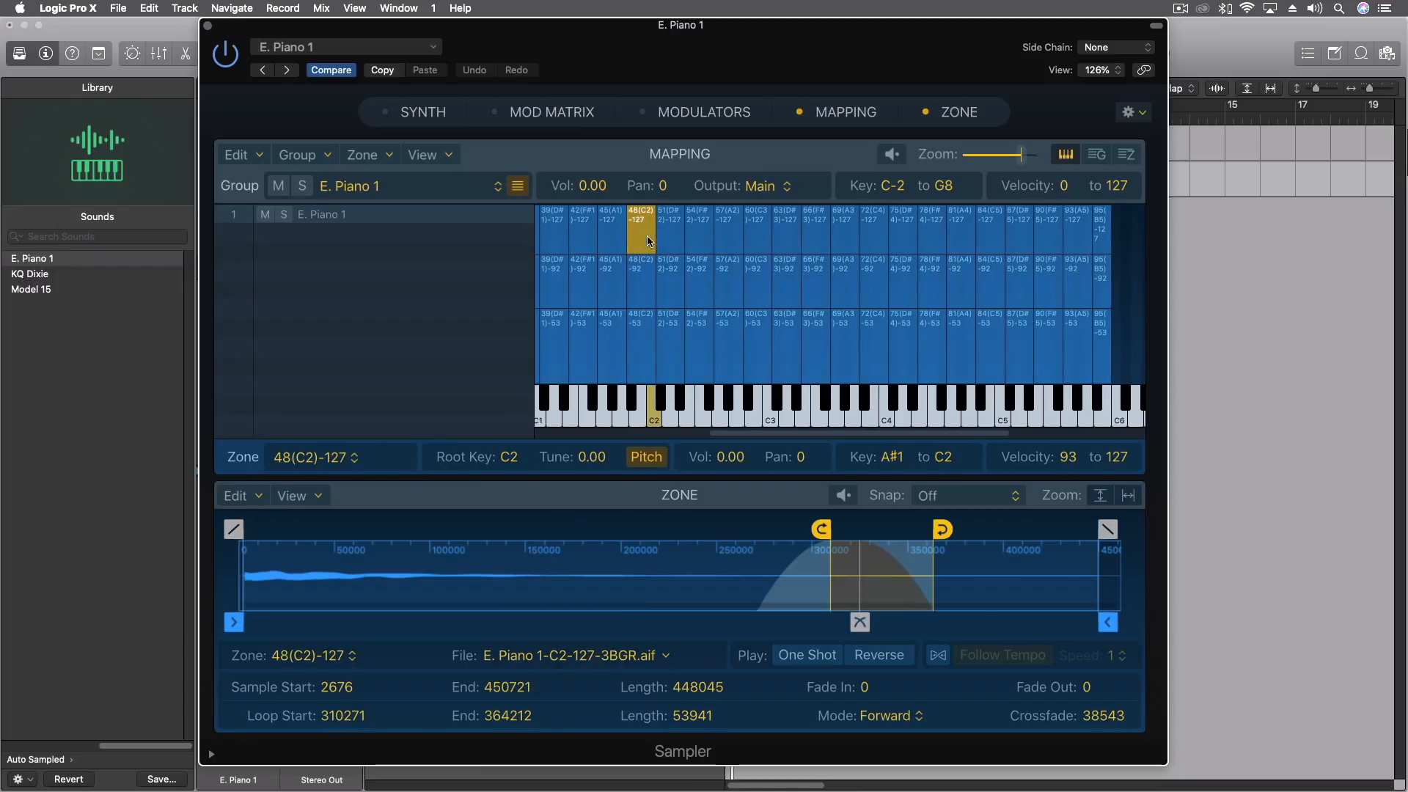
click(675, 277)
click(736, 229)
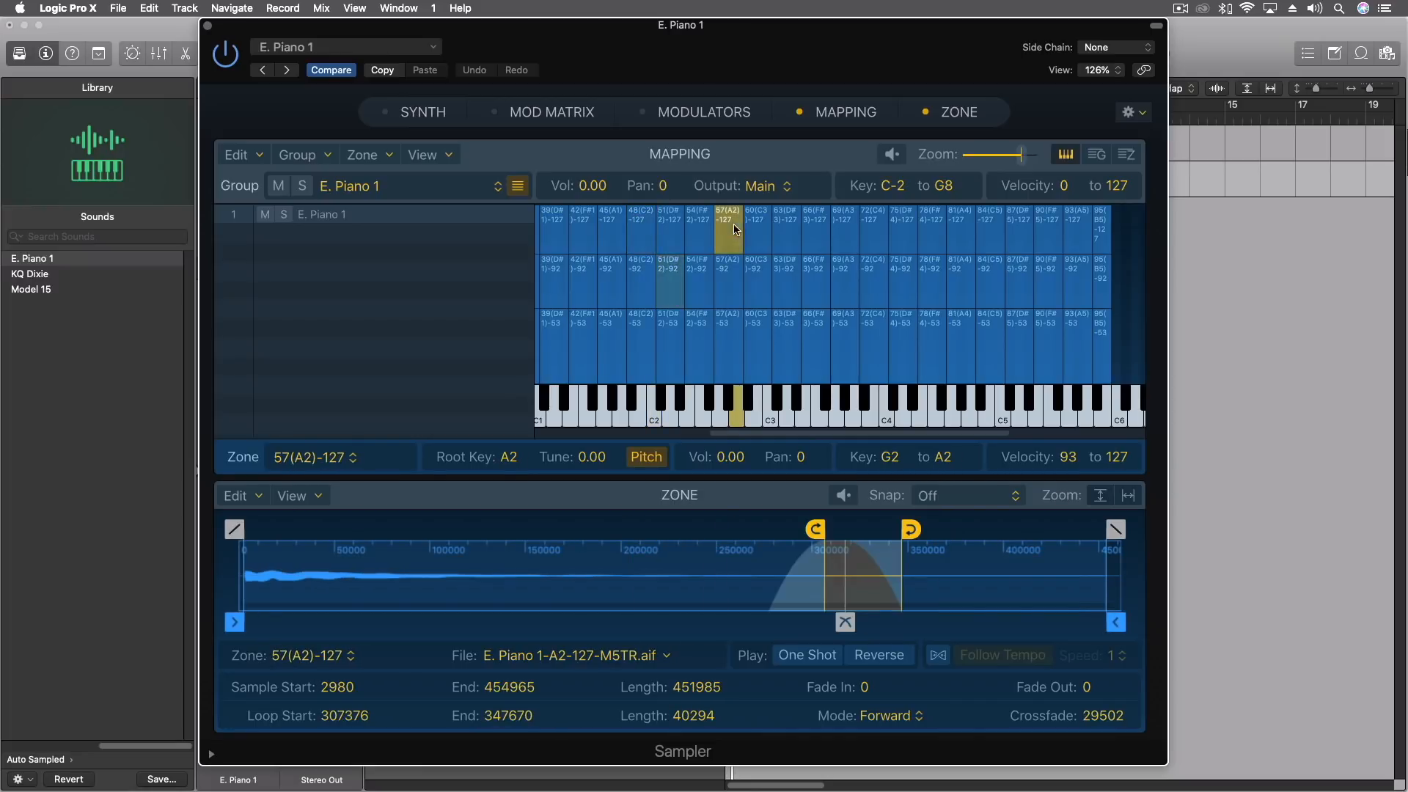
click(851, 233)
click(895, 236)
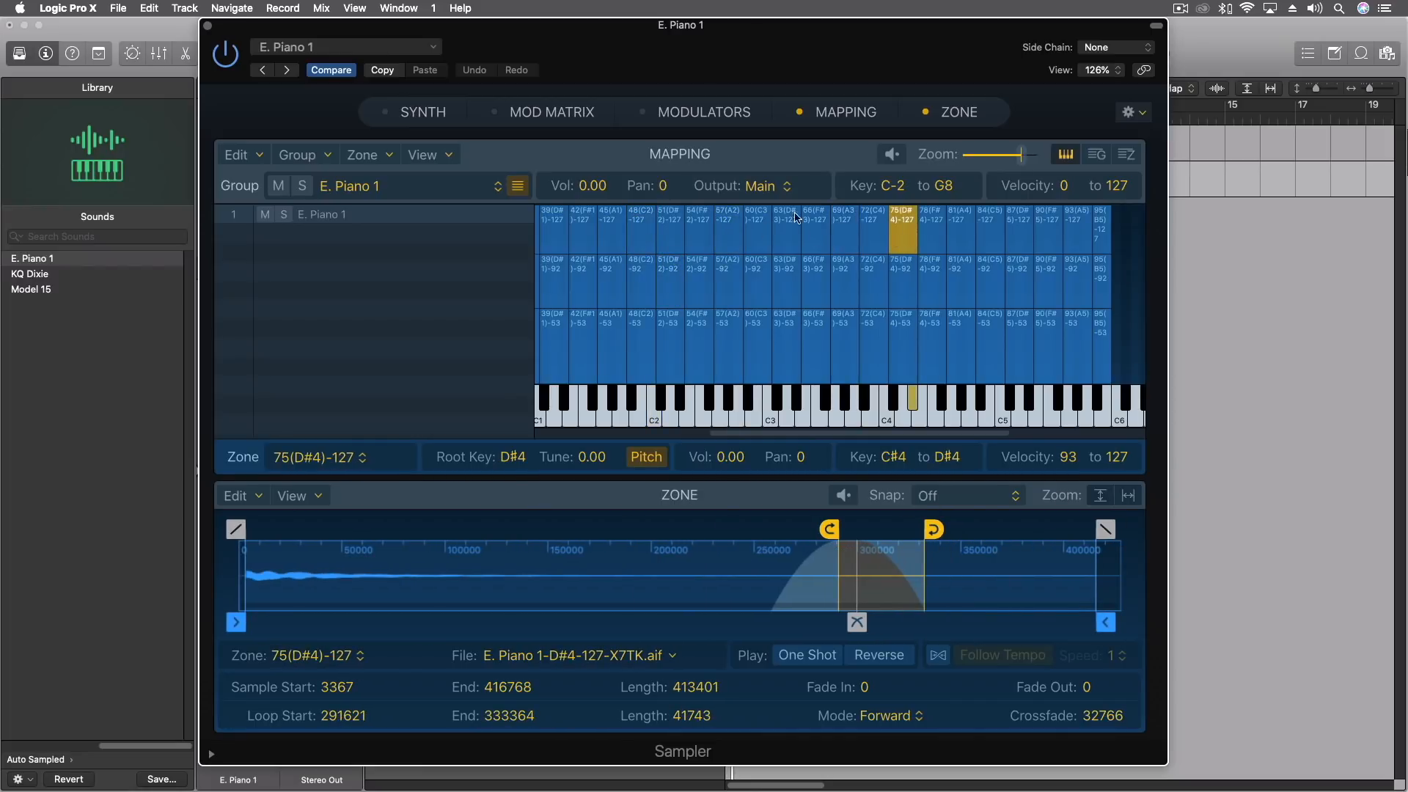
Close the Sampler window and the Inst 1 External Instrument window.
click(207, 28)
drag(748, 185, 391, 242)
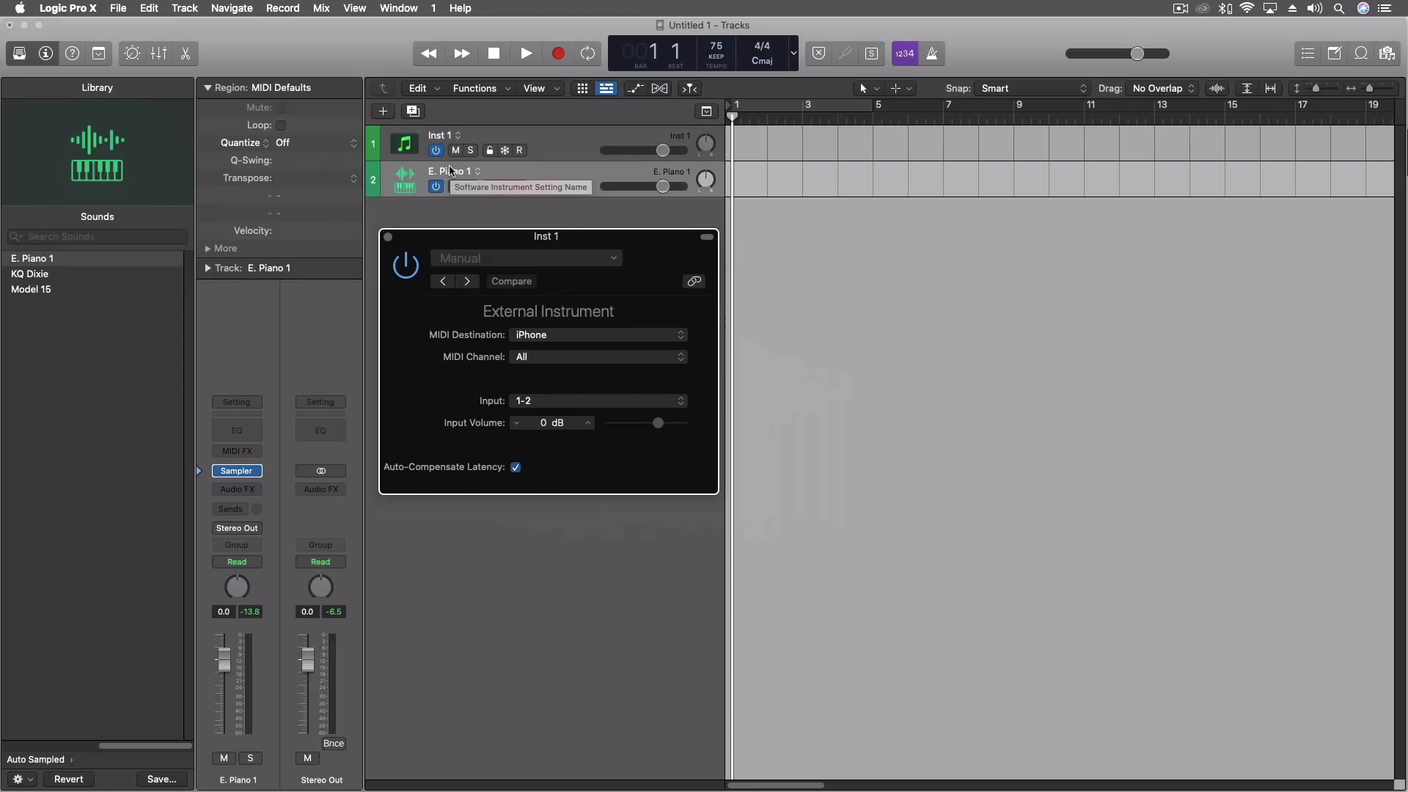
drag(418, 248, 413, 230)
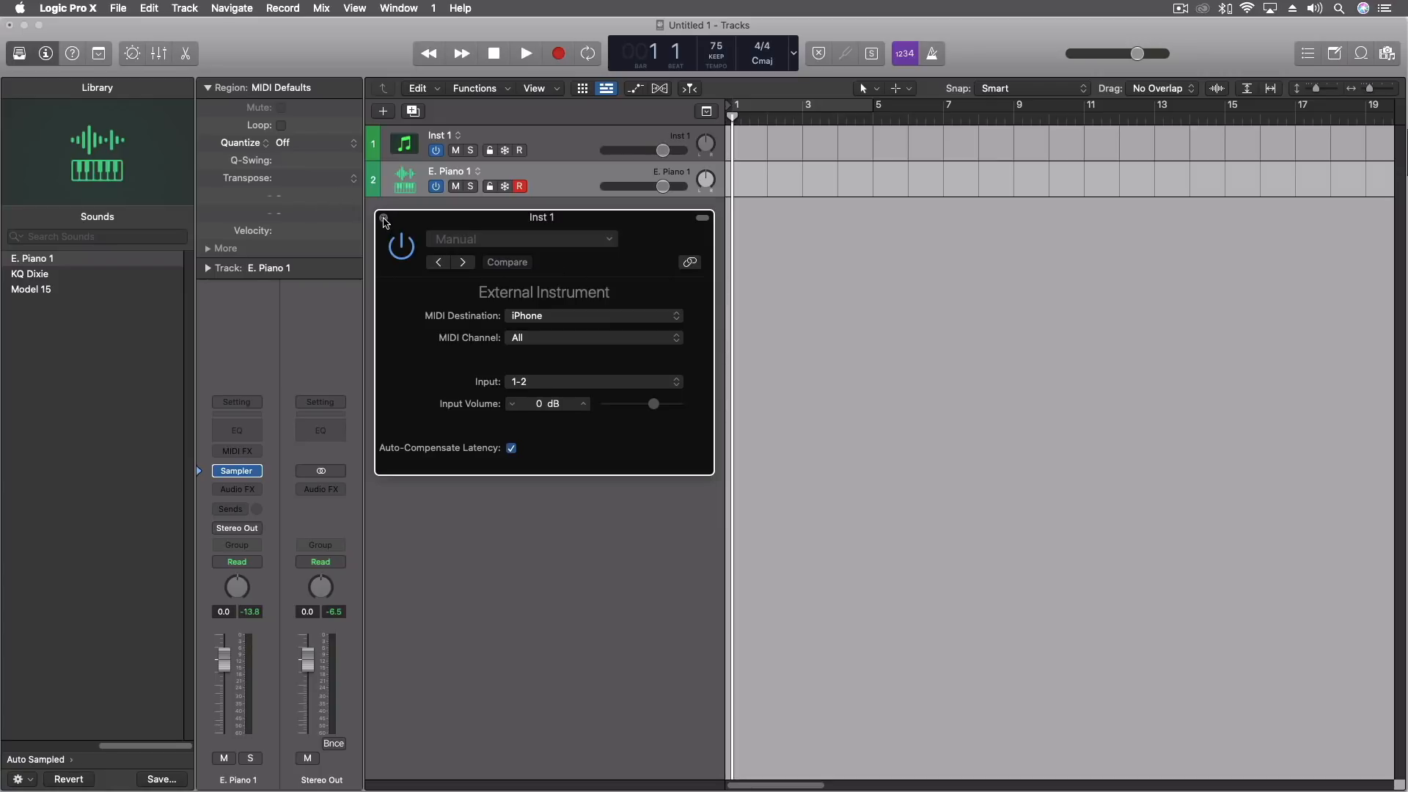
click(383, 218)
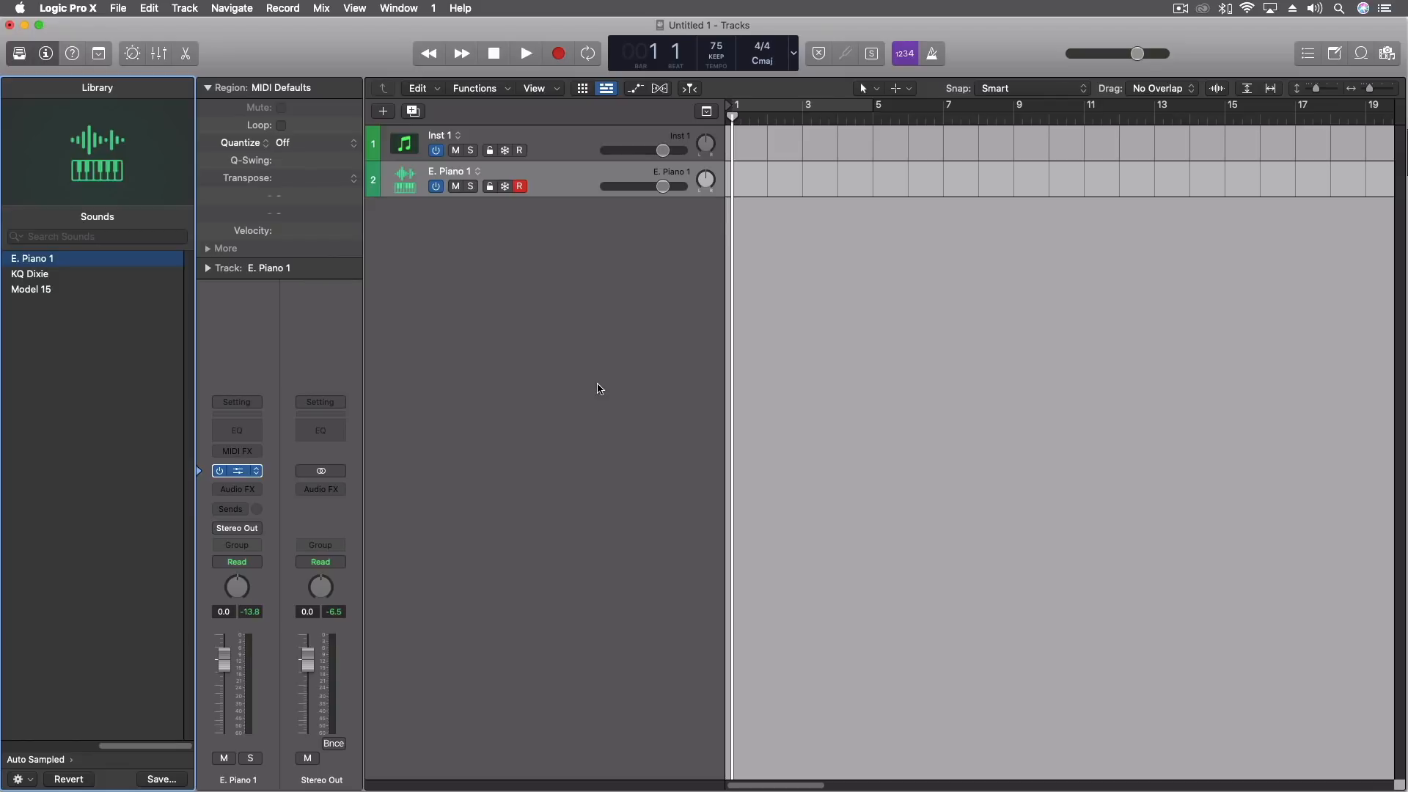
Reopen the Sampler window, switch the mapping to the group list, and show all of its columns.
key(v)
drag(646, 42, 676, 61)
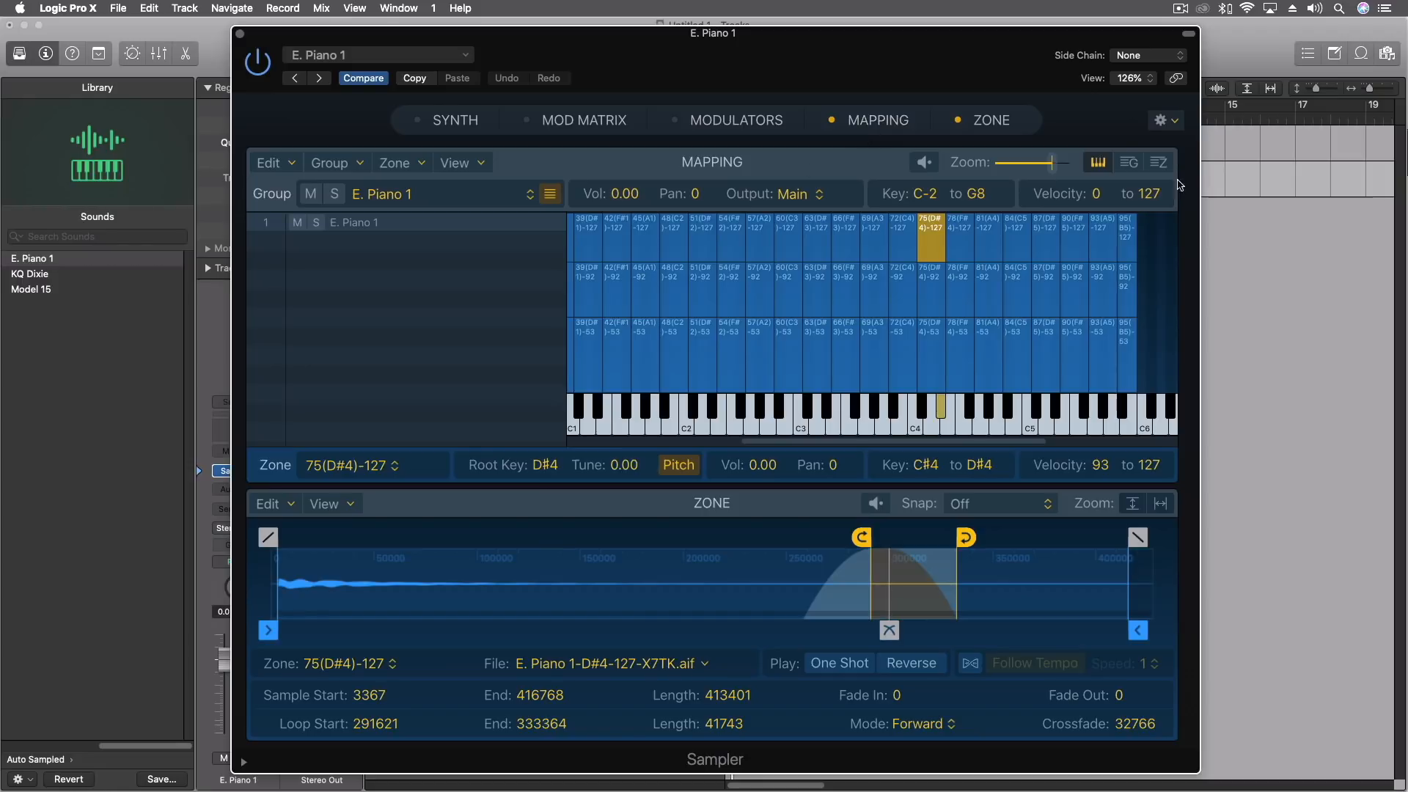
click(1130, 167)
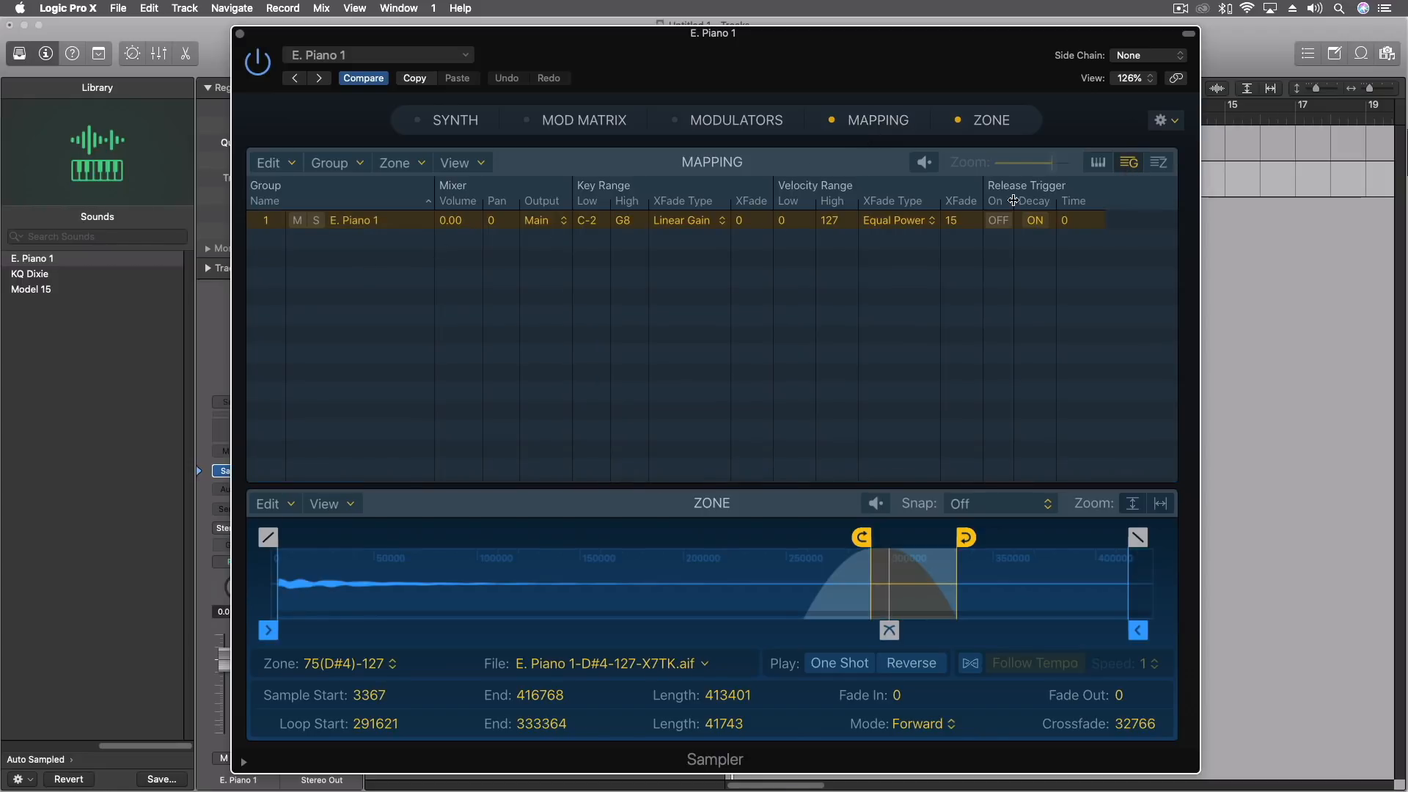
click(462, 164)
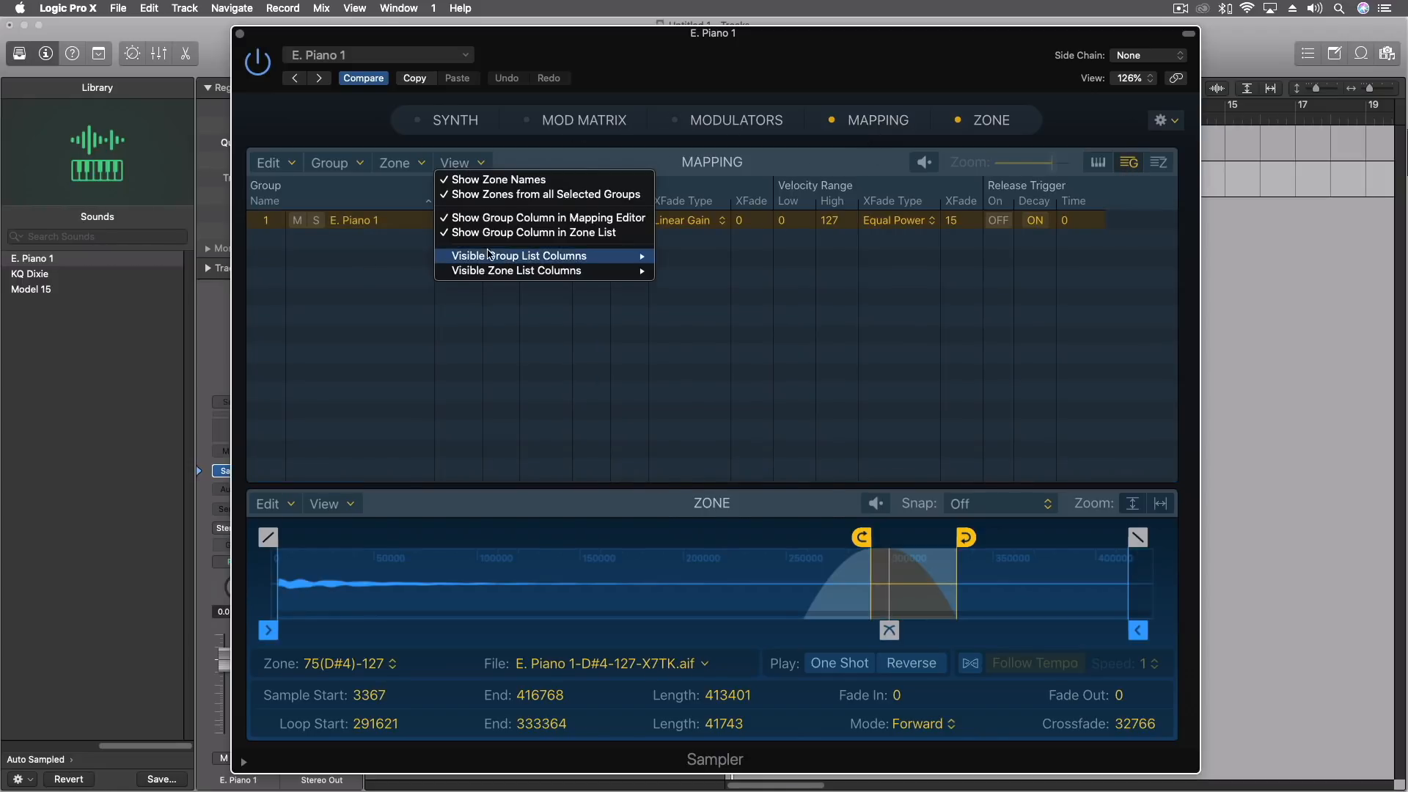
mouse_move(506, 255)
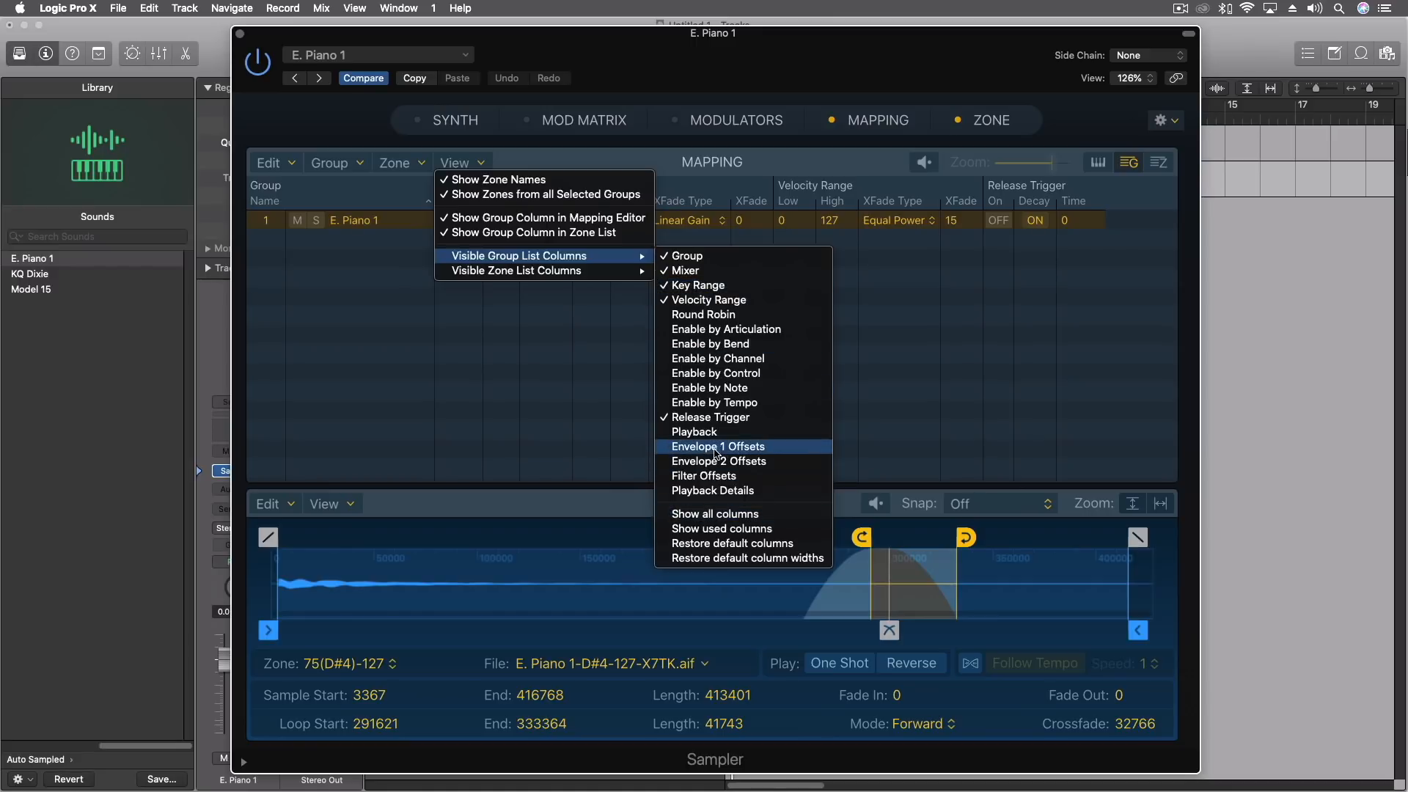
click(718, 517)
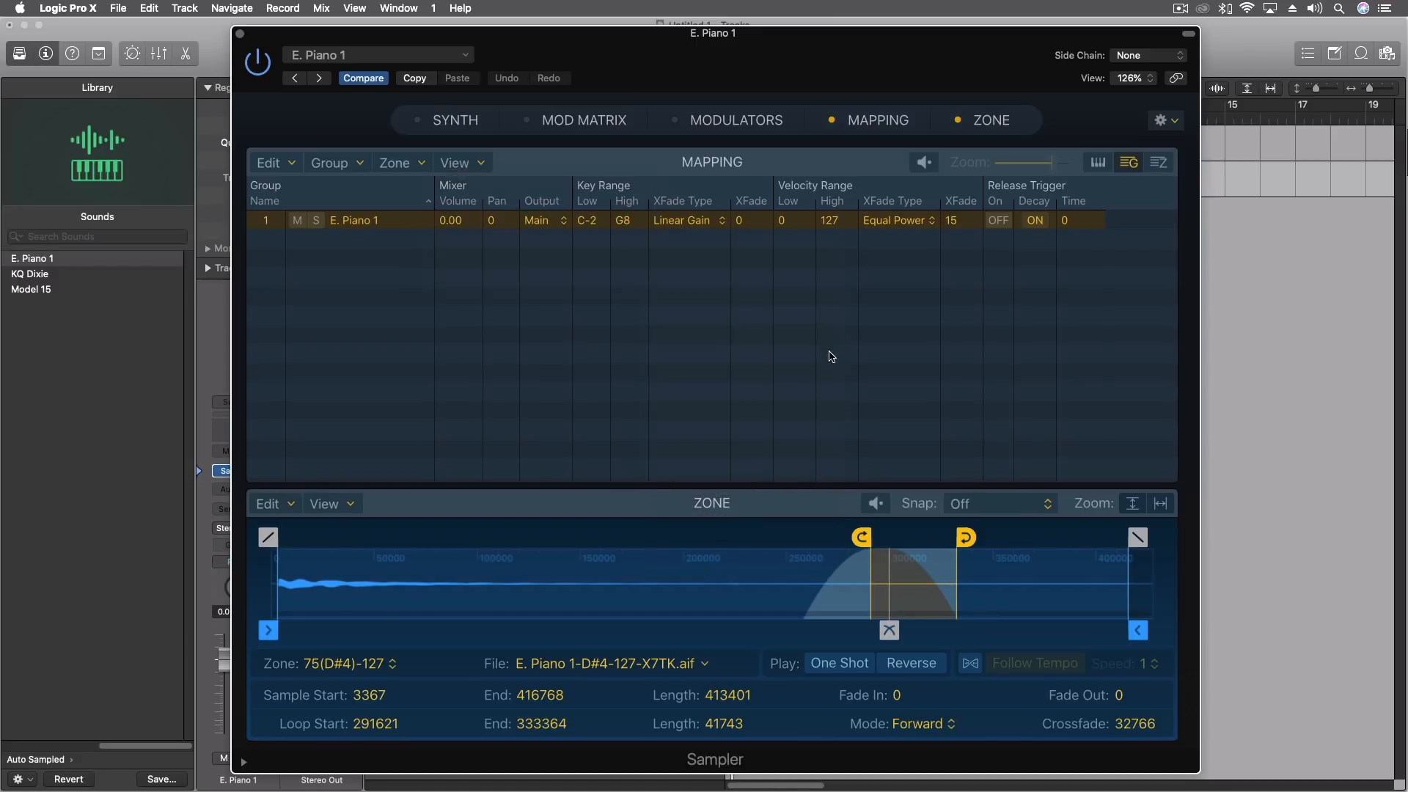
Examine the E. Piano 1 group's parameters across the group list, from the envelope offsets back to the mixer columns.
scroll(827, 339, right, 10)
scroll(688, 341, right, 10)
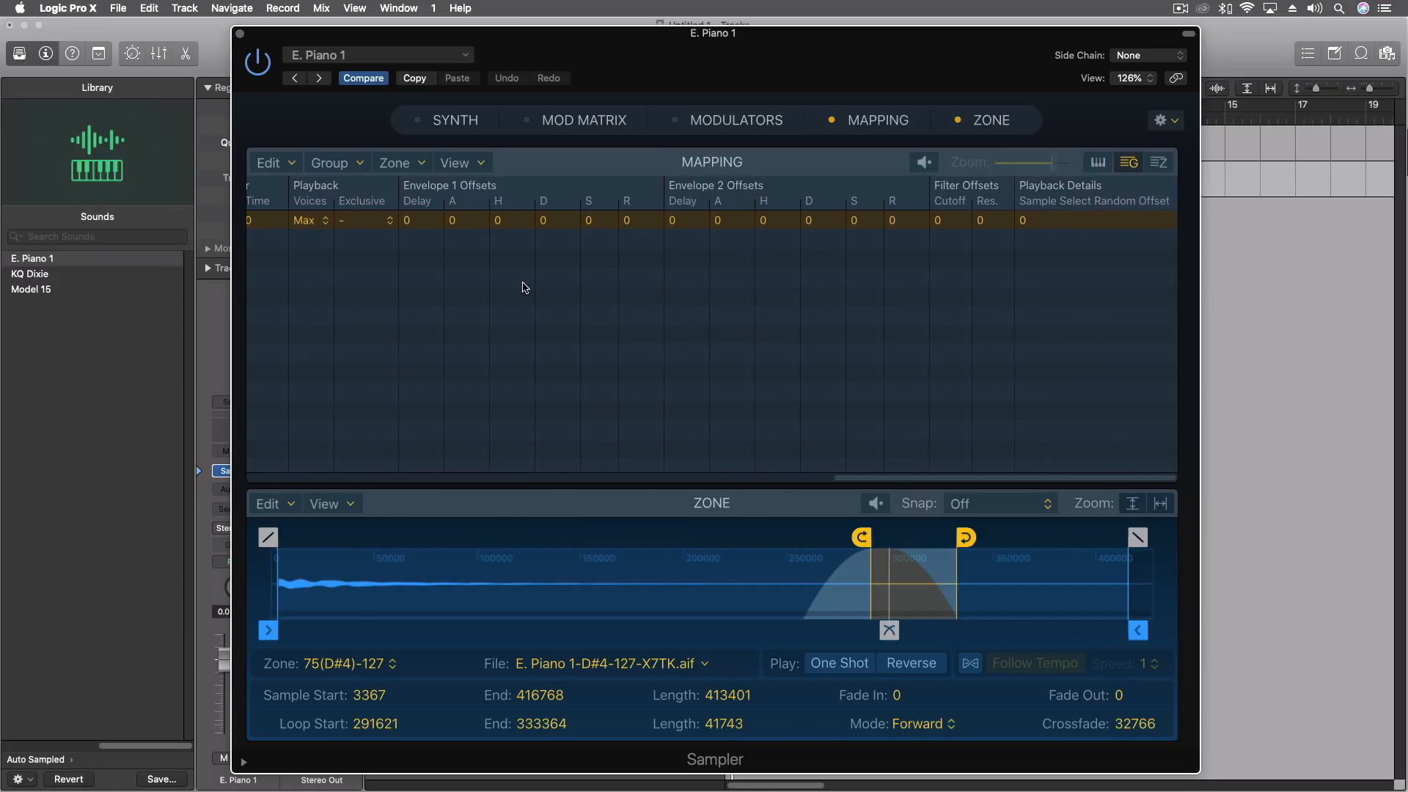
scroll(795, 253, left, 5)
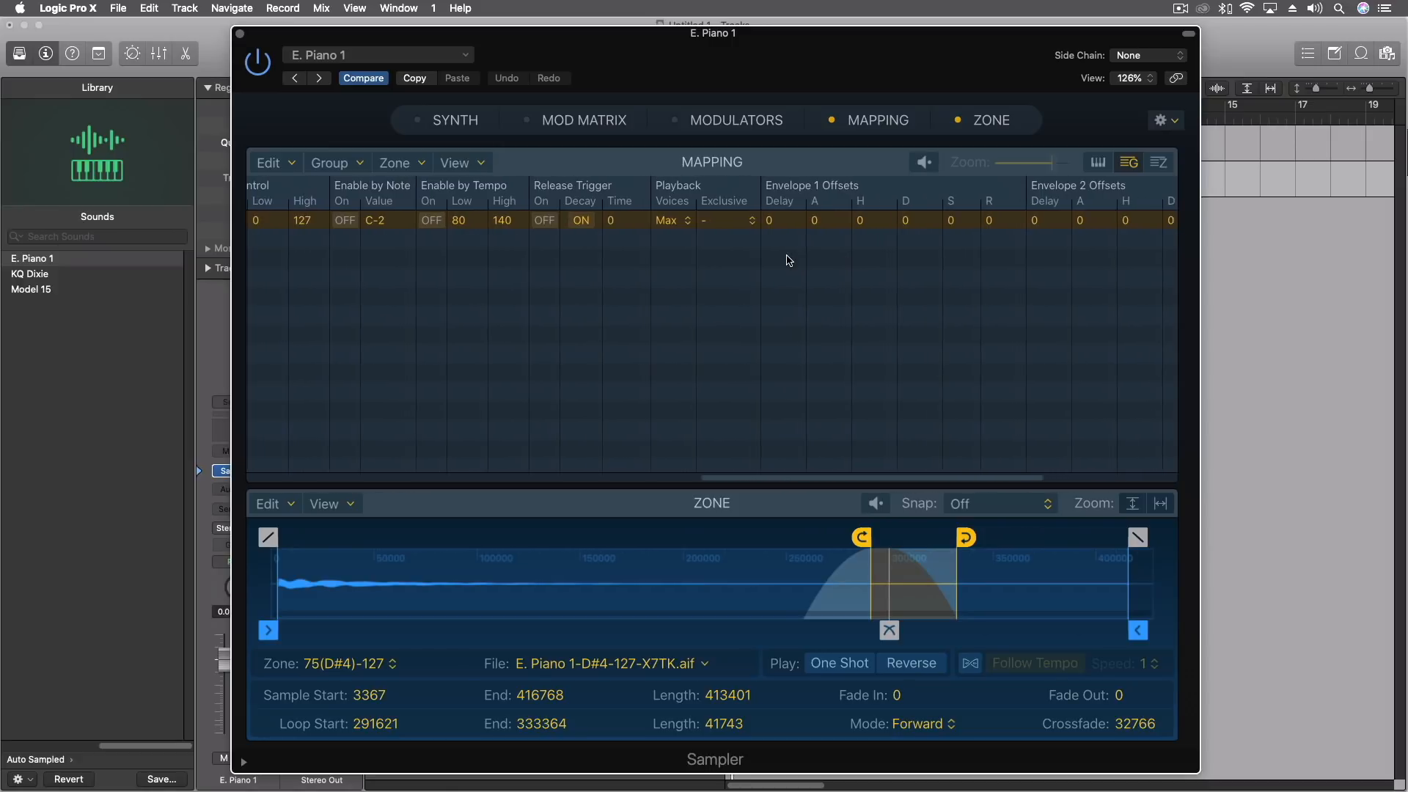
scroll(726, 245, left, 3)
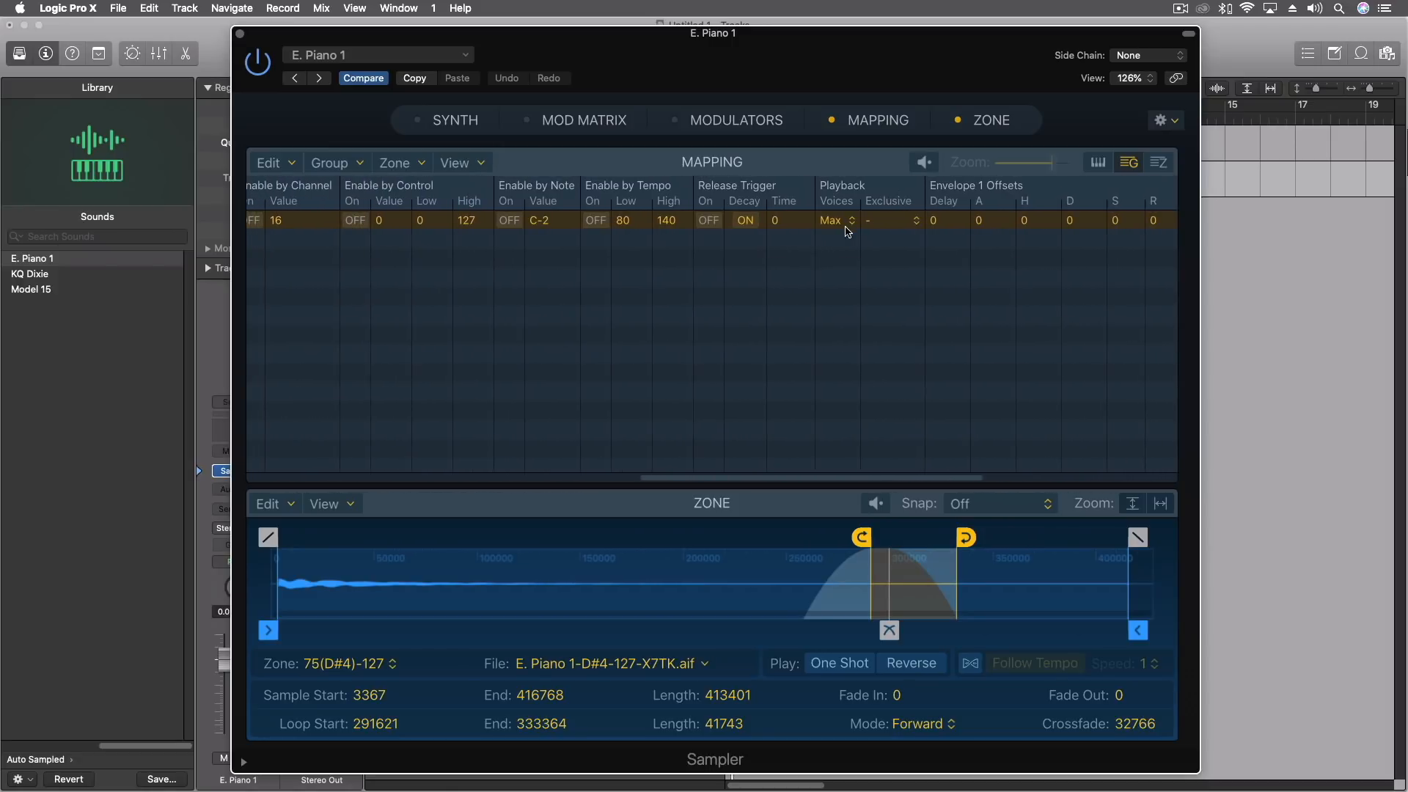
scroll(697, 221, left, 3)
scroll(694, 220, left, 4)
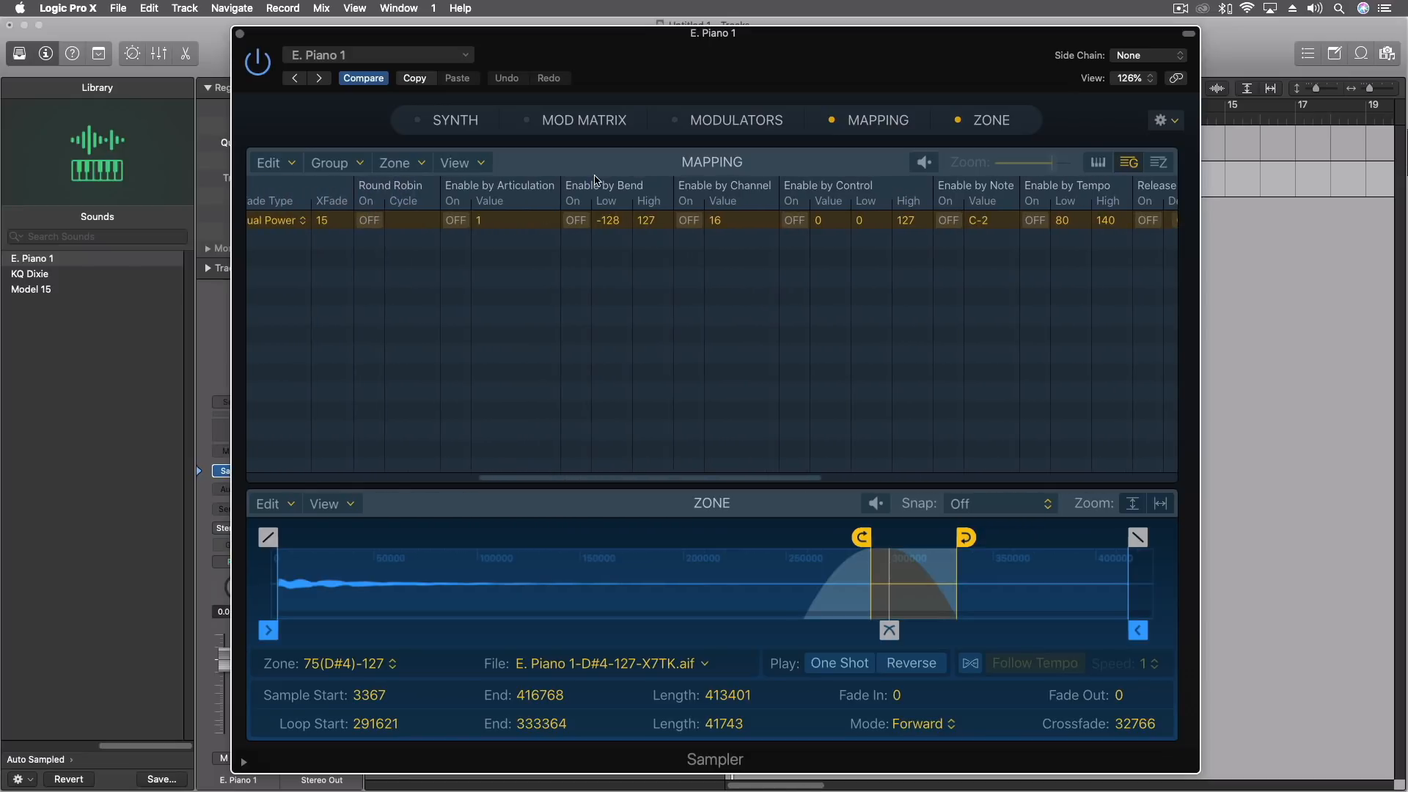
scroll(482, 185, left, 2)
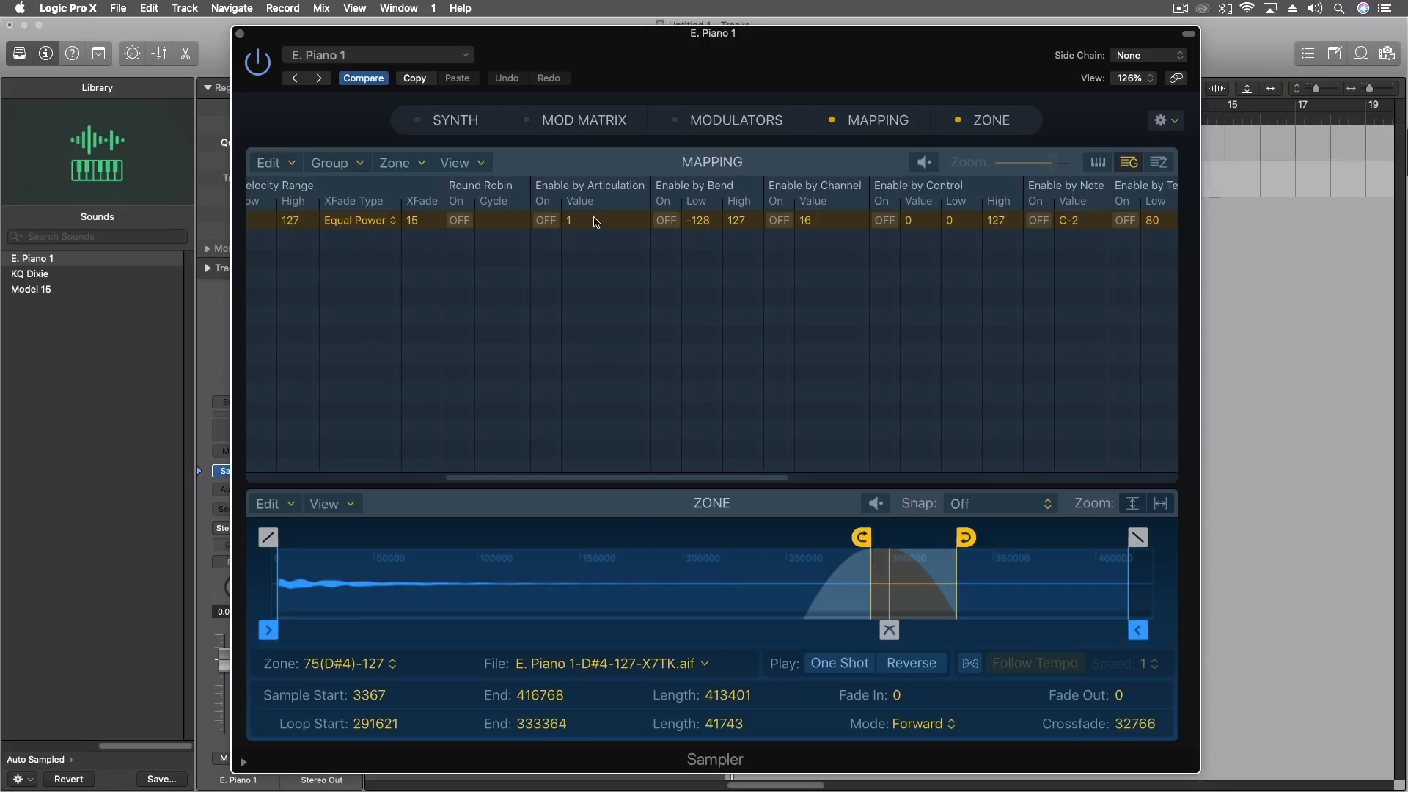
scroll(600, 244, left, 8)
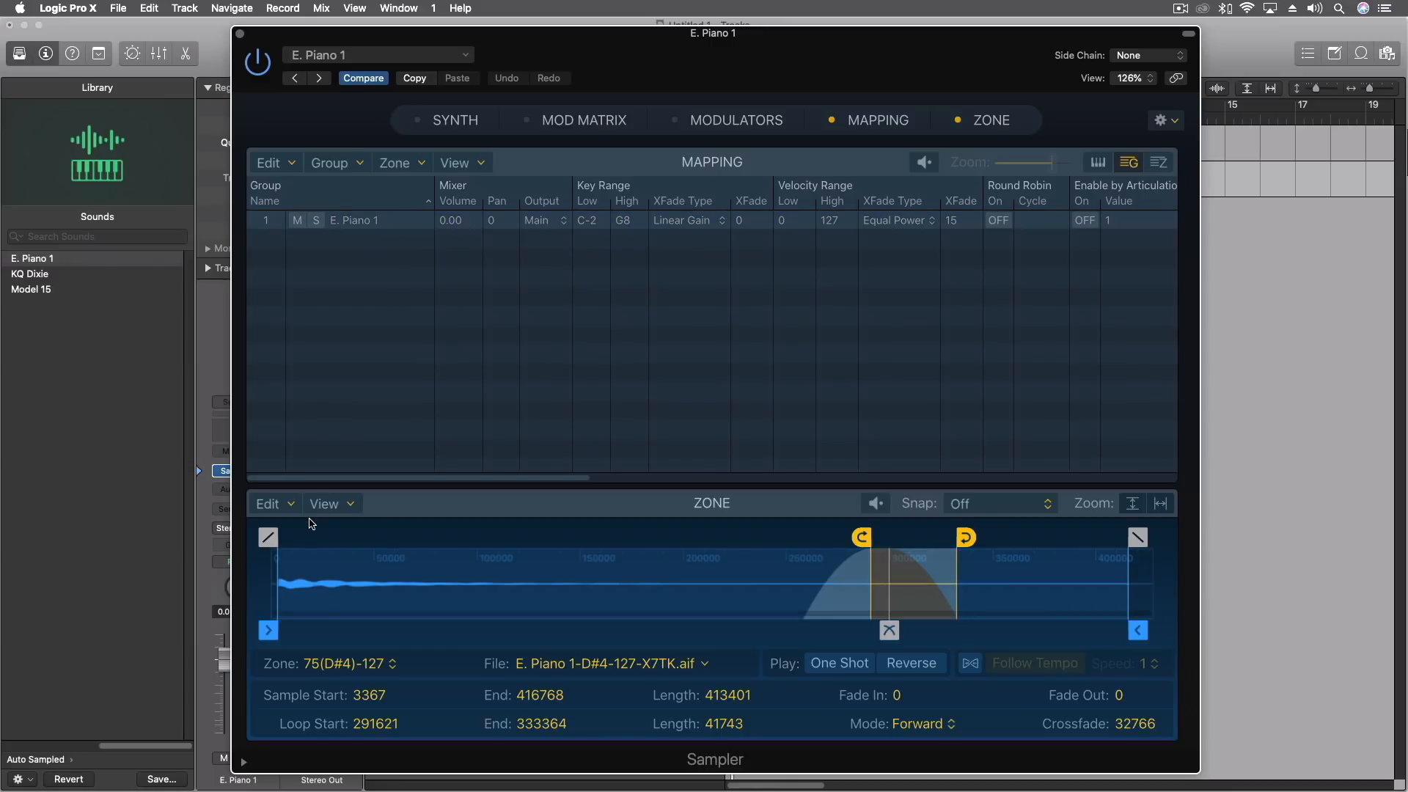
click(268, 505)
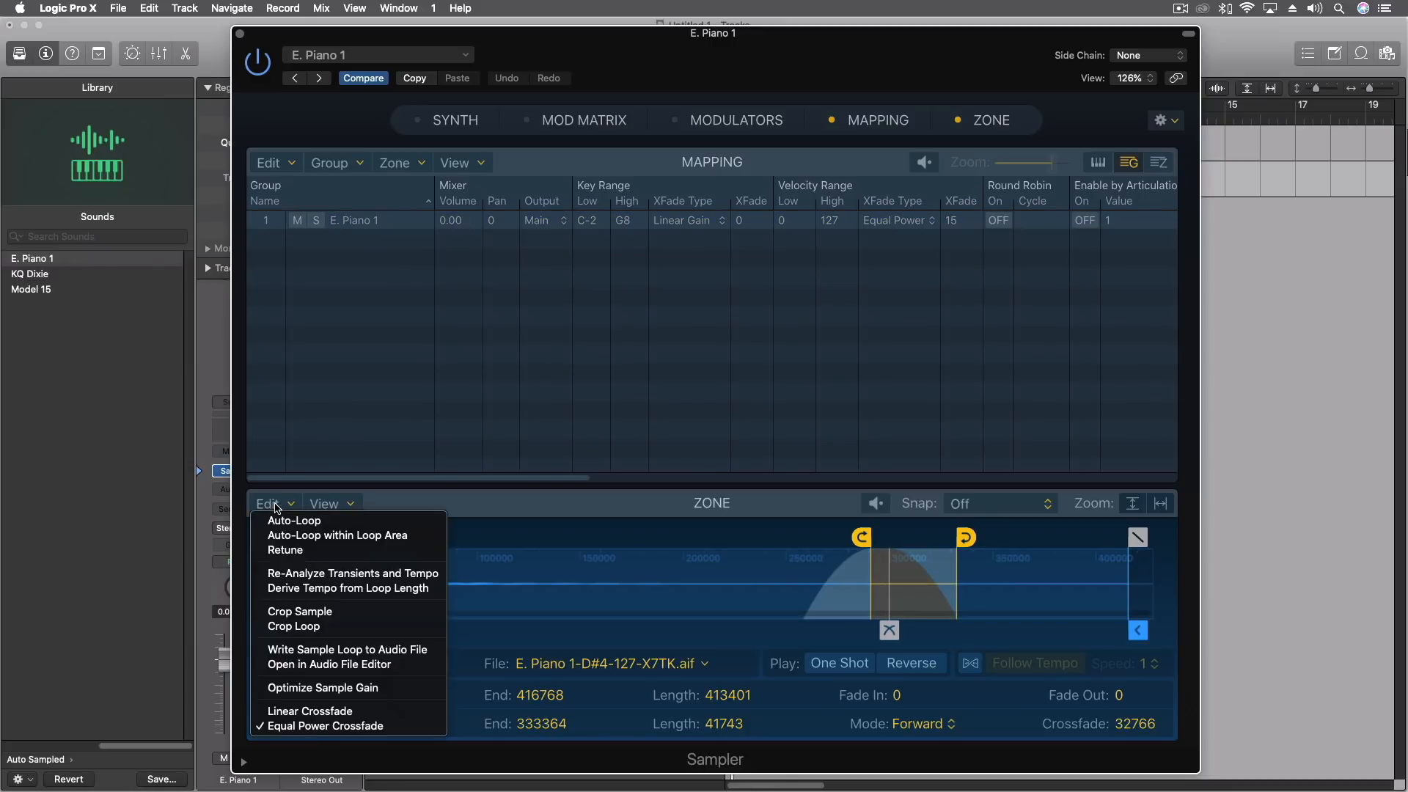
click(440, 499)
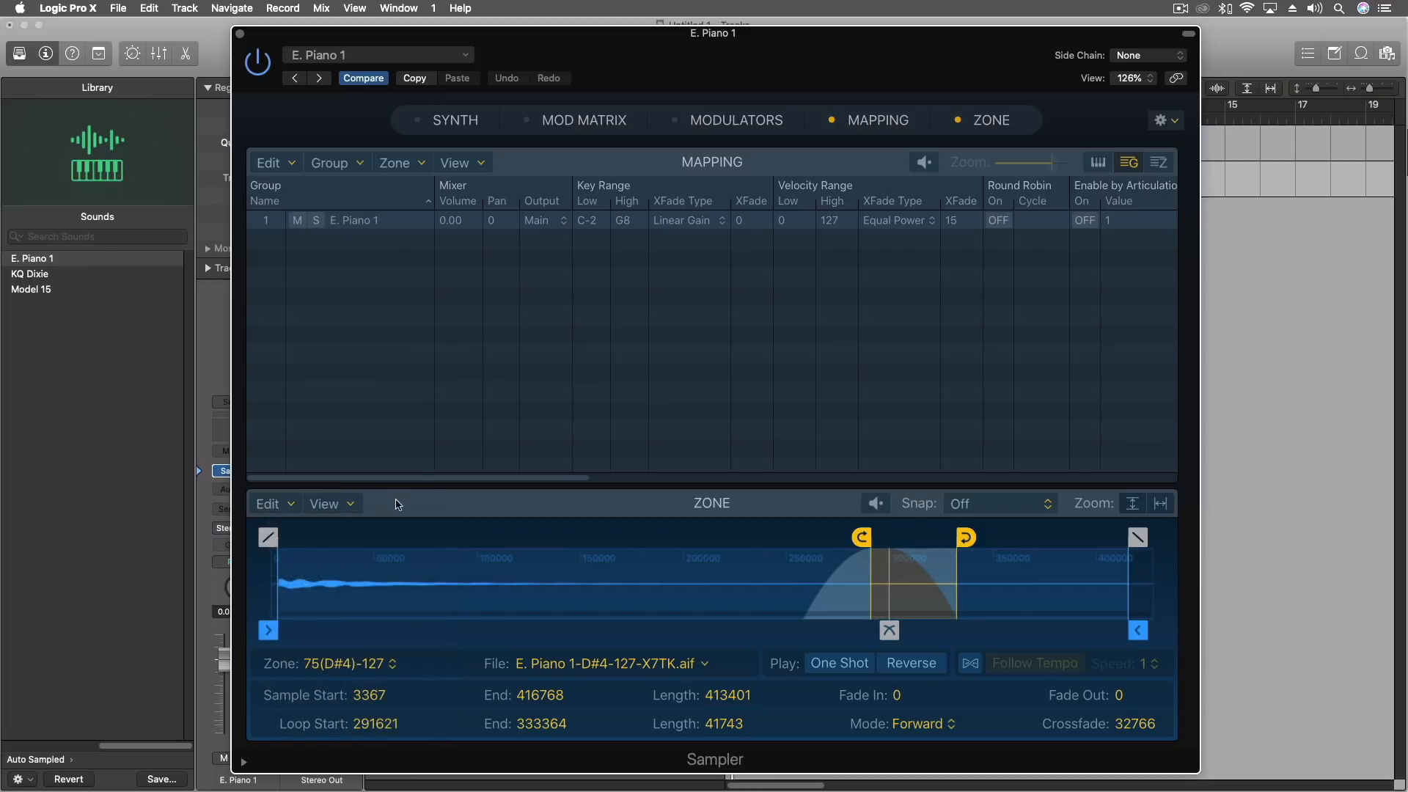
Retune the sample of zone 75(D#4)-127.
click(323, 510)
click(444, 503)
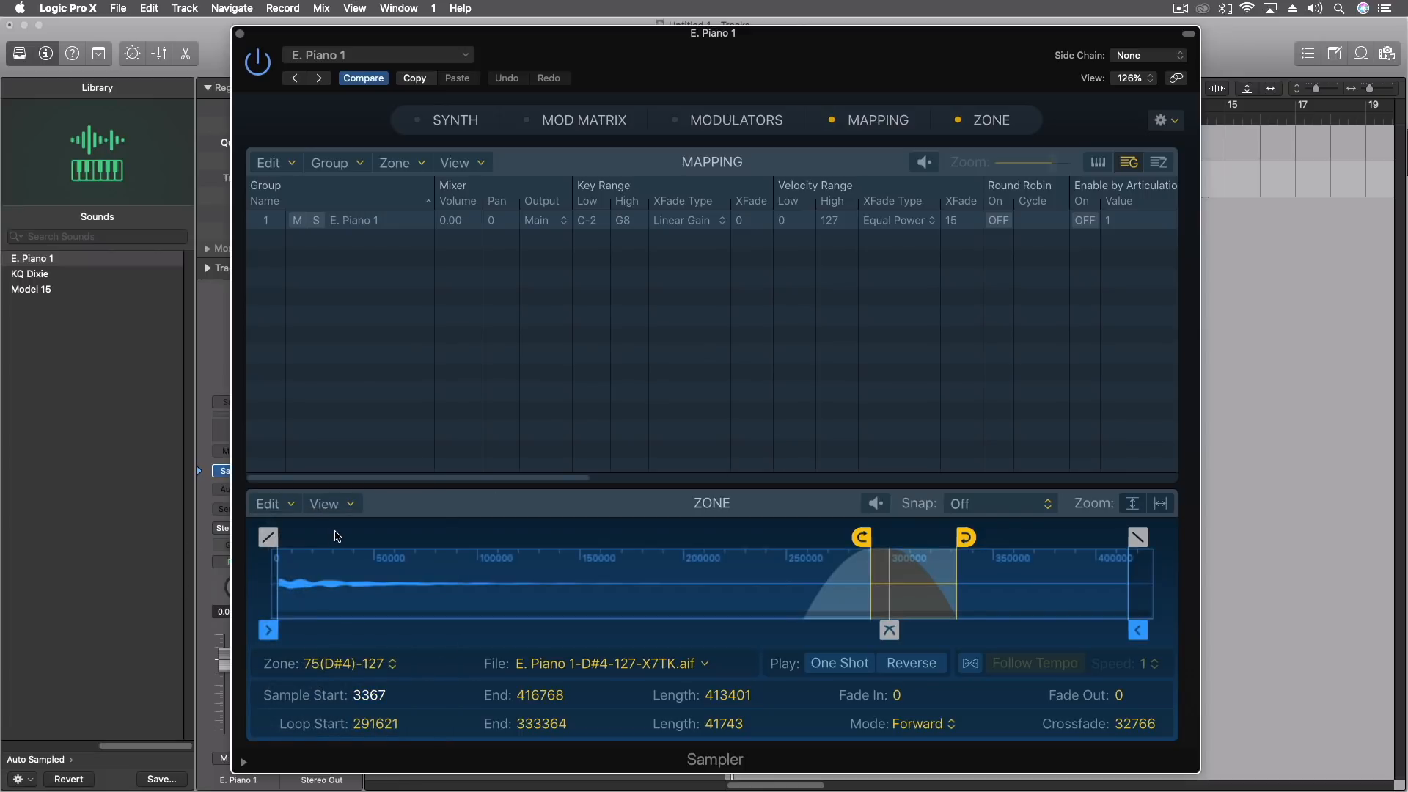
click(288, 508)
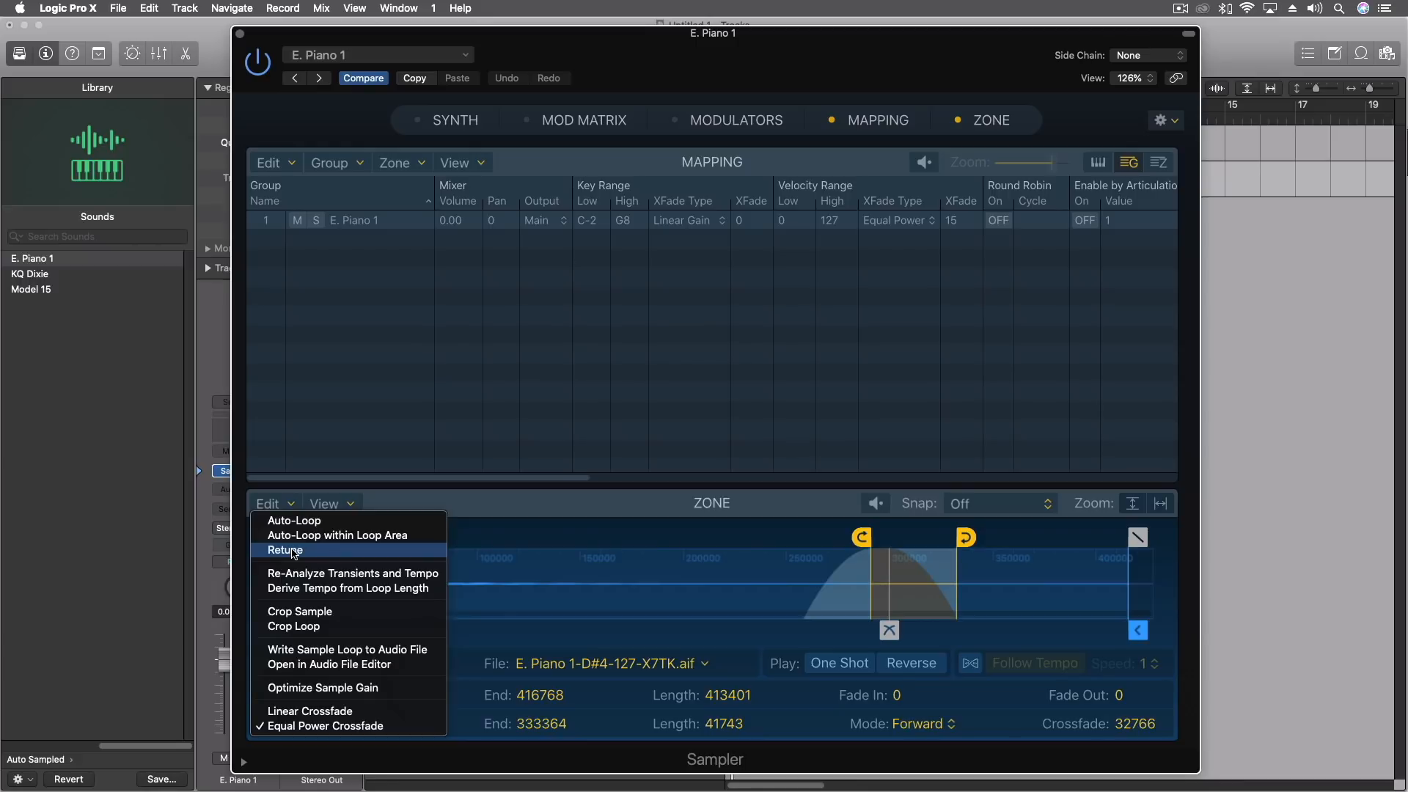
click(421, 506)
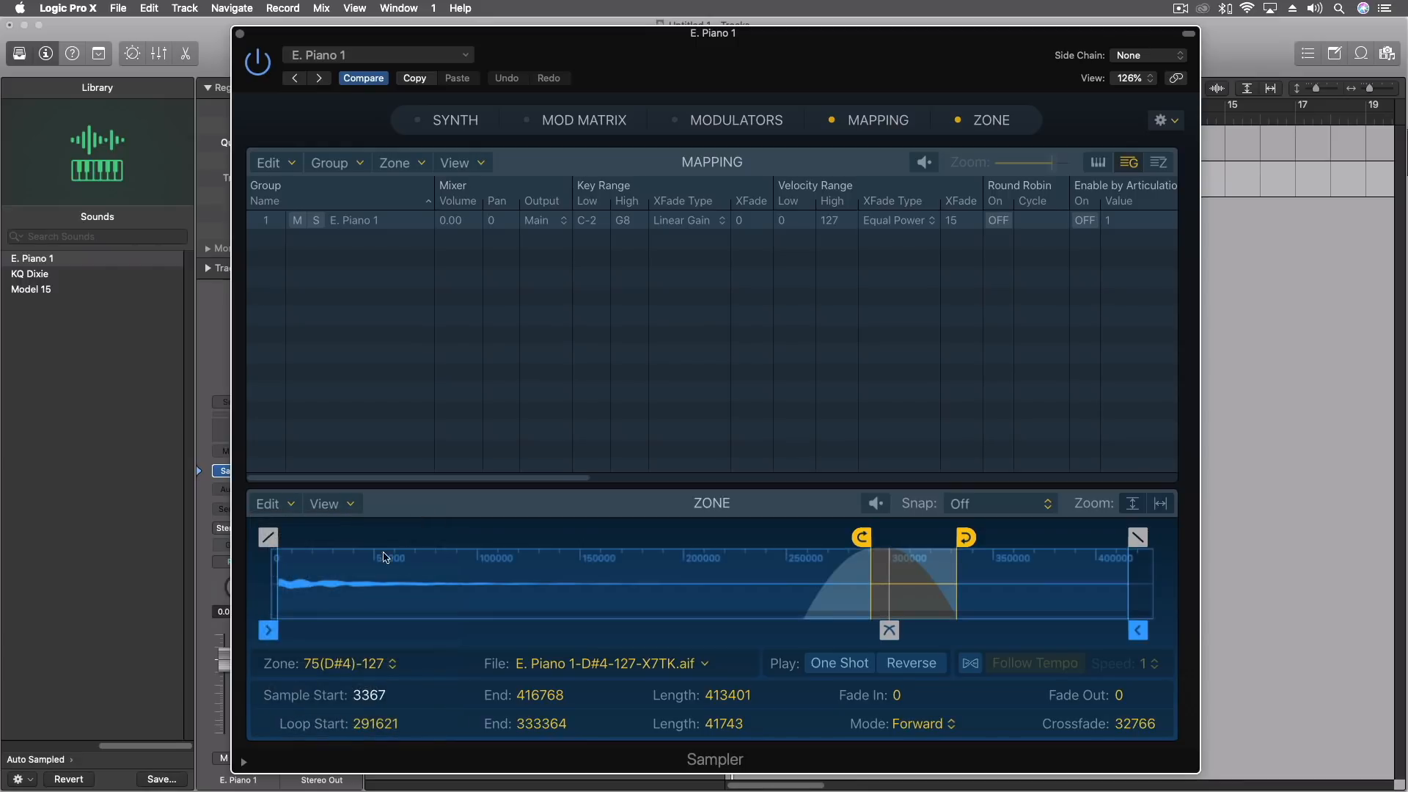
click(287, 506)
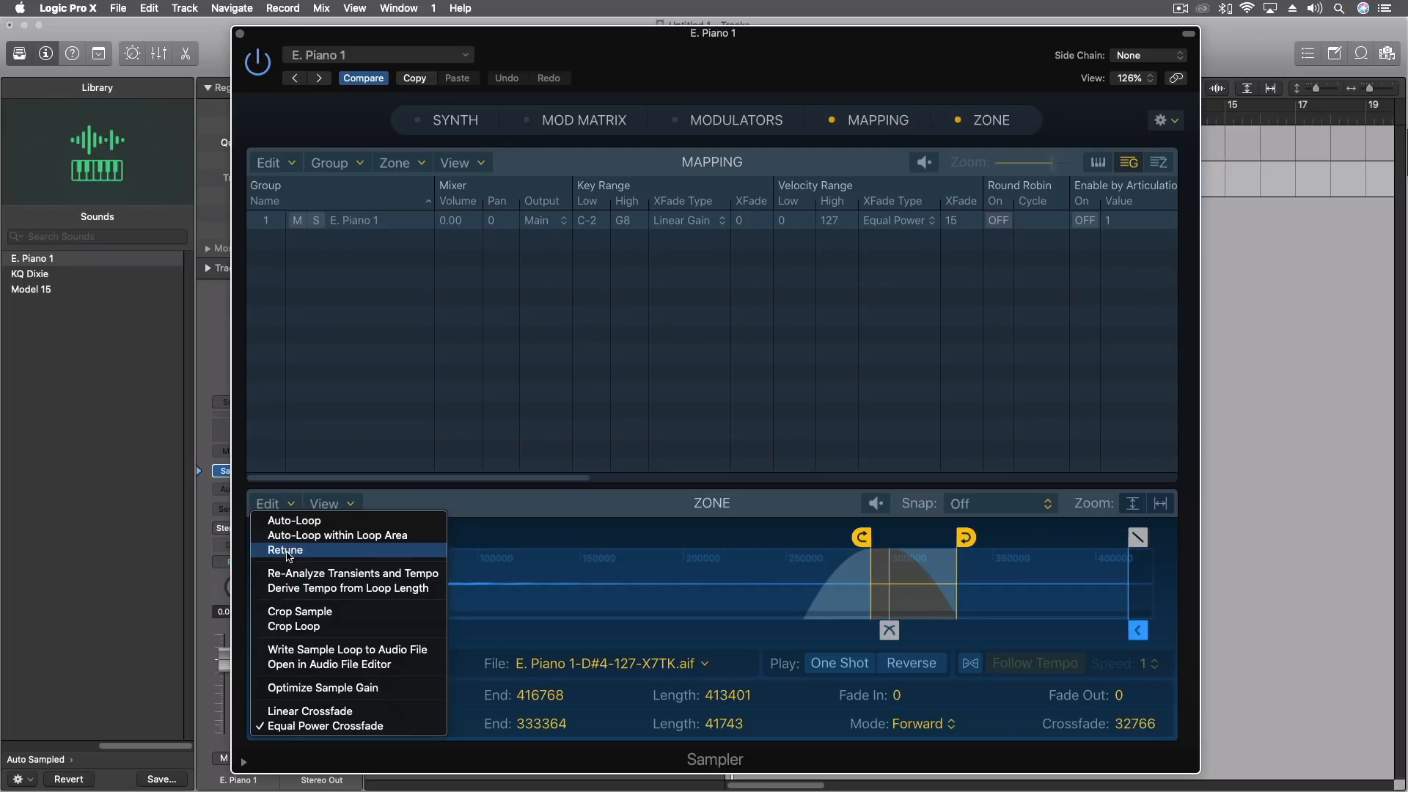
click(287, 551)
Review the Zone pane's other editing commands, including cropping, loop export, gain optimization and crossfade types.
click(287, 506)
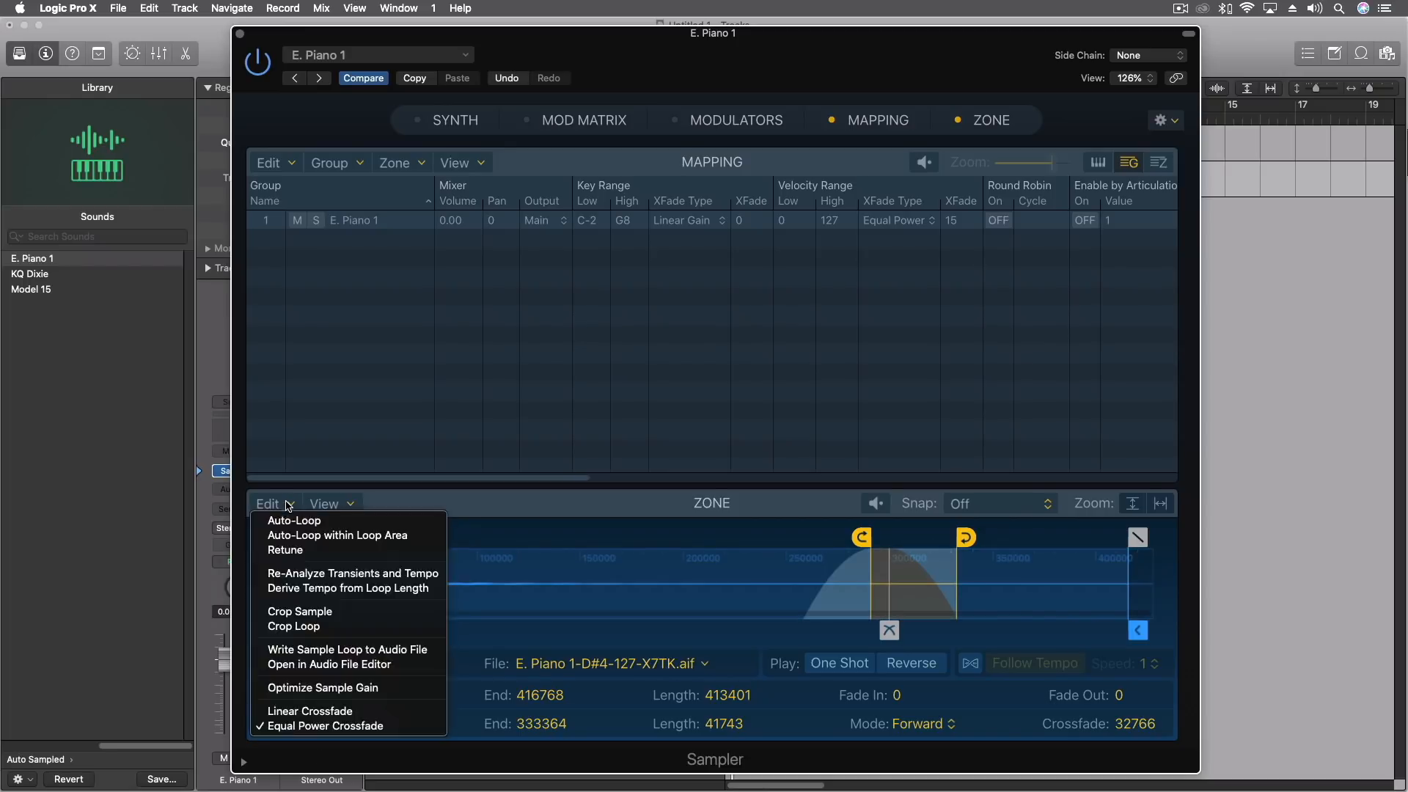
click(445, 503)
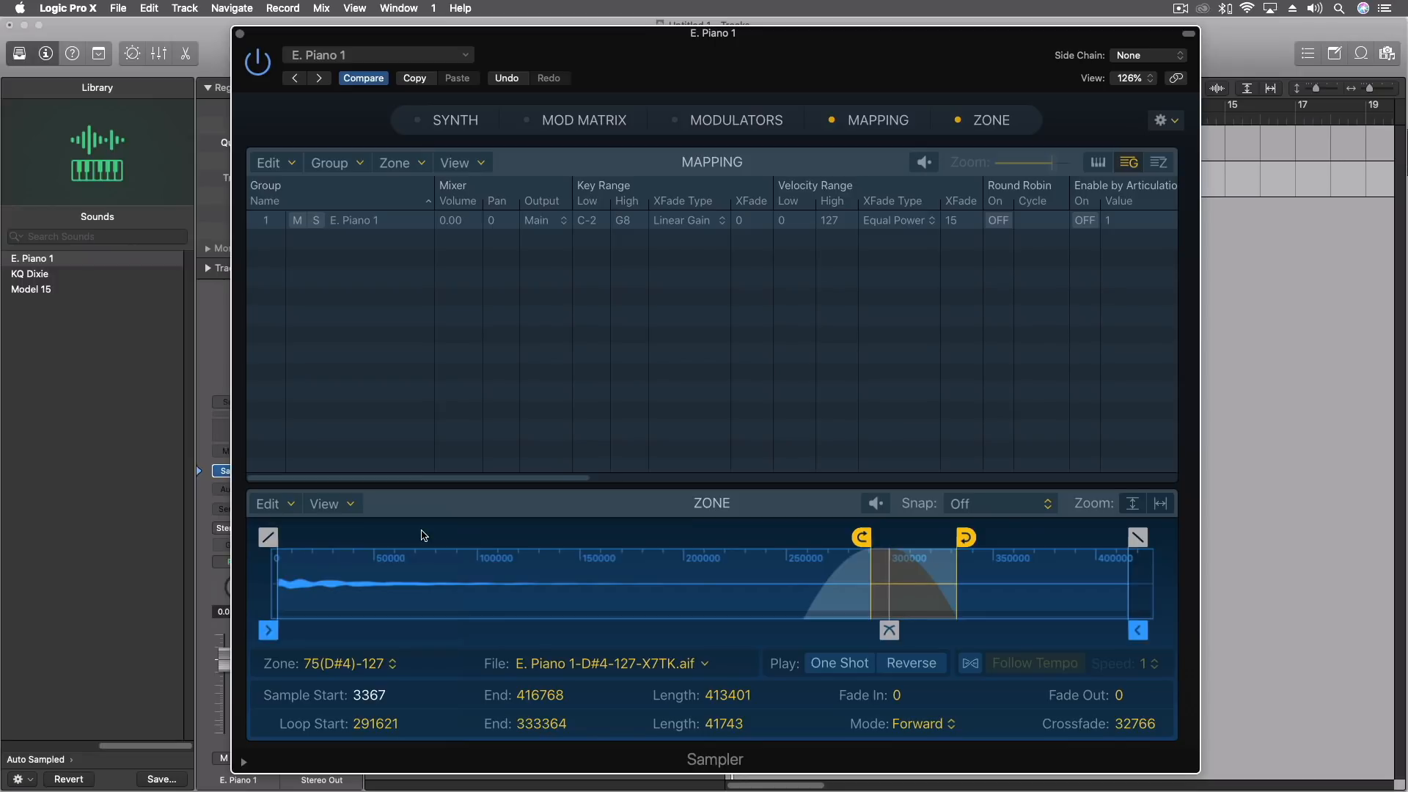
click(283, 504)
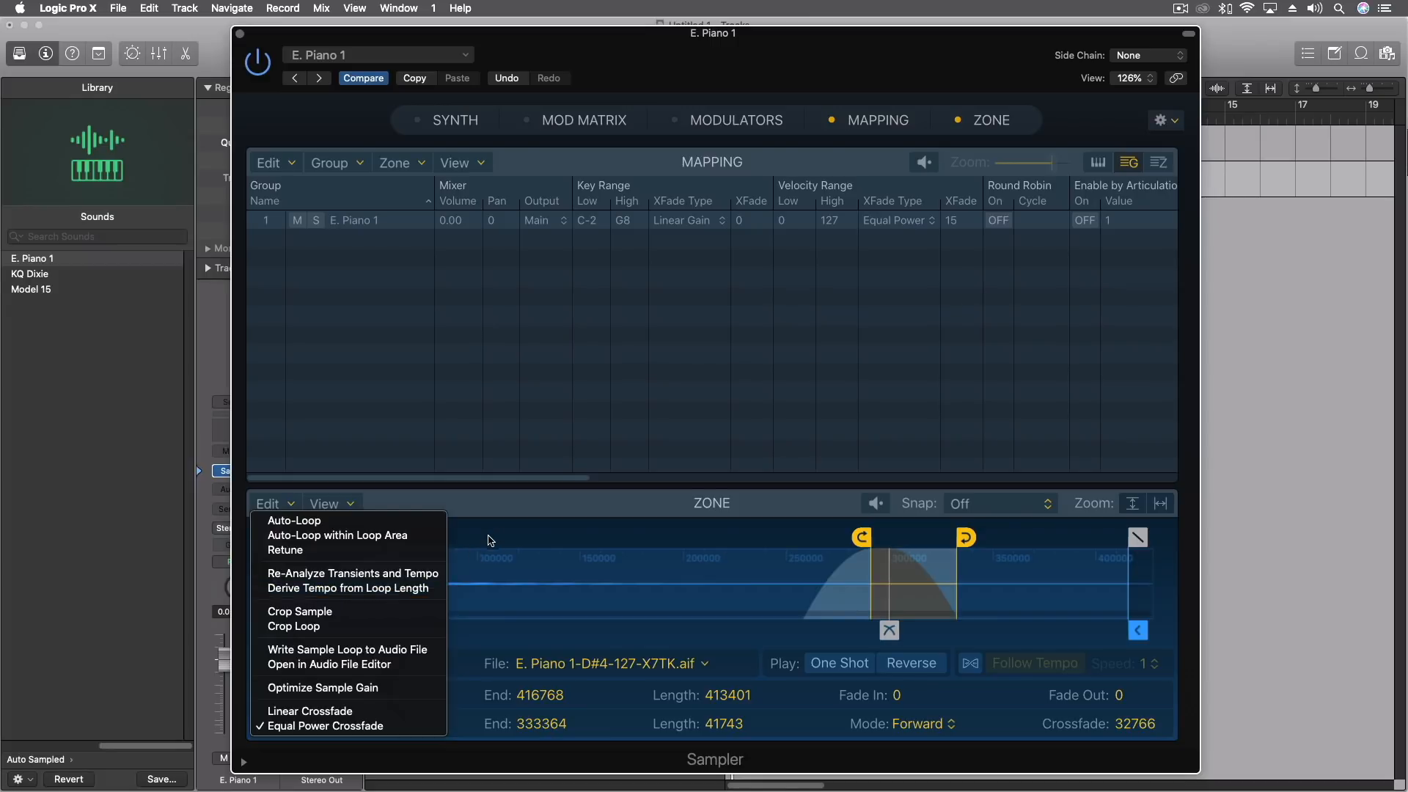
click(462, 540)
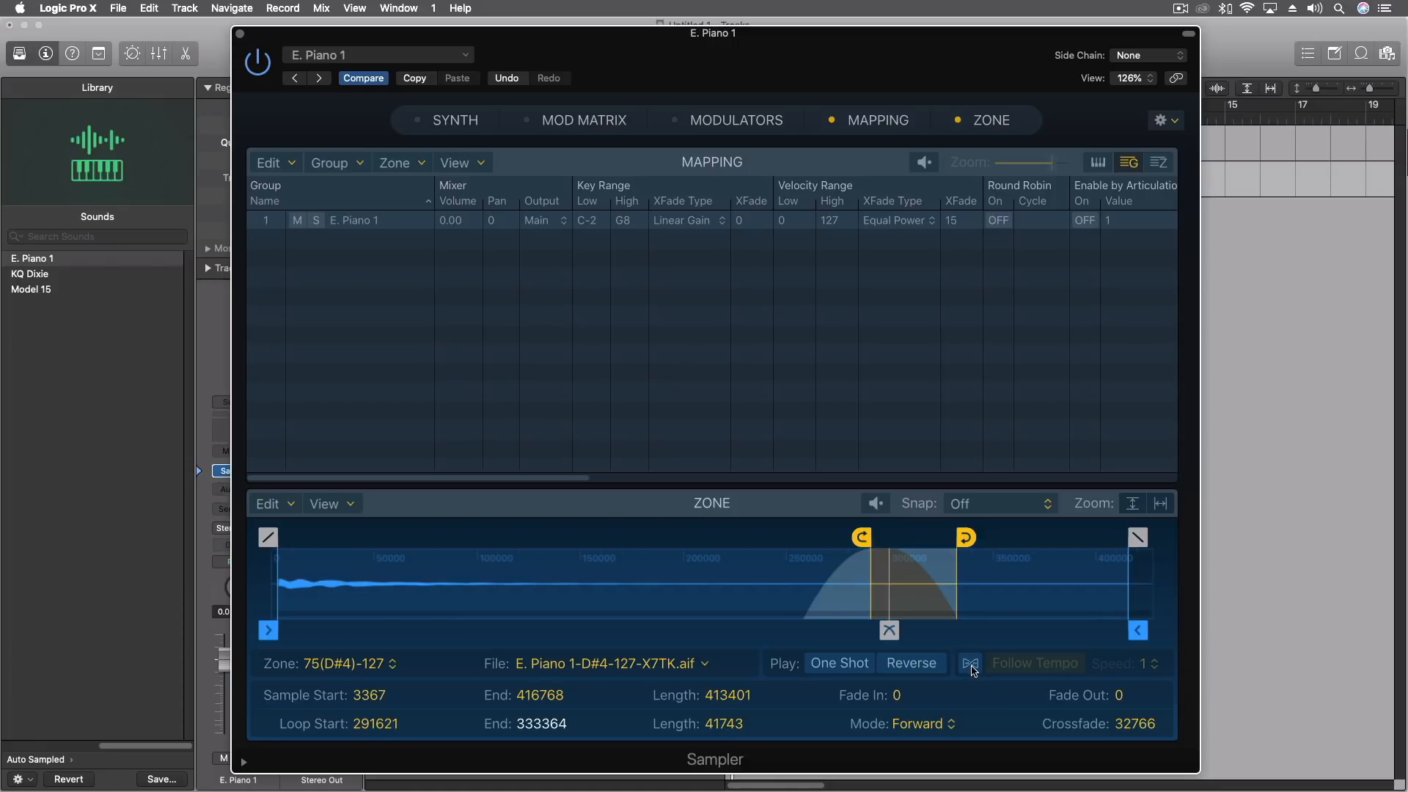
Check the playback speed options of zone 75(D#4)-127 by temporarily enabling Flex with Follow Tempo.
click(972, 664)
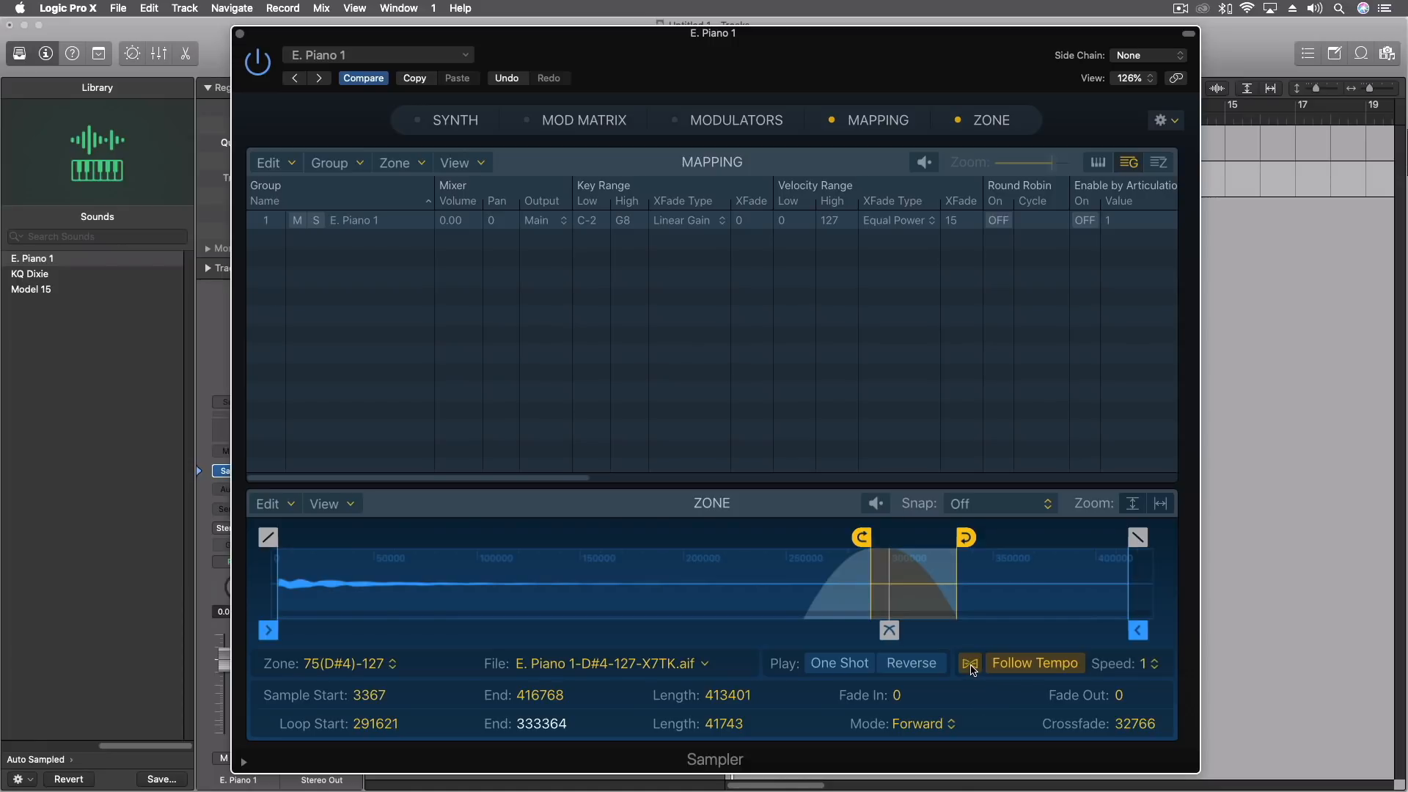
click(1145, 664)
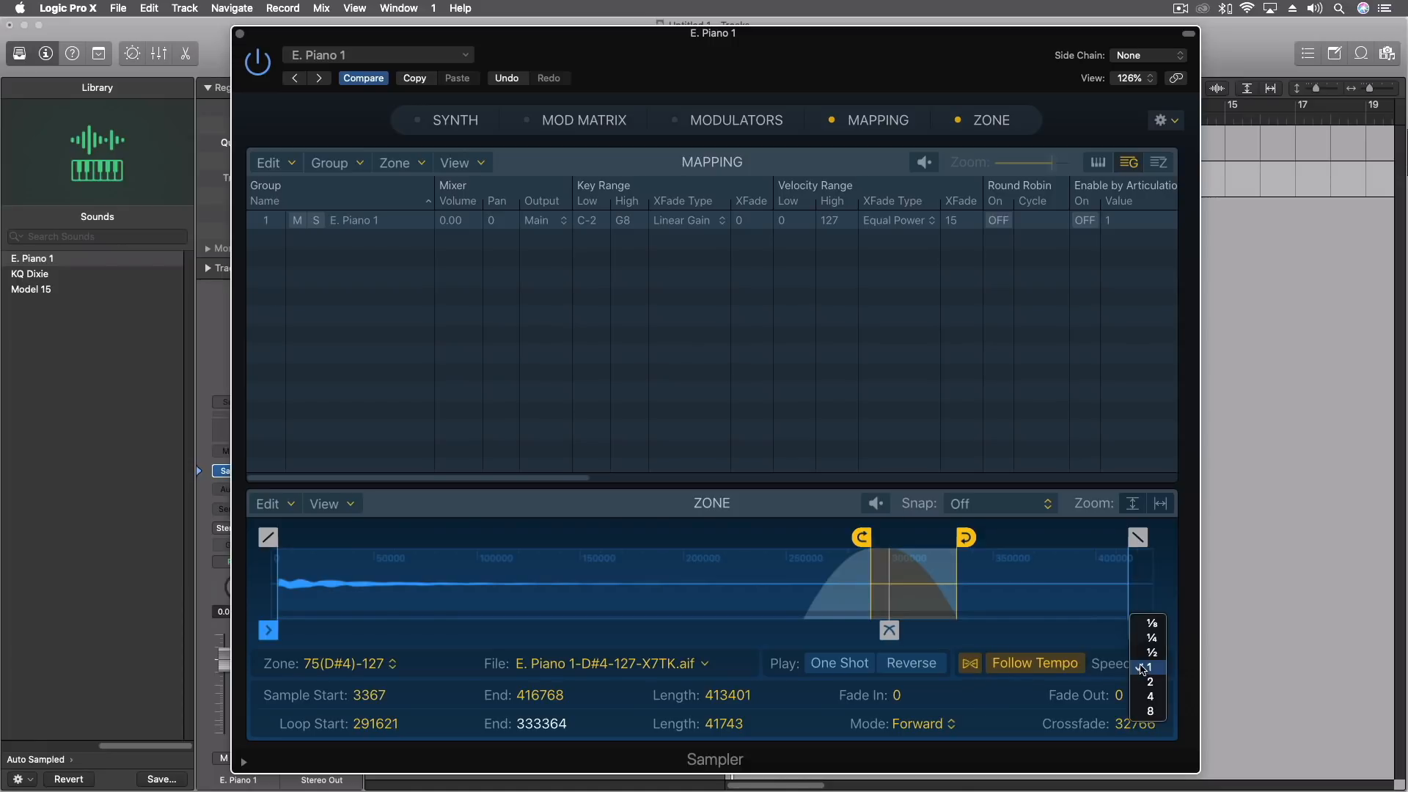
click(980, 667)
click(971, 665)
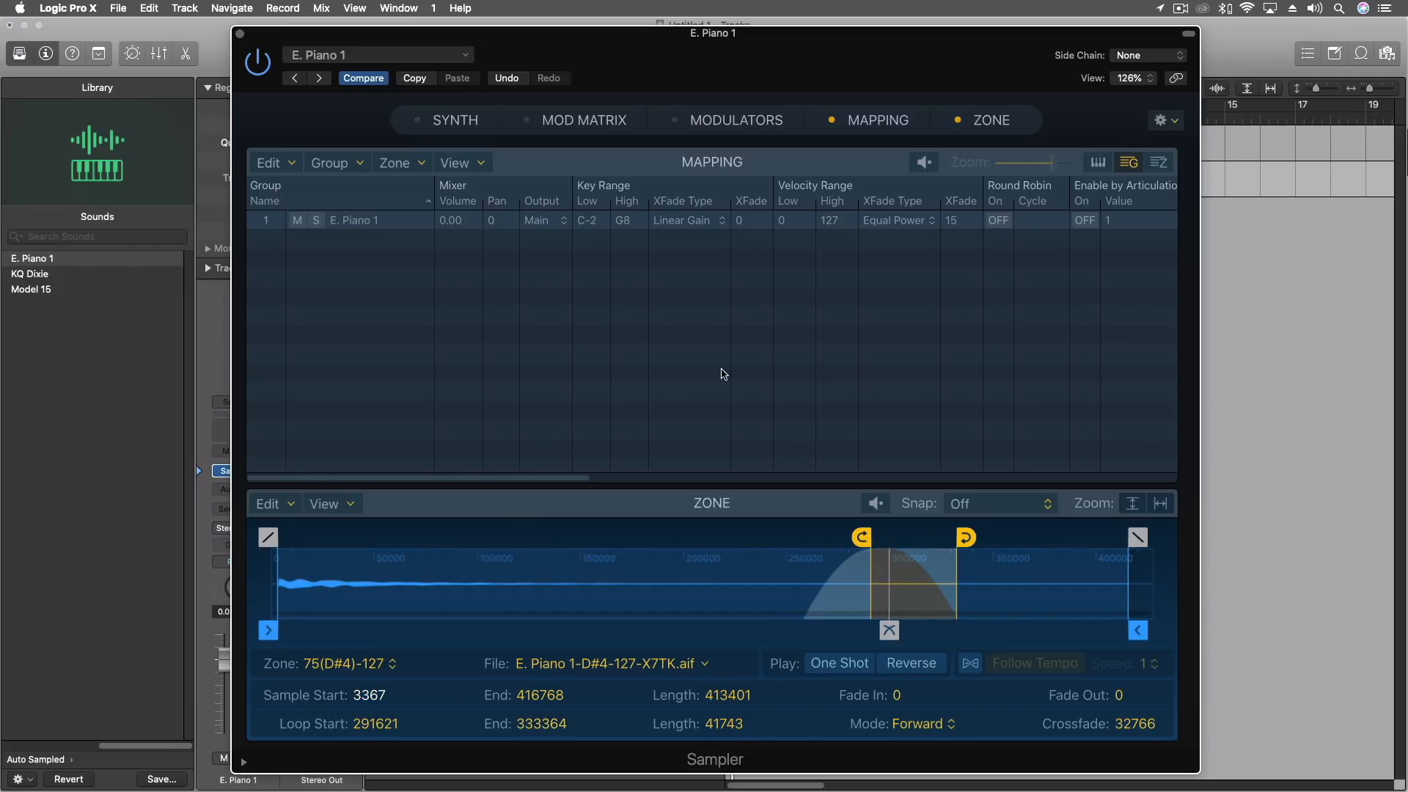
Switch the mapping to the zone list and review which zone list columns can be shown.
click(1160, 162)
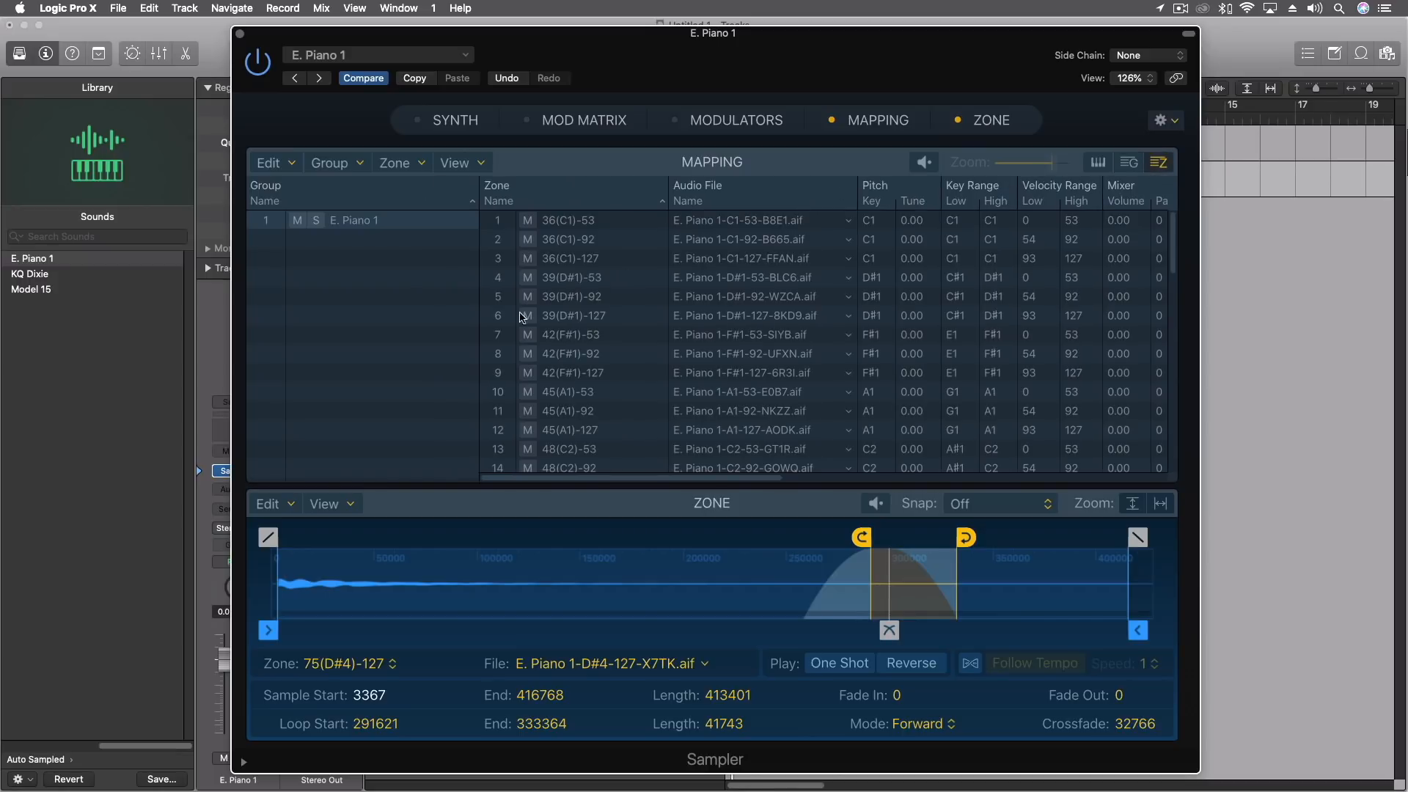
click(473, 165)
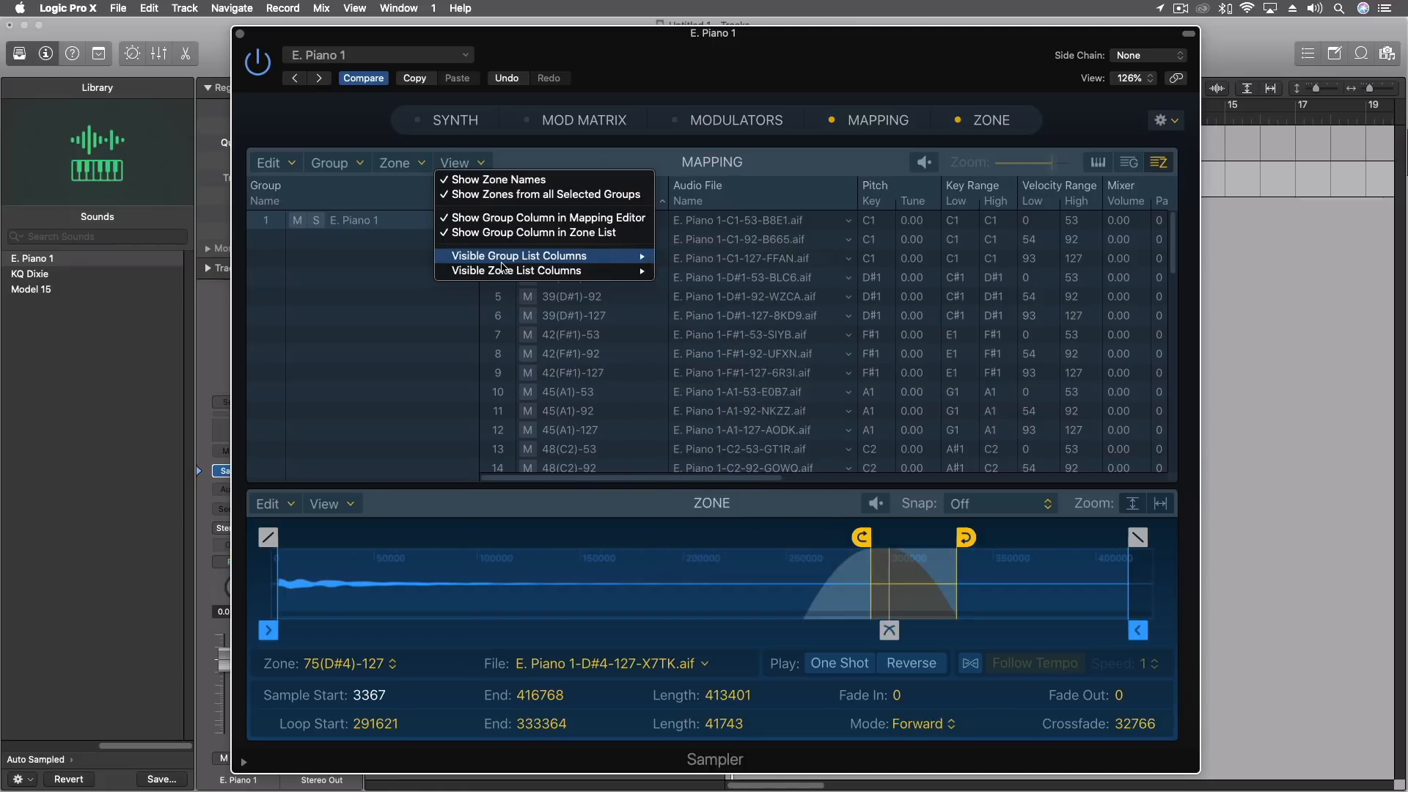
mouse_move(503, 268)
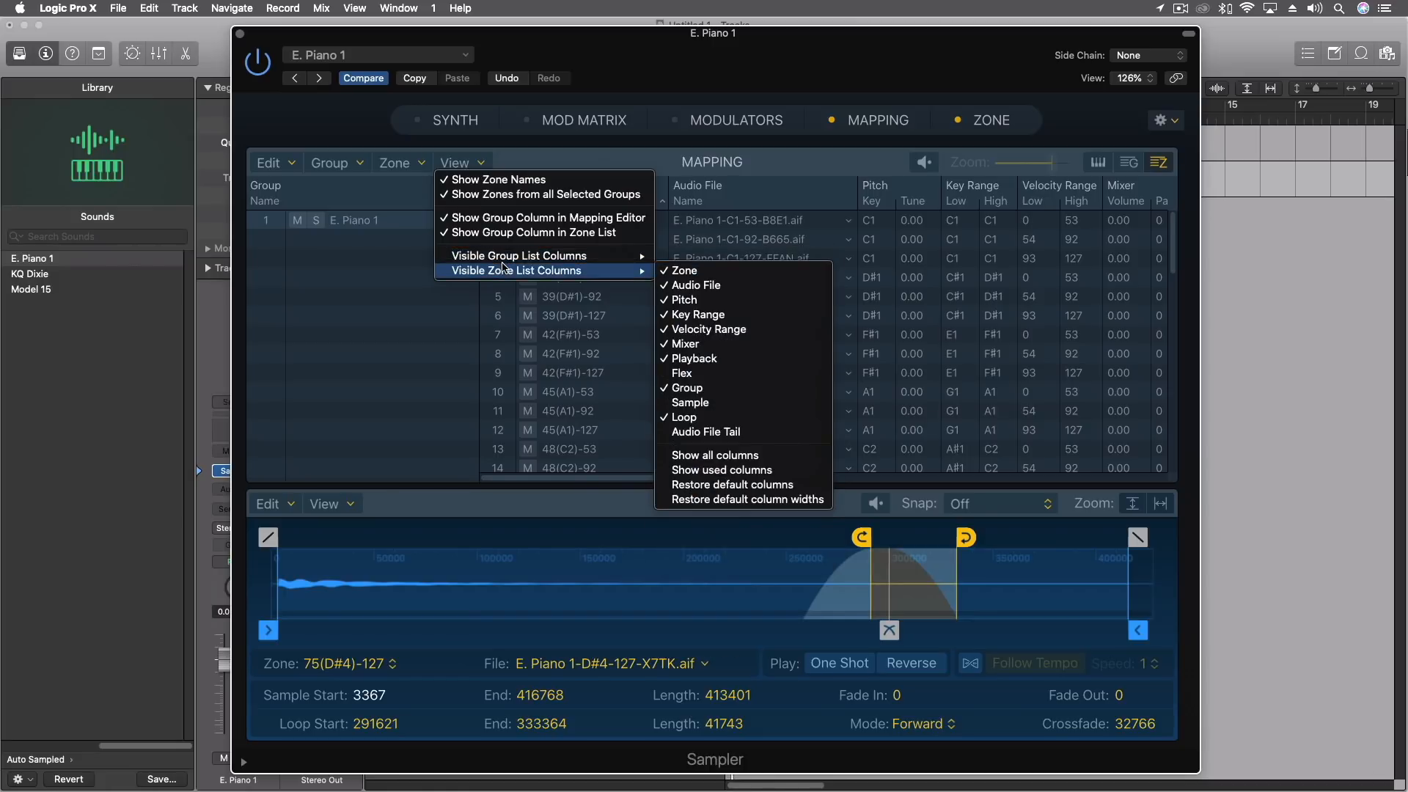
mouse_move(577, 265)
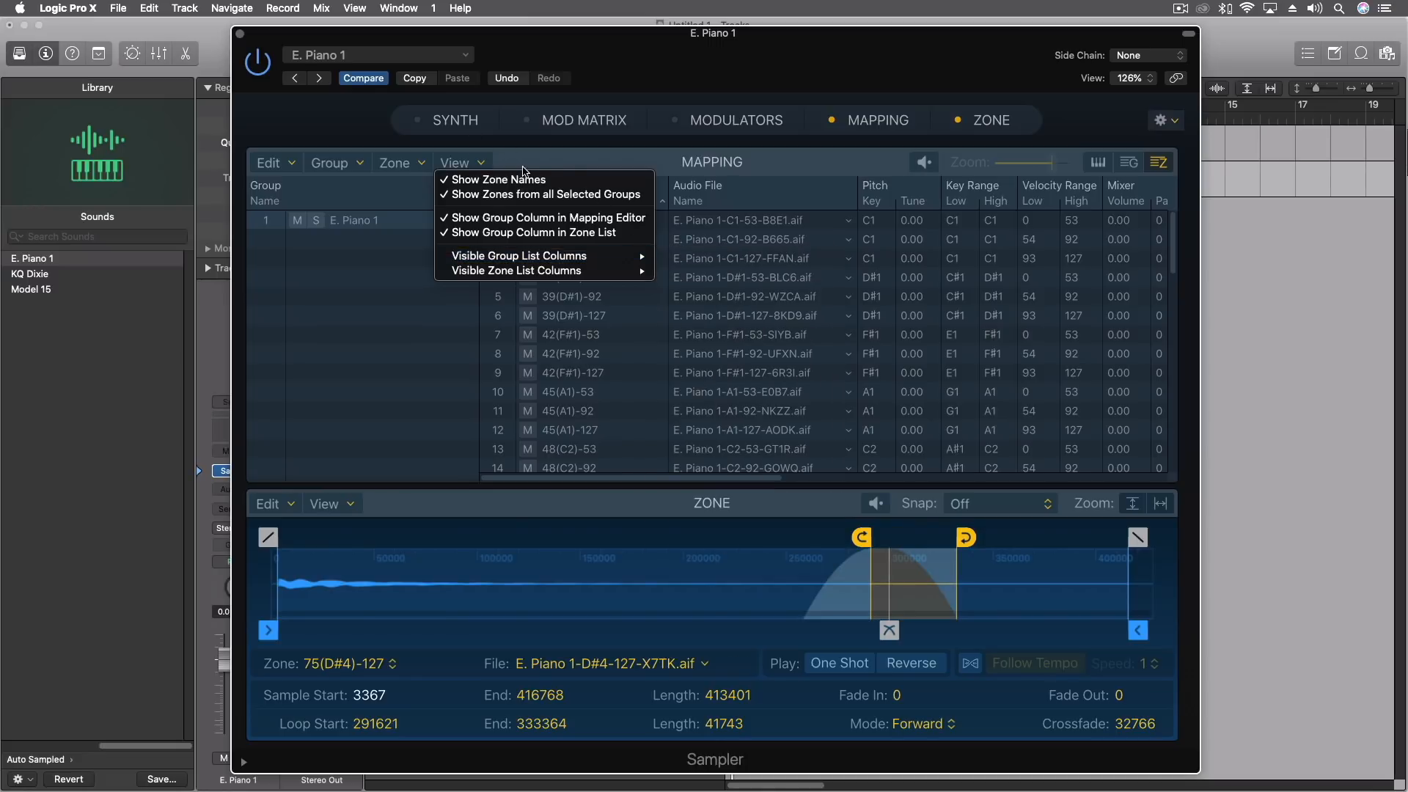
click(536, 167)
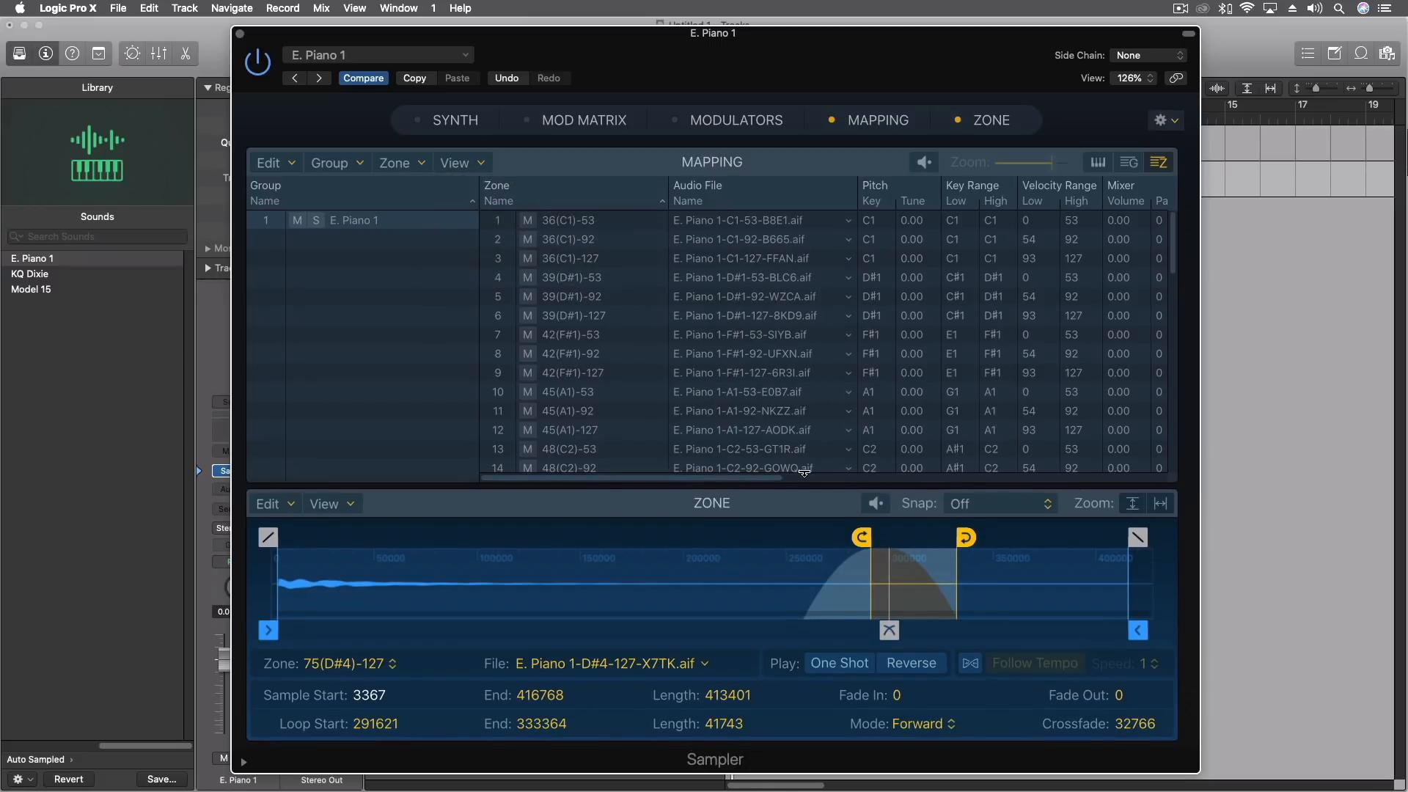
drag(732, 476, 402, 478)
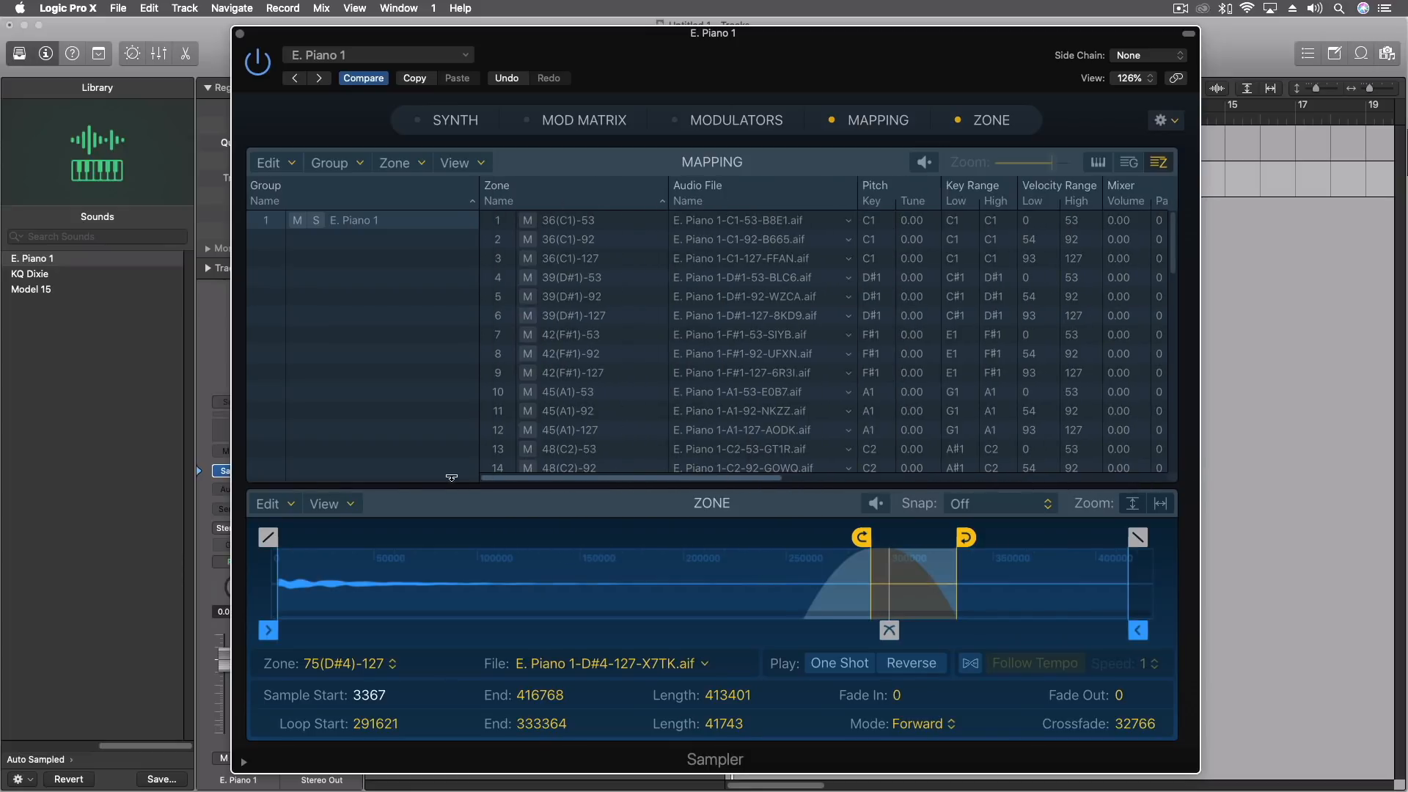
Move the Sampler window clear of the channel strips and show the Modulators pane.
drag(532, 50, 720, 53)
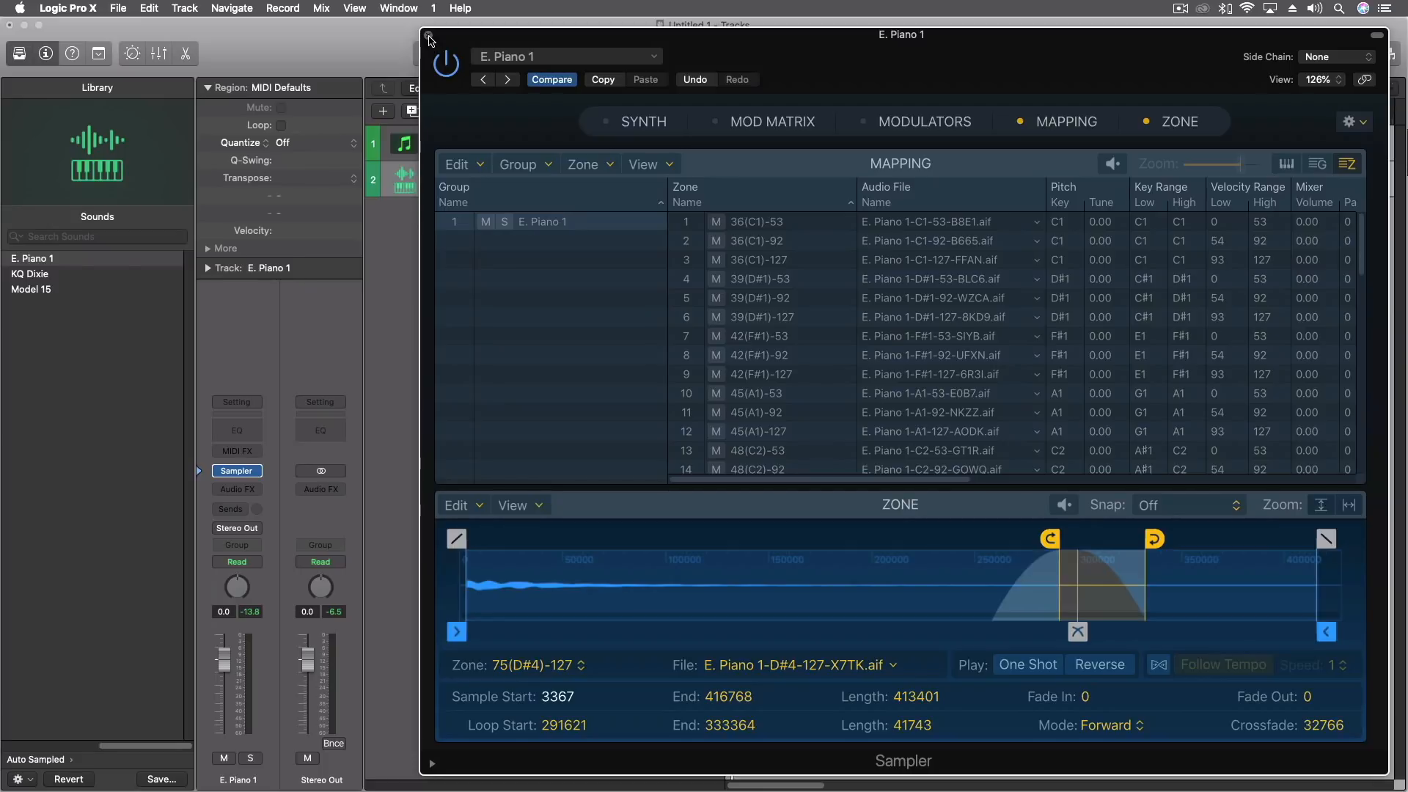
click(913, 123)
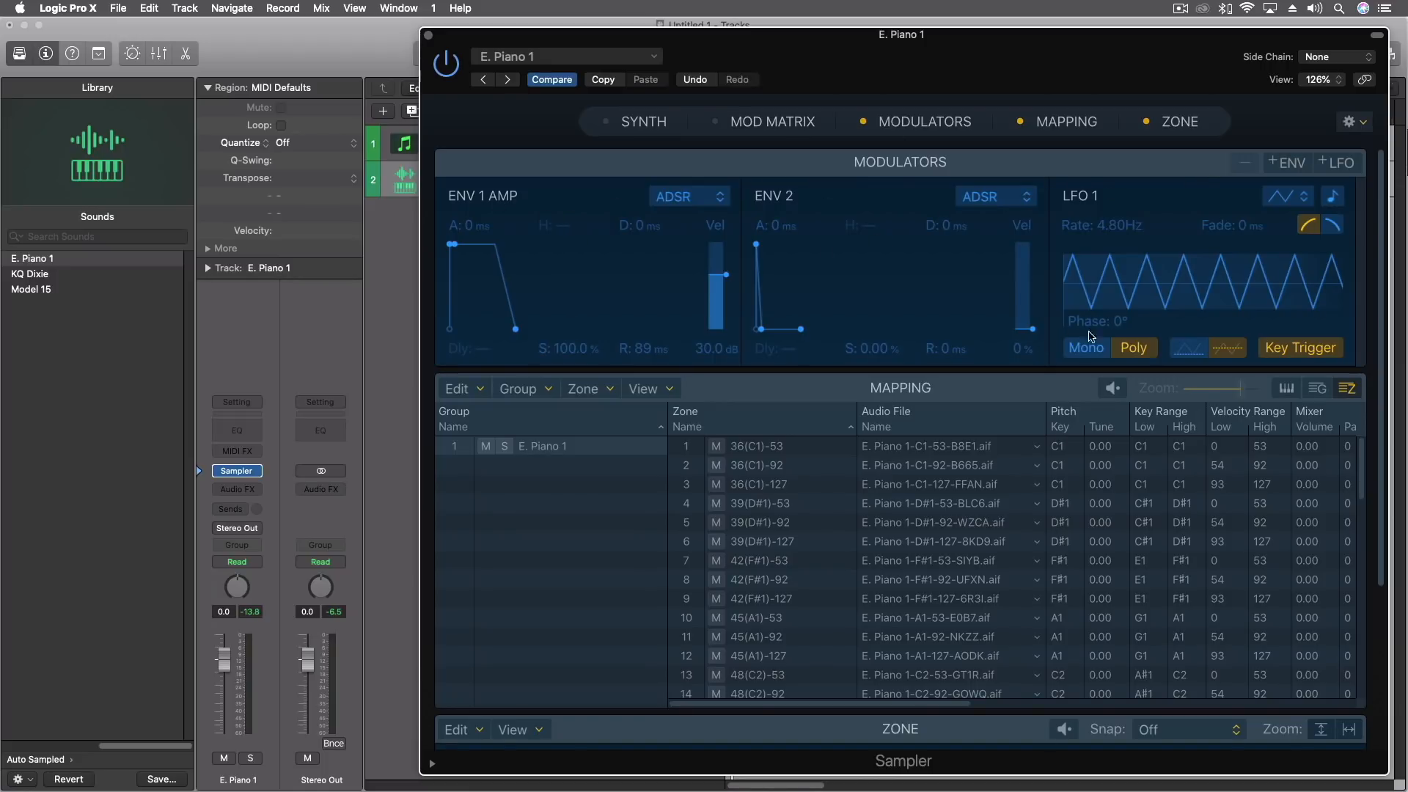
Show the Mod Matrix and add empty modulation routings until it has 14 rows.
click(737, 126)
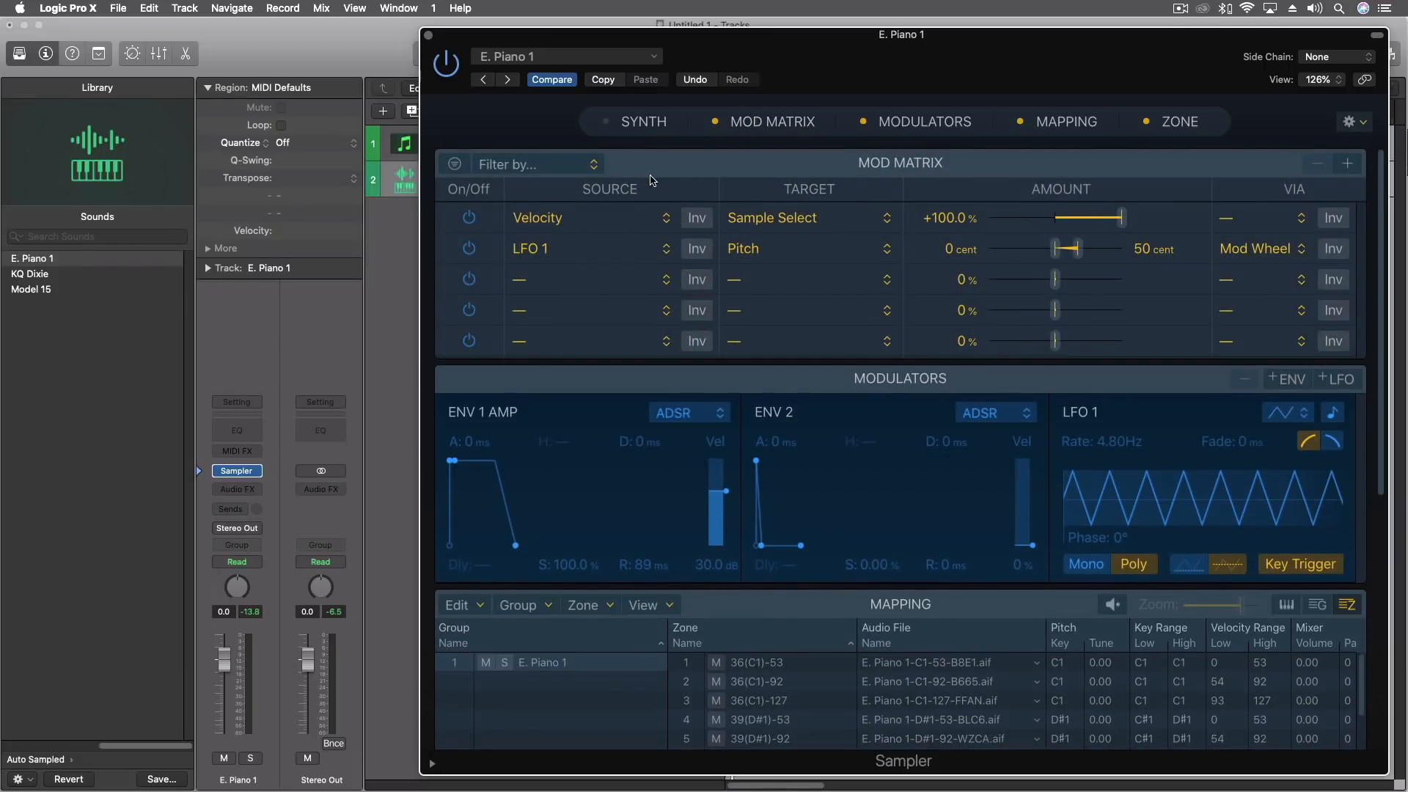
click(1348, 166)
click(1348, 165)
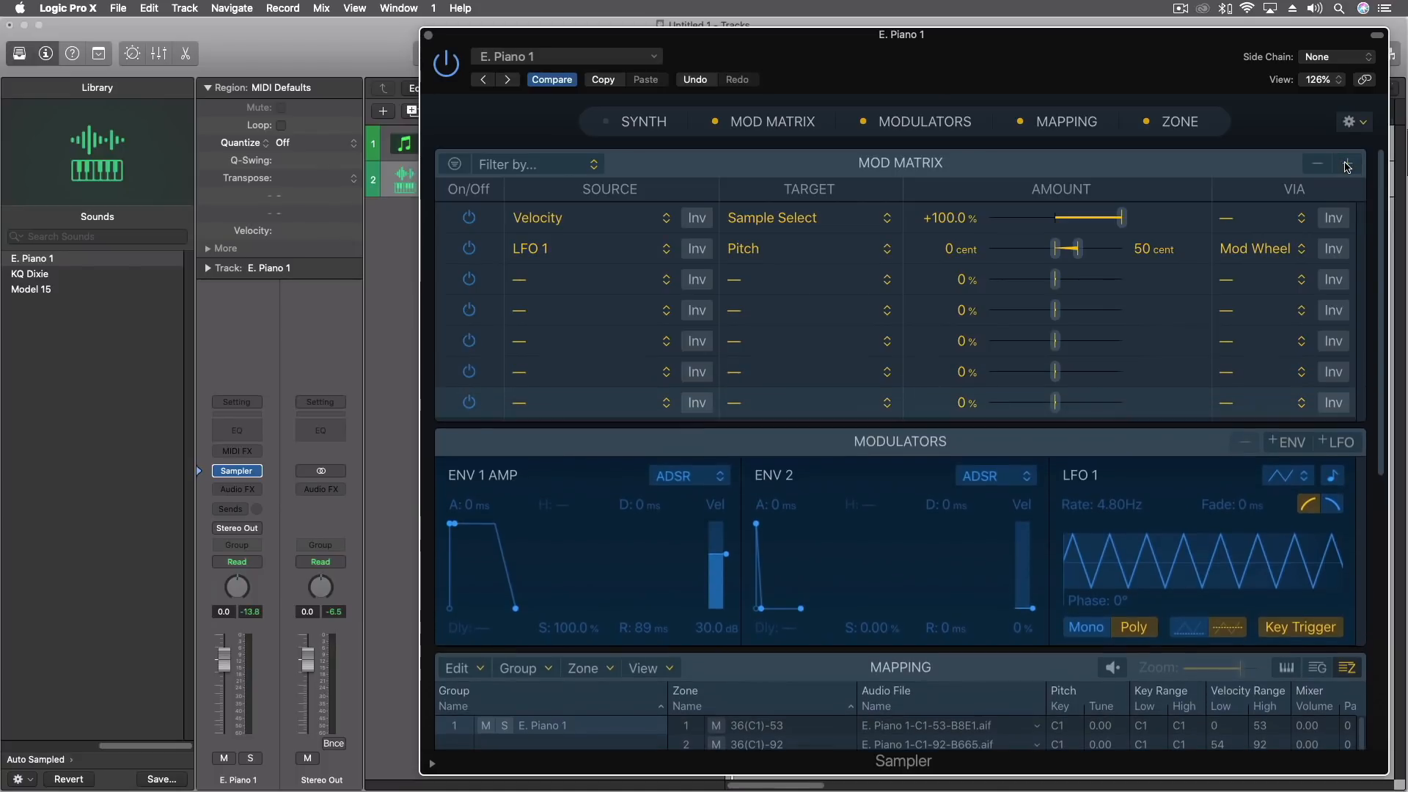
click(1348, 166)
click(1348, 166)
click(1349, 166)
click(1348, 165)
click(1348, 166)
click(1348, 166)
click(1348, 166)
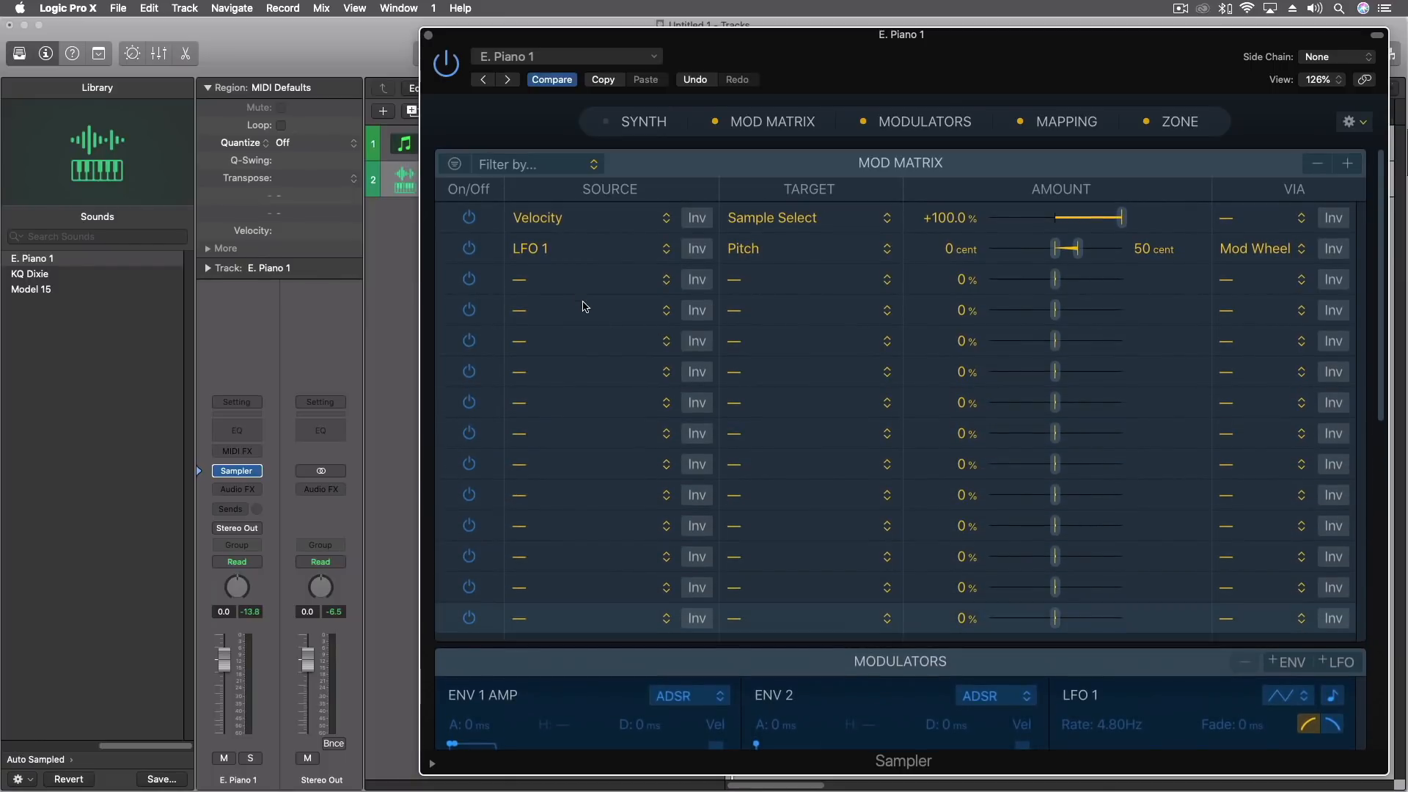
Examine the available source, target and via options for the third Mod Matrix routing without assigning any.
click(632, 284)
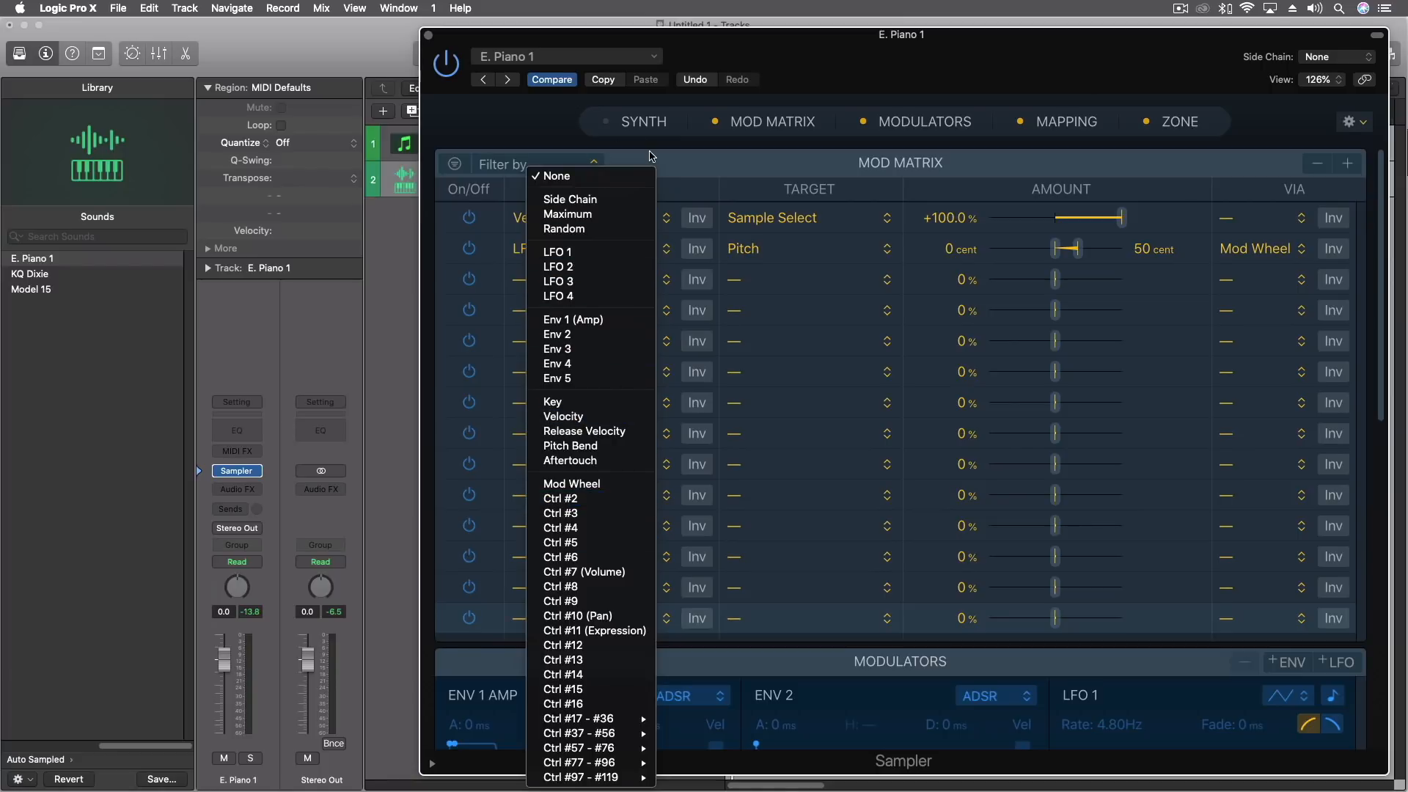
click(685, 173)
click(886, 287)
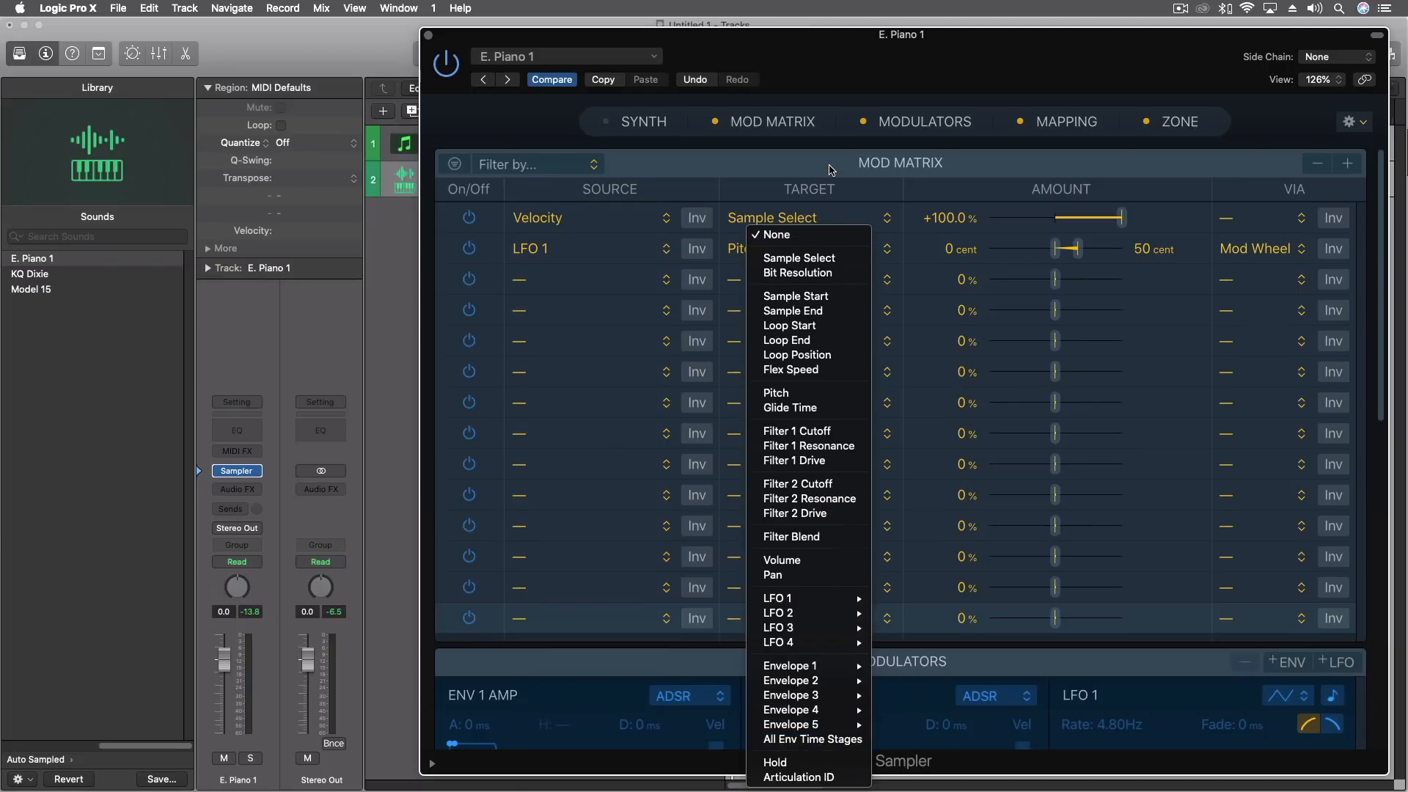
click(757, 175)
click(521, 280)
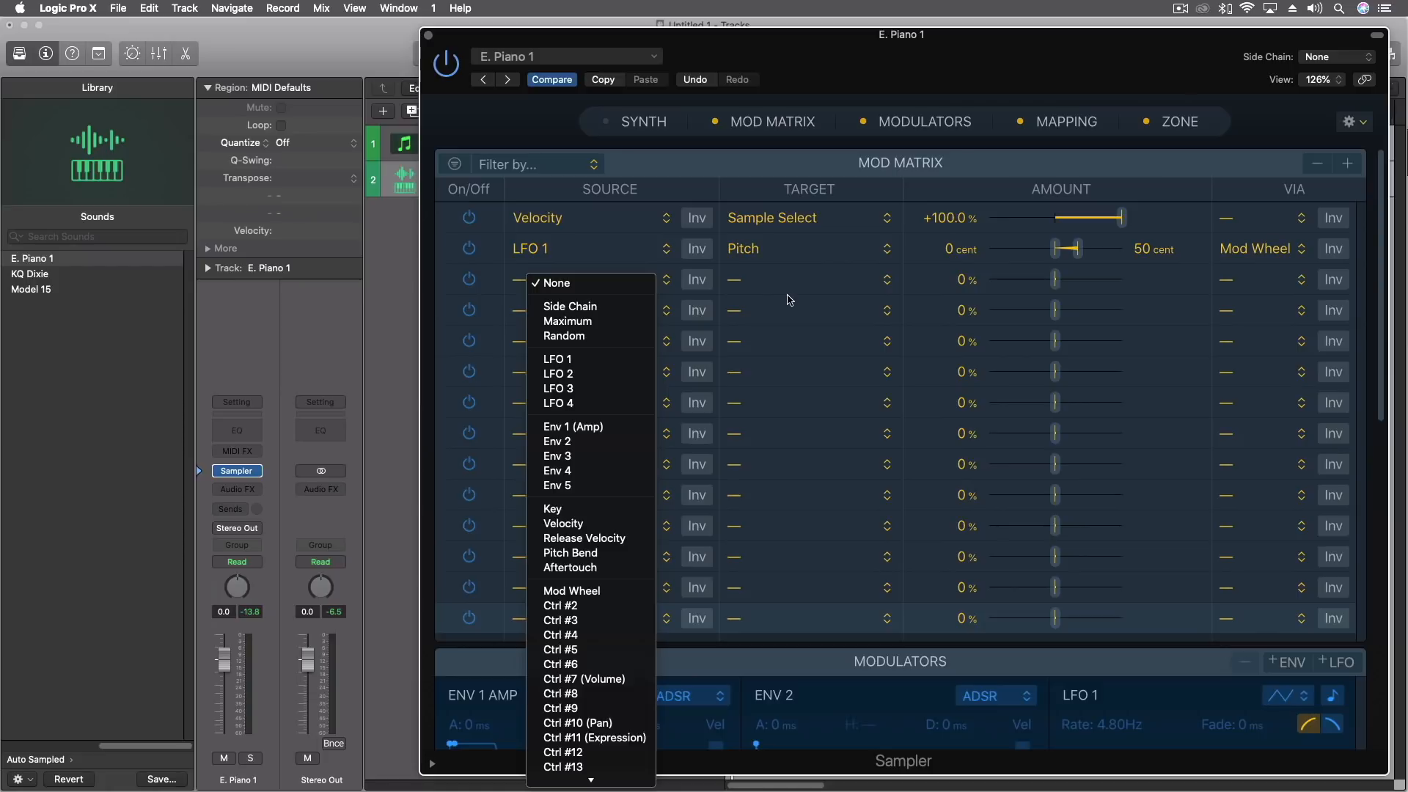
click(807, 182)
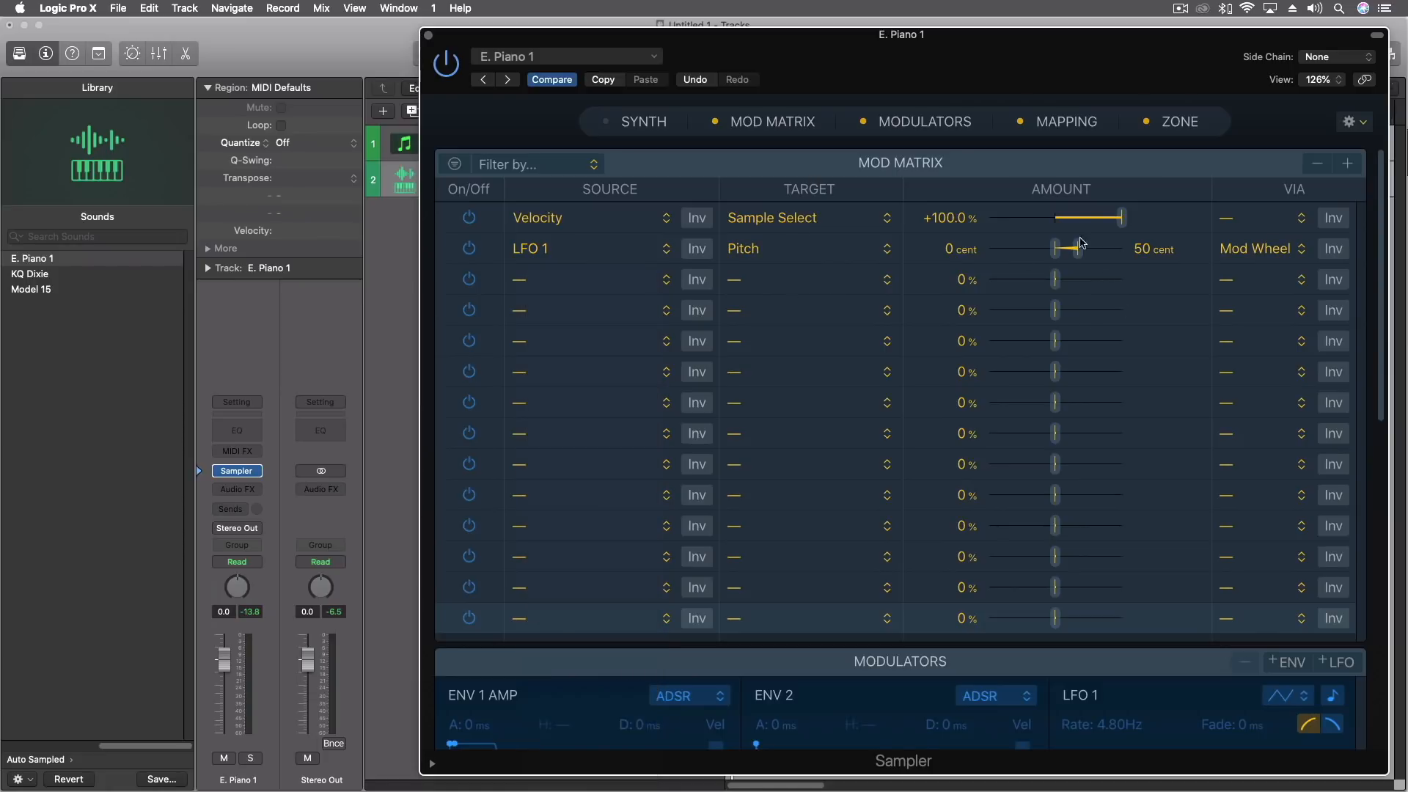
click(1295, 283)
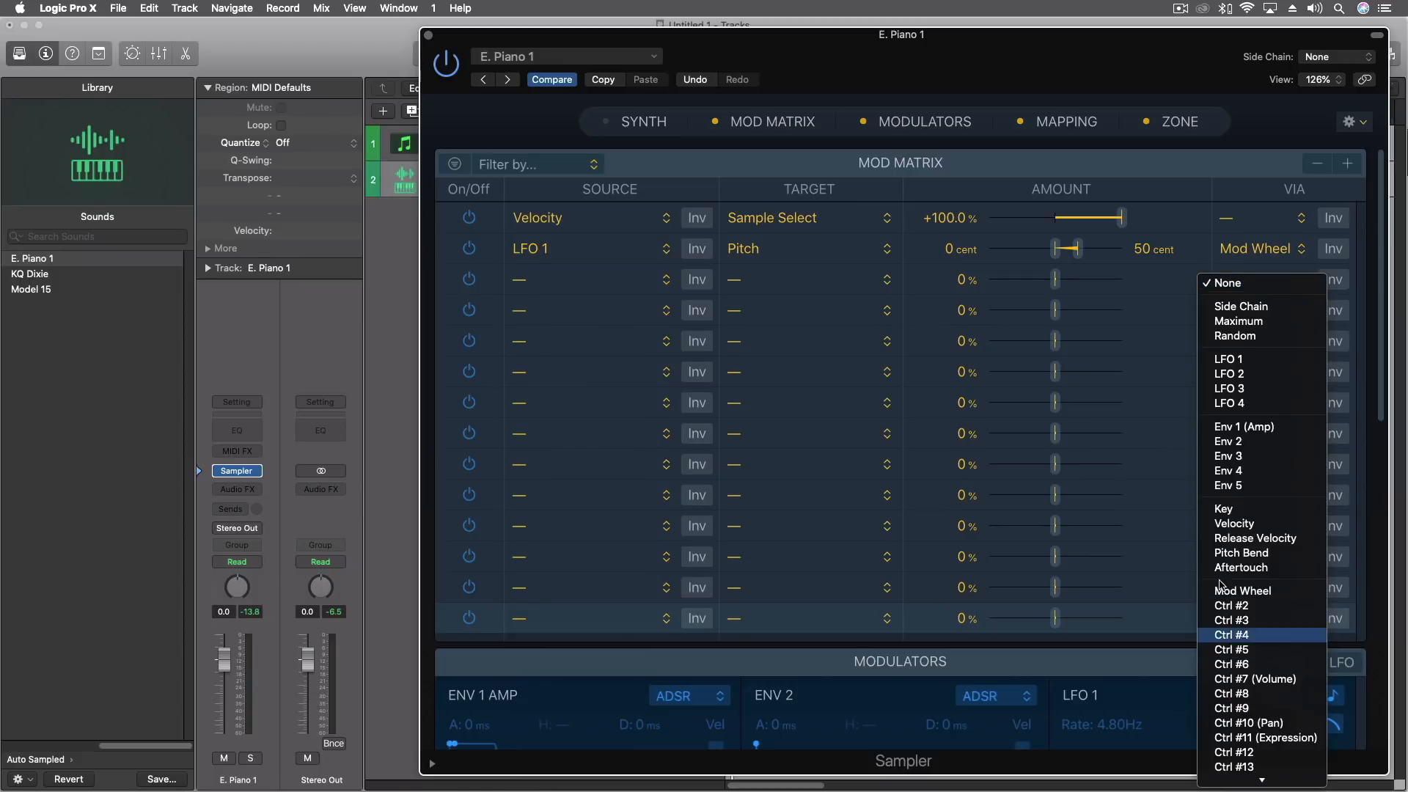
click(1238, 174)
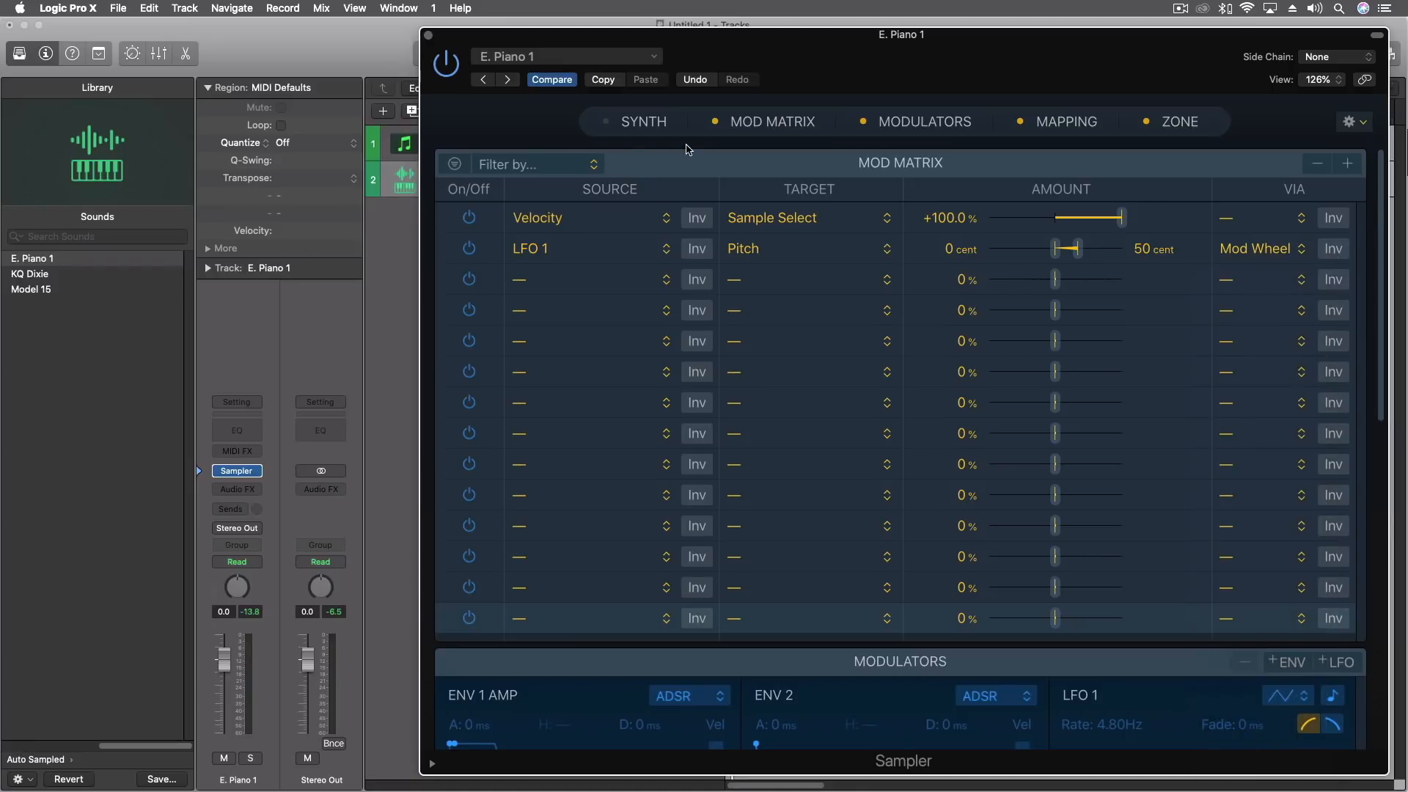
Show the Synth pane with its additional details and look over all of the Sampler's panes.
click(643, 123)
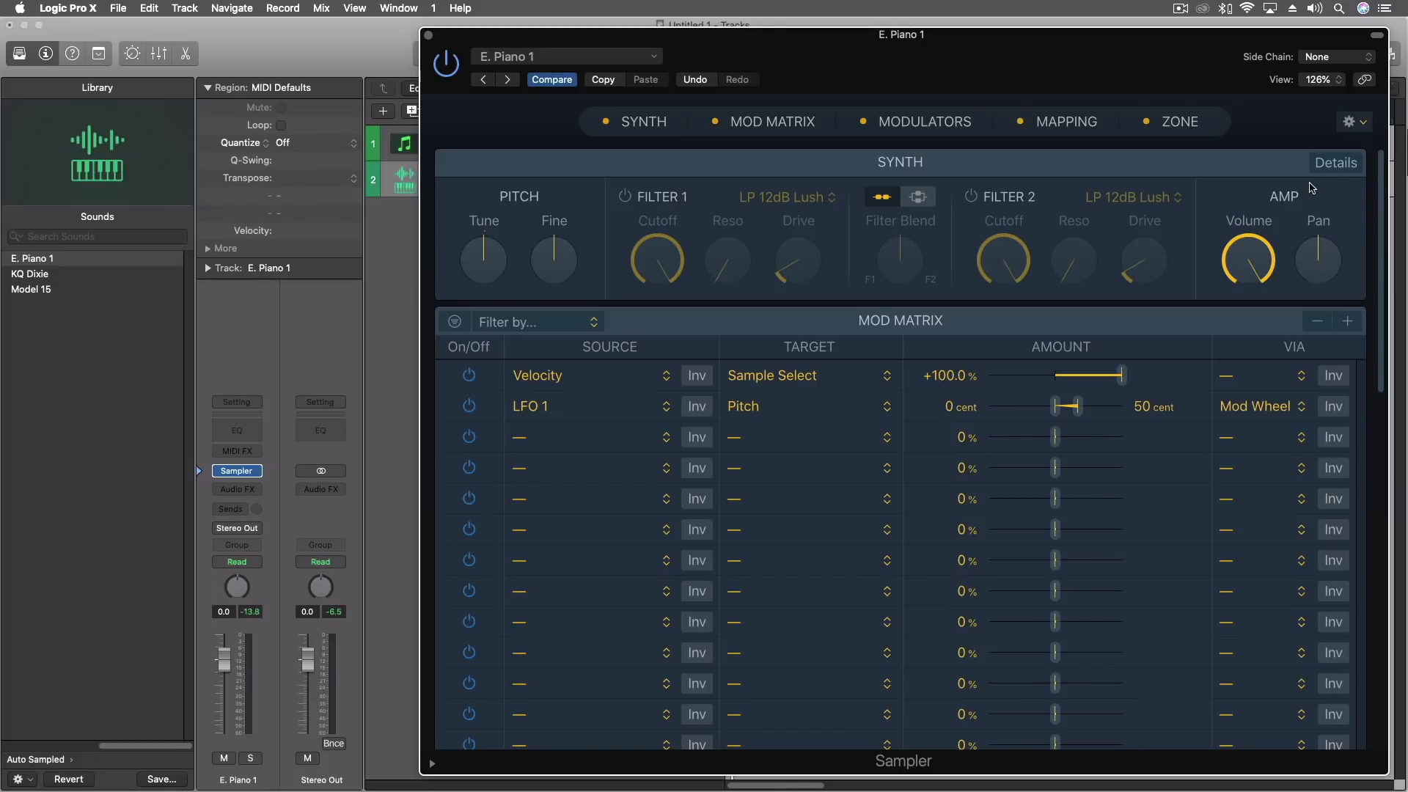
click(1344, 167)
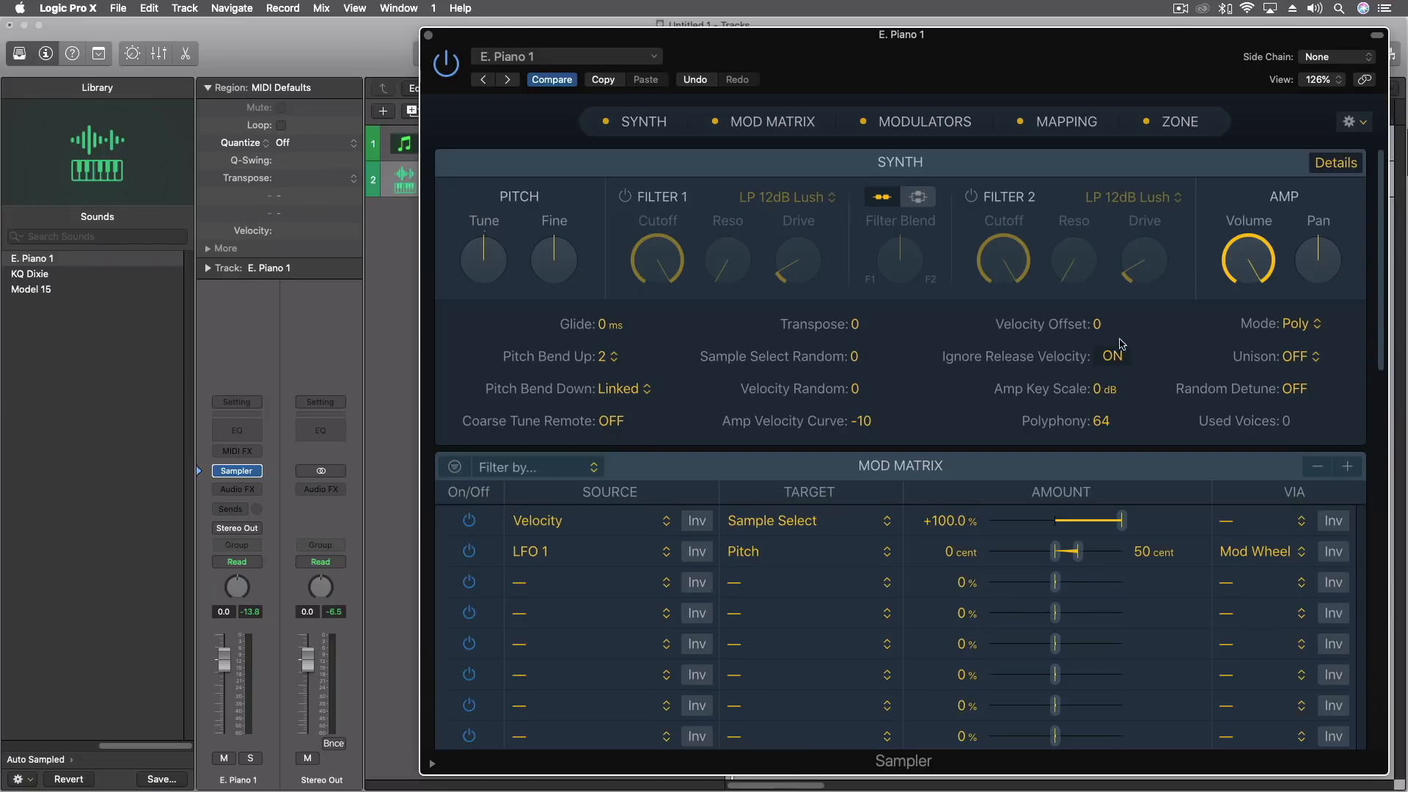
scroll(1156, 381, down, 5)
scroll(1159, 371, down, 20)
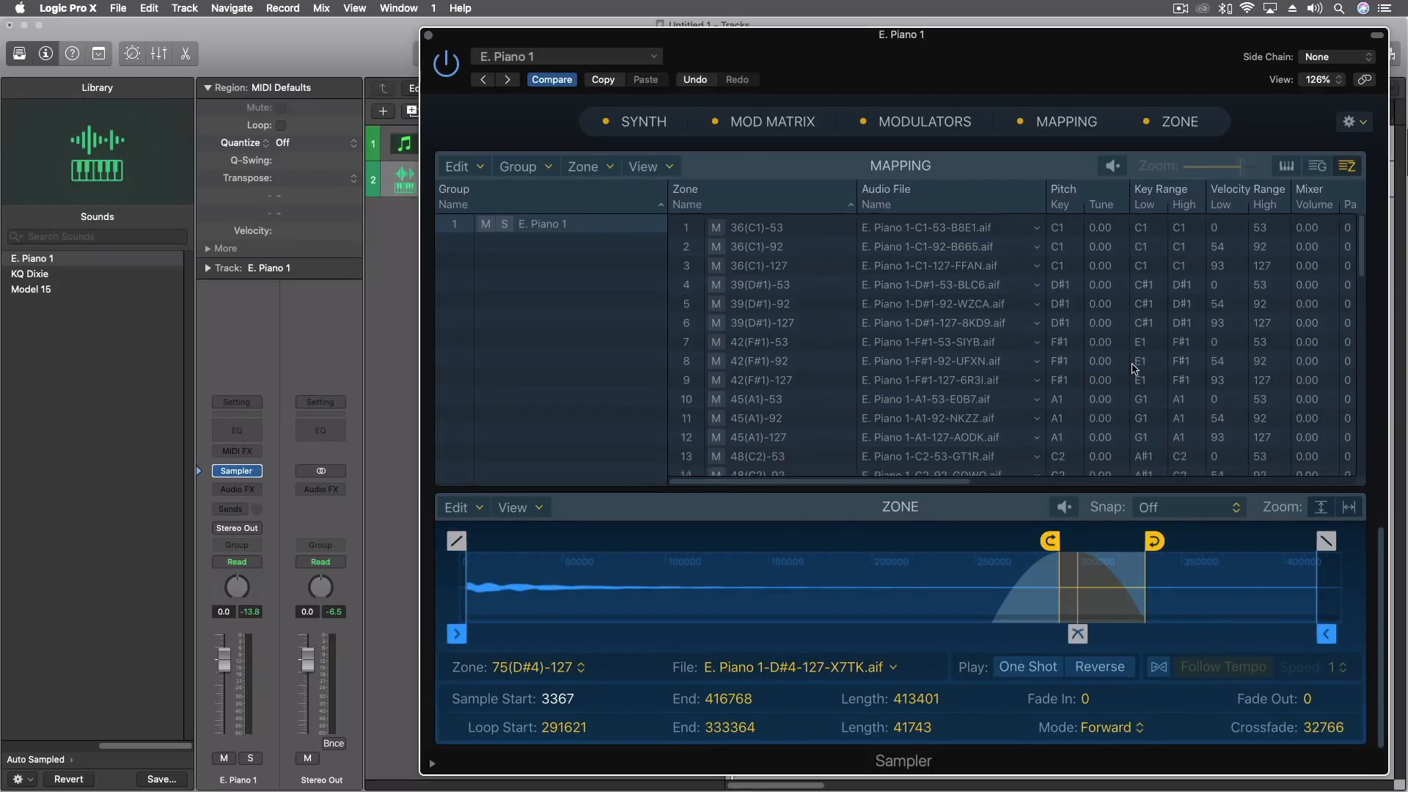
scroll(574, 272, up, 20)
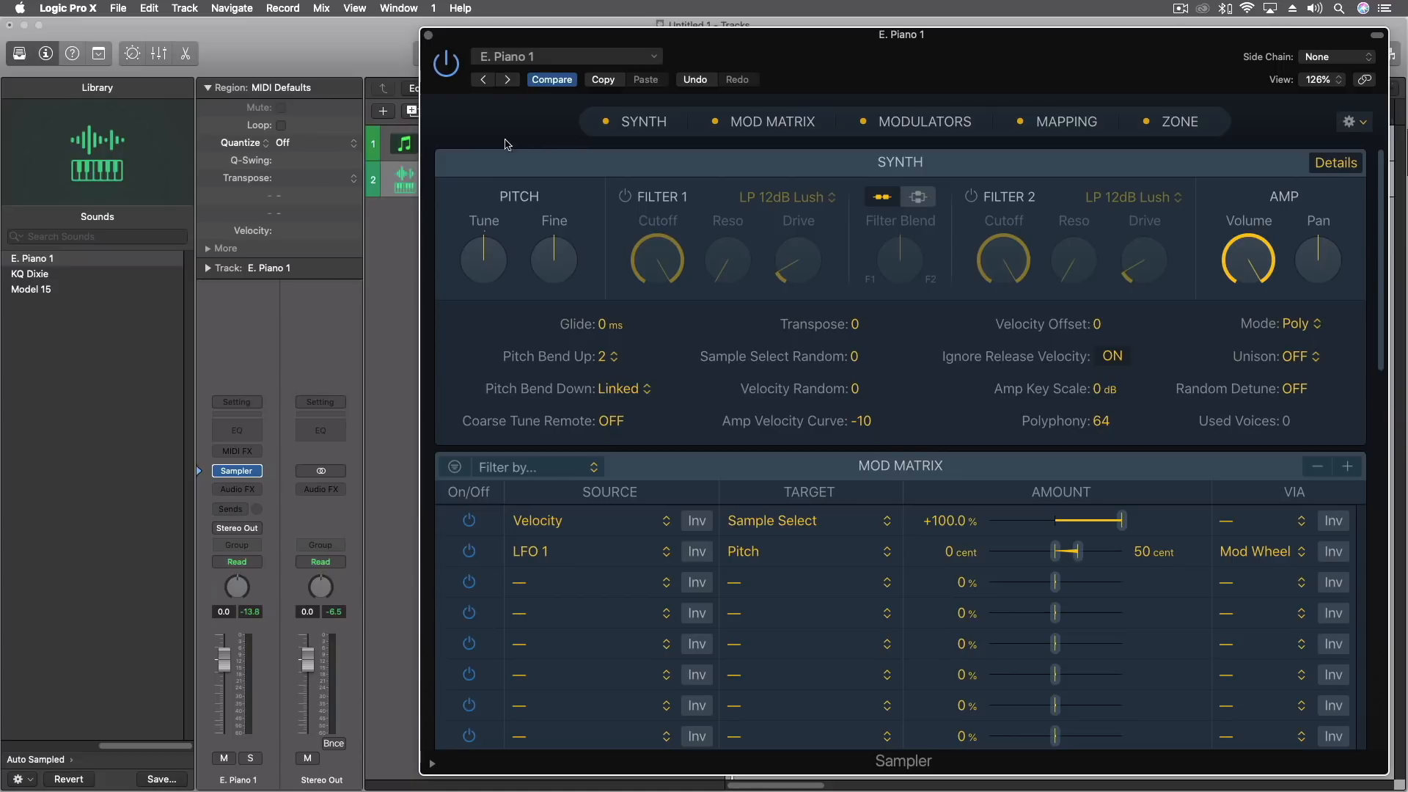
Insert the Scripter MIDI effect on the E. Piano 1 channel strip and reposition its window.
click(231, 451)
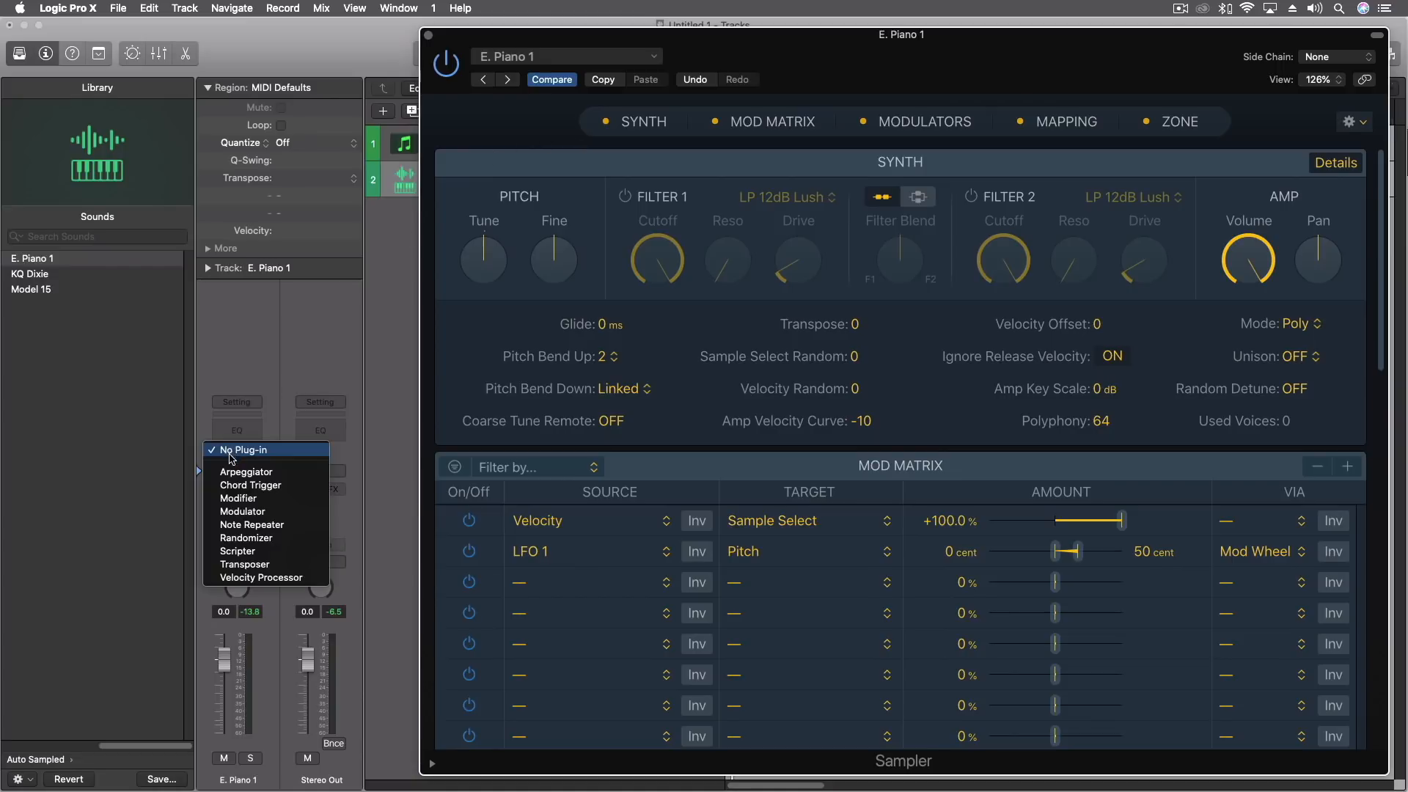
click(242, 551)
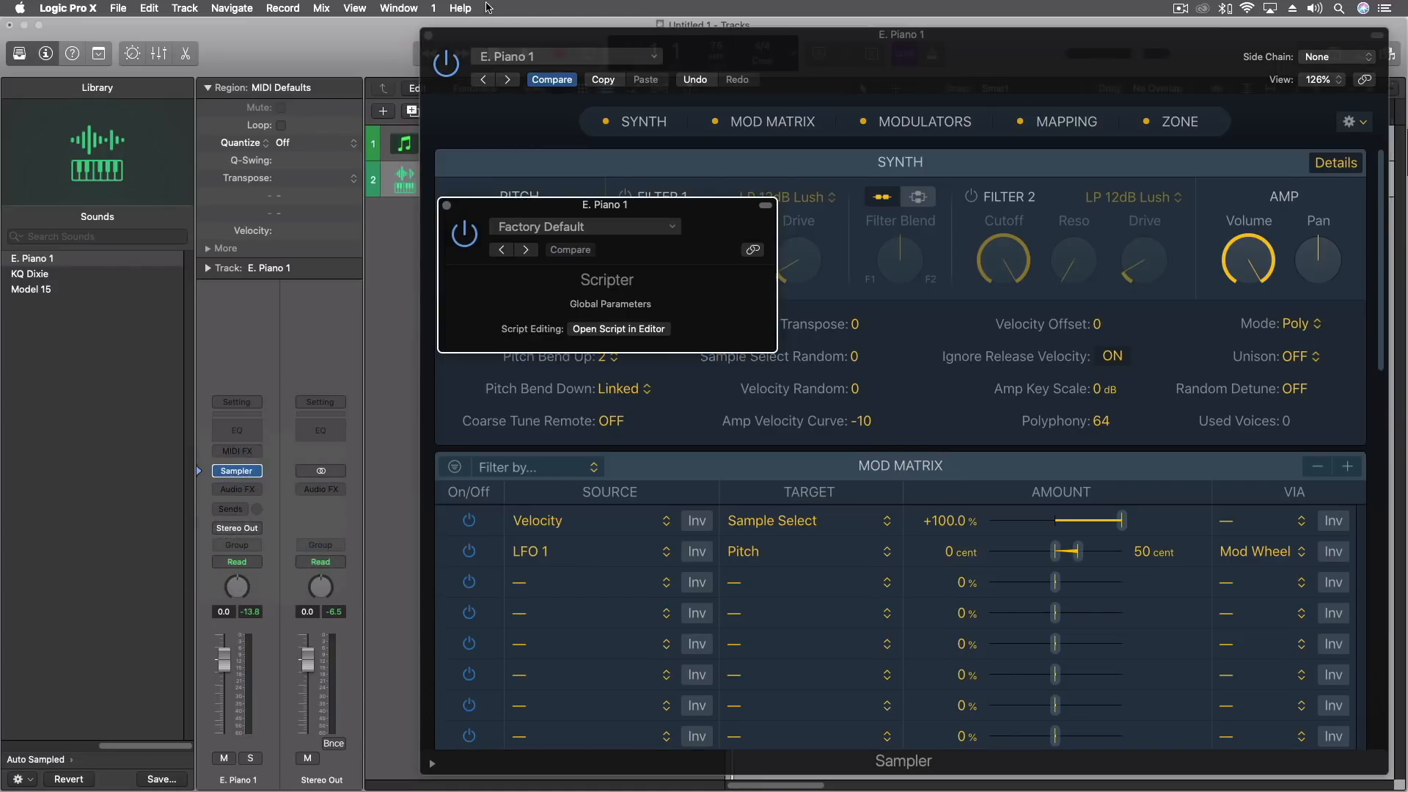
drag(697, 207, 714, 189)
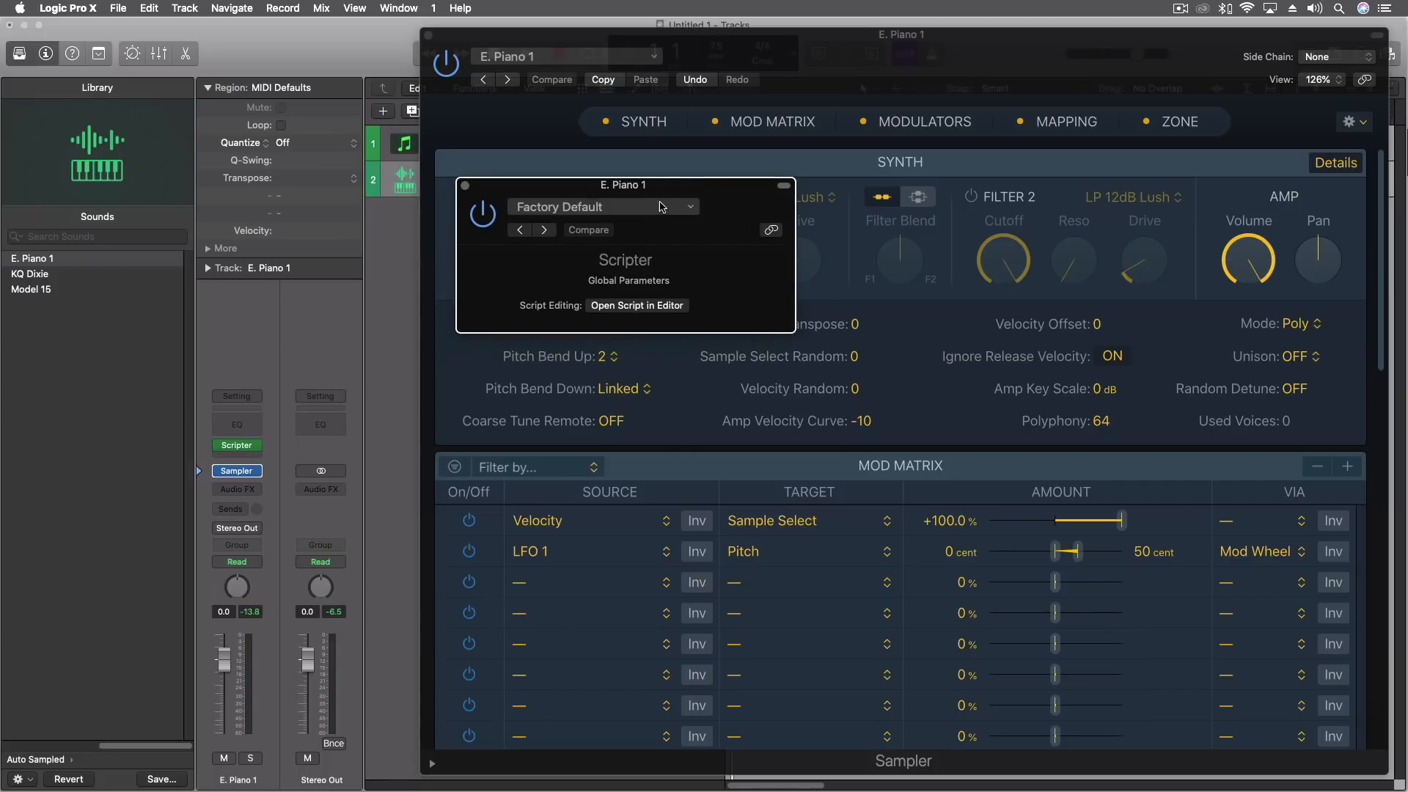
Look over Scripter's preset scripts without loading one, and close both the Scripter and Sampler windows.
click(603, 208)
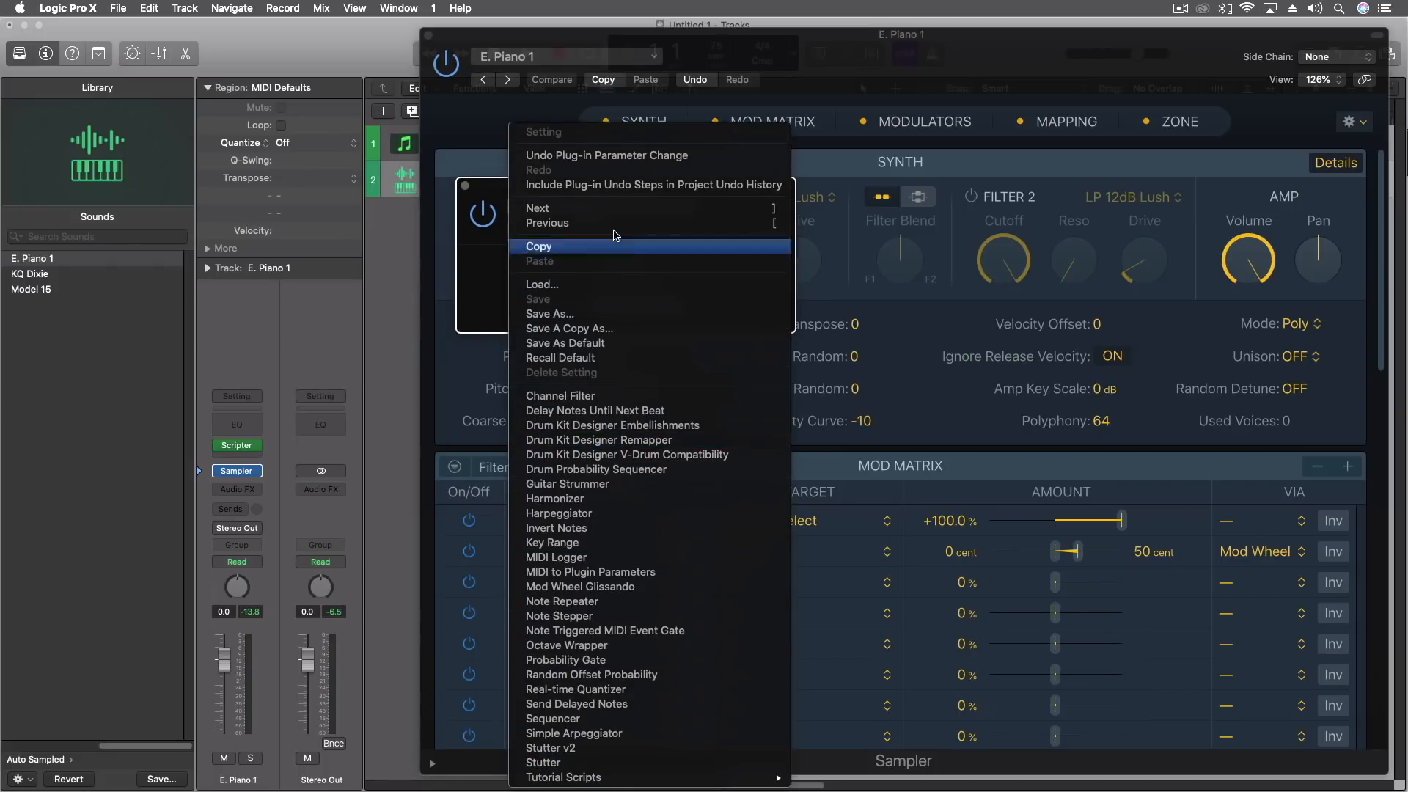
click(485, 158)
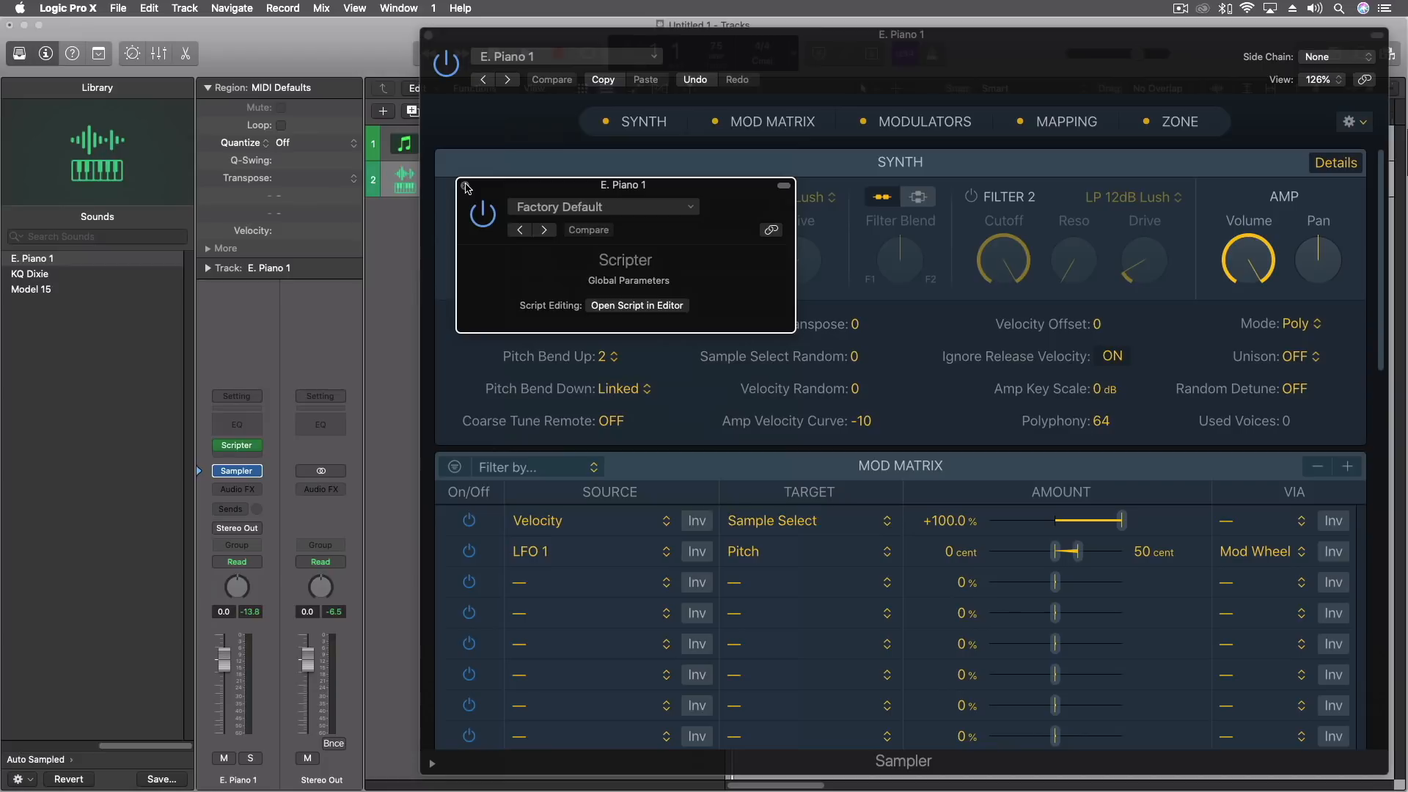
click(465, 185)
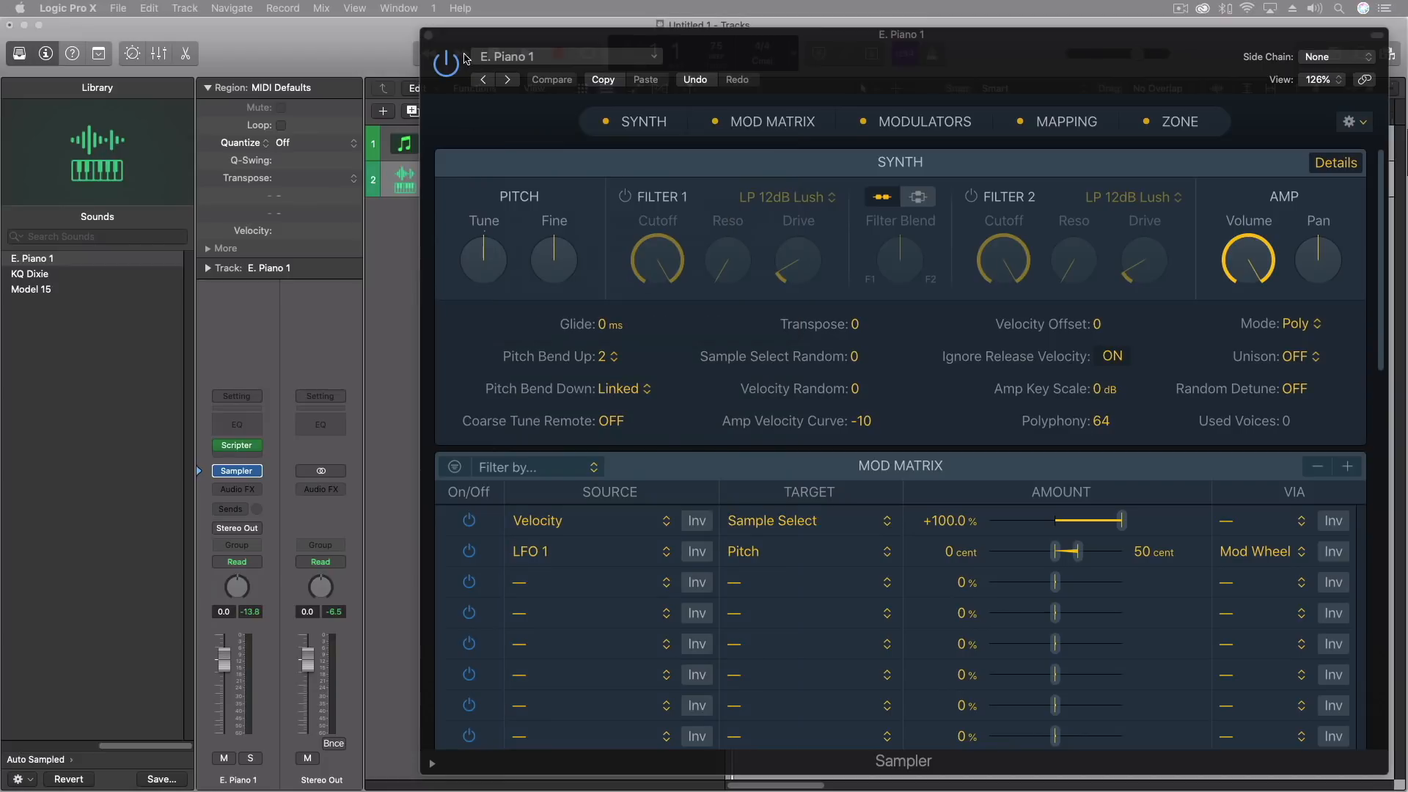
click(429, 36)
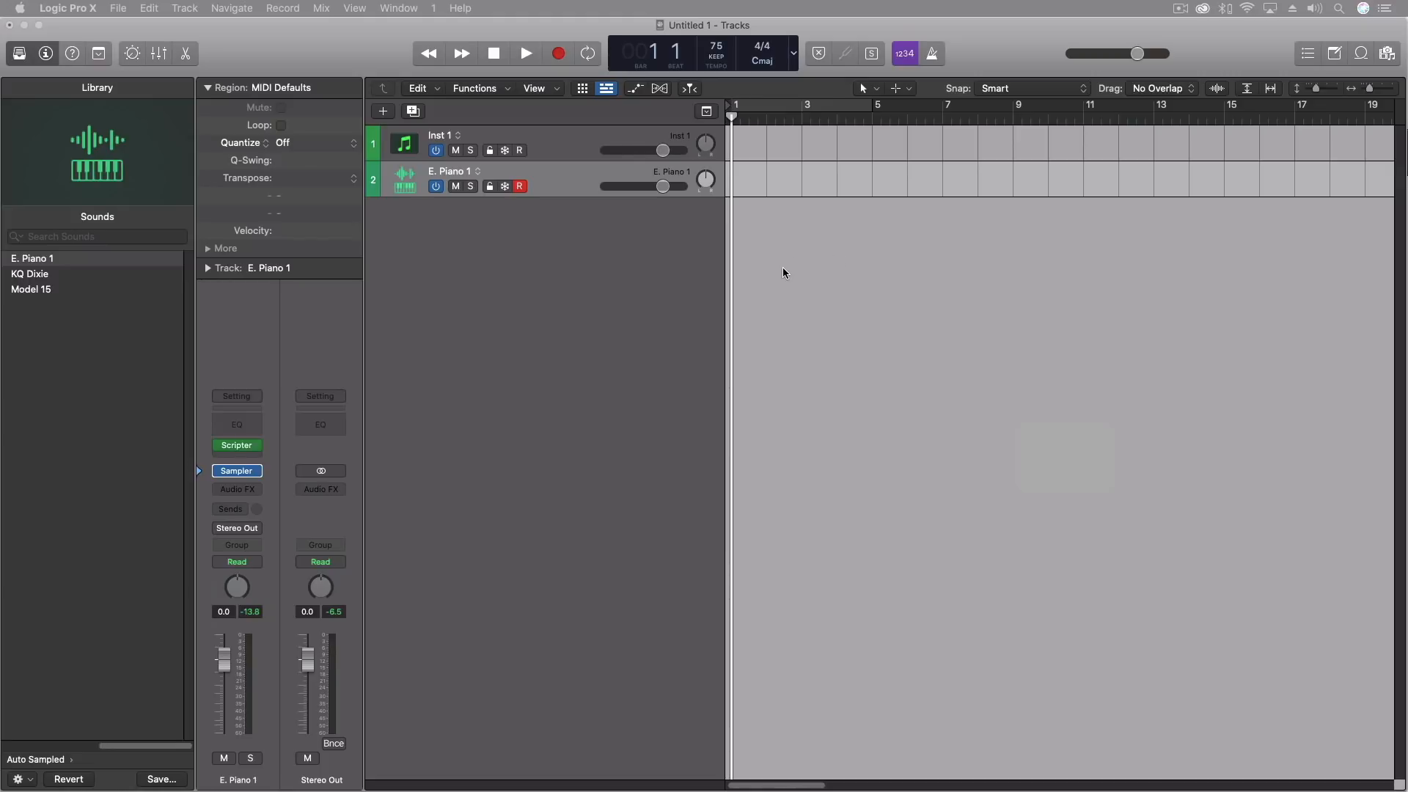
click(1228, 301)
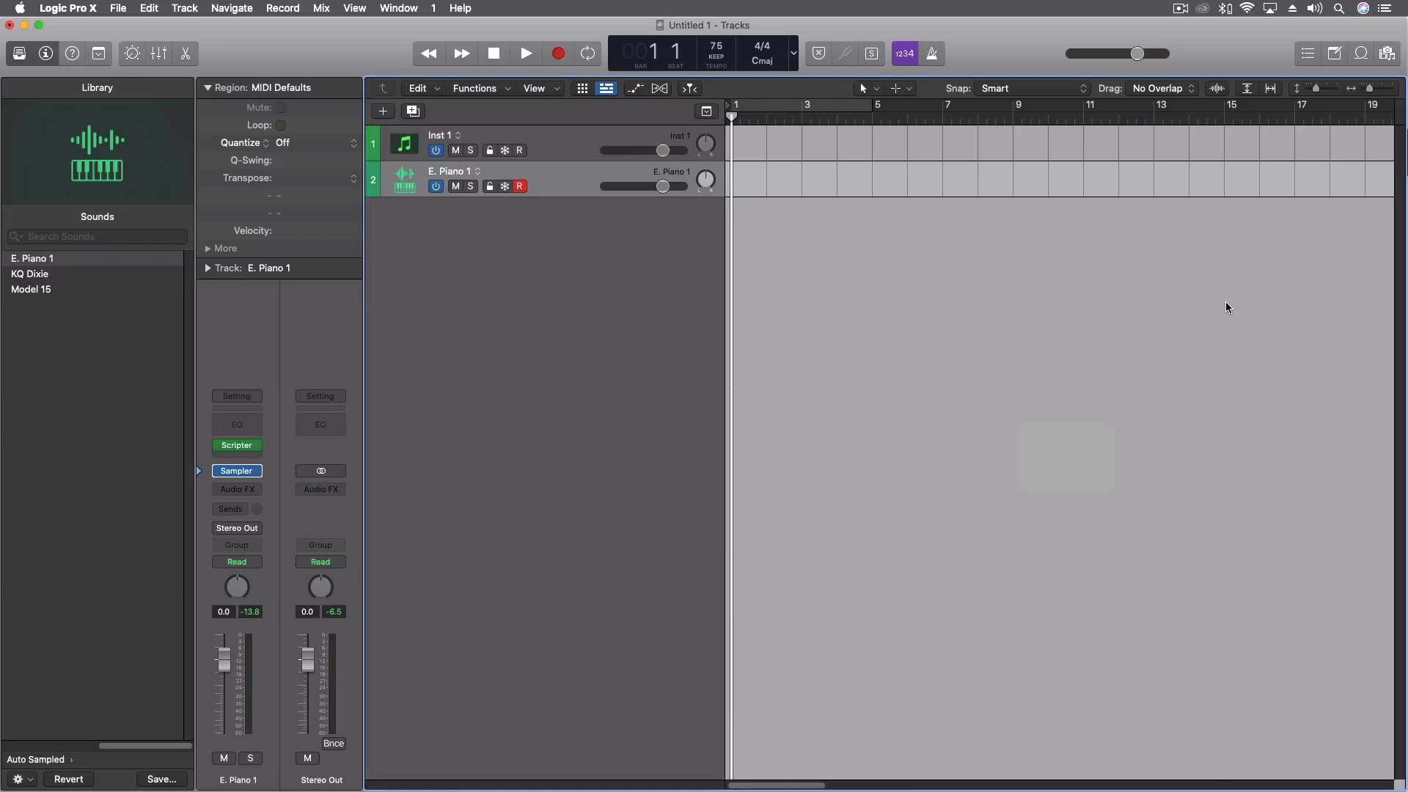
Open the loop browser and browse the unfiltered loop list down to the Abstract Atmosphere loops.
key(o)
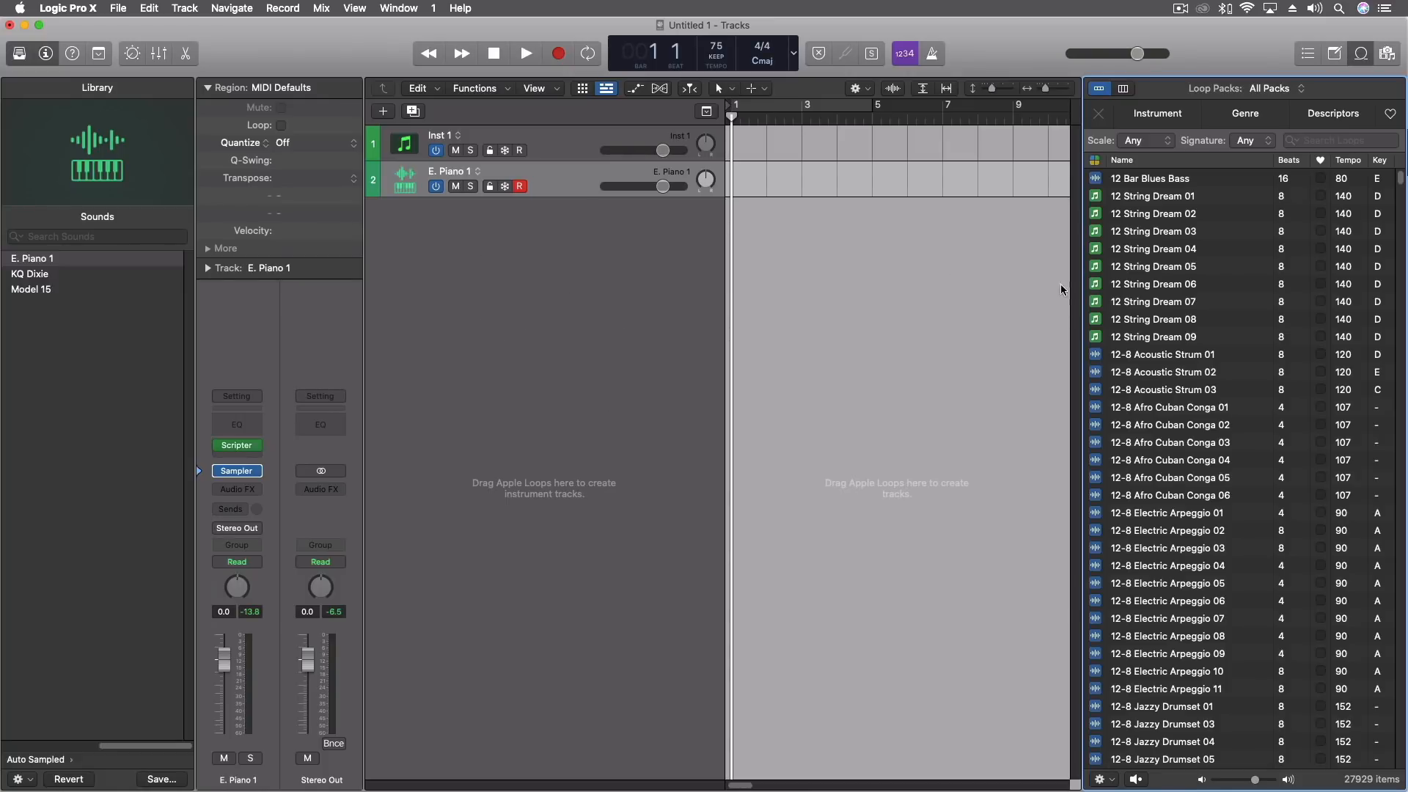
scroll(1141, 339, down, 1)
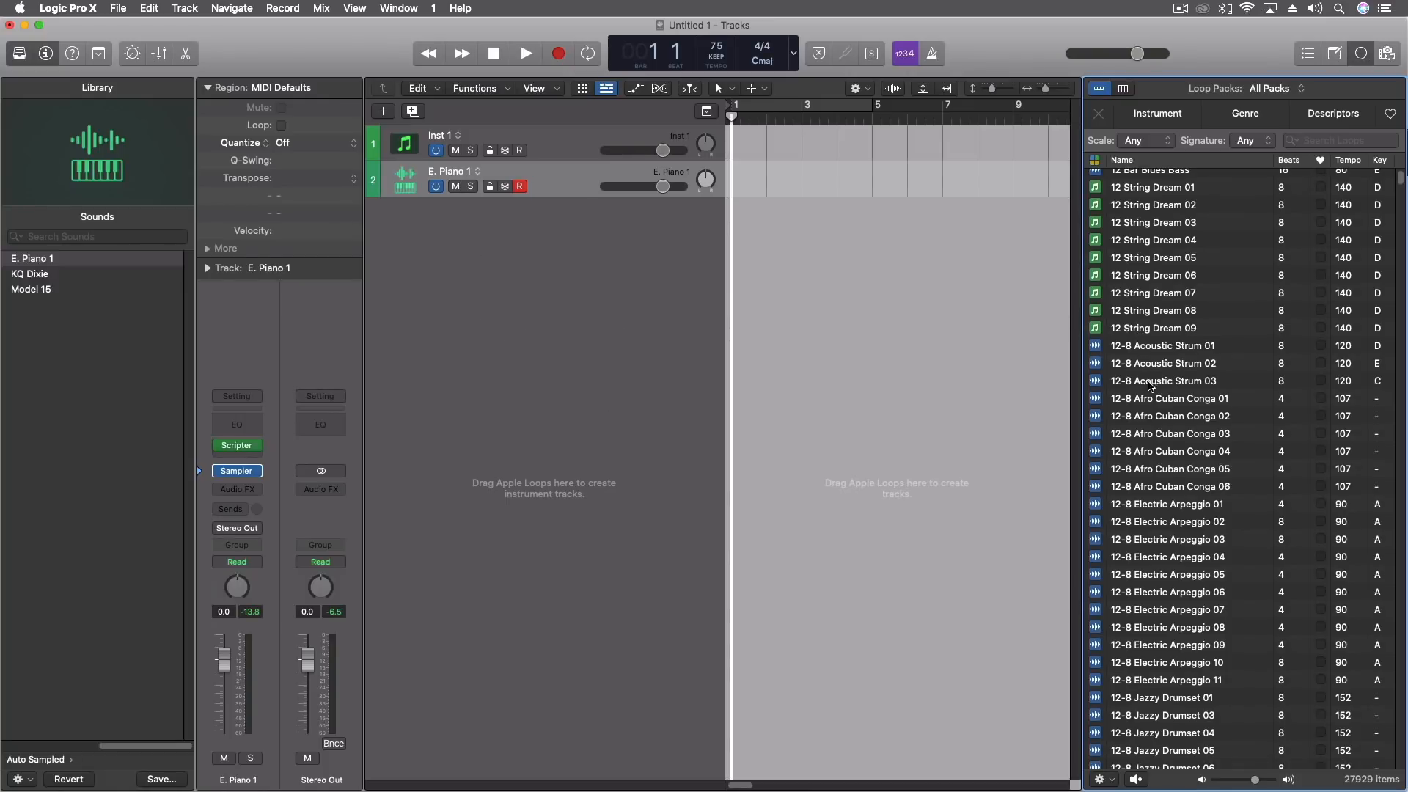
scroll(1151, 387, down, 20)
scroll(1149, 391, down, 20)
scroll(1141, 391, down, 15)
scroll(1142, 394, down, 20)
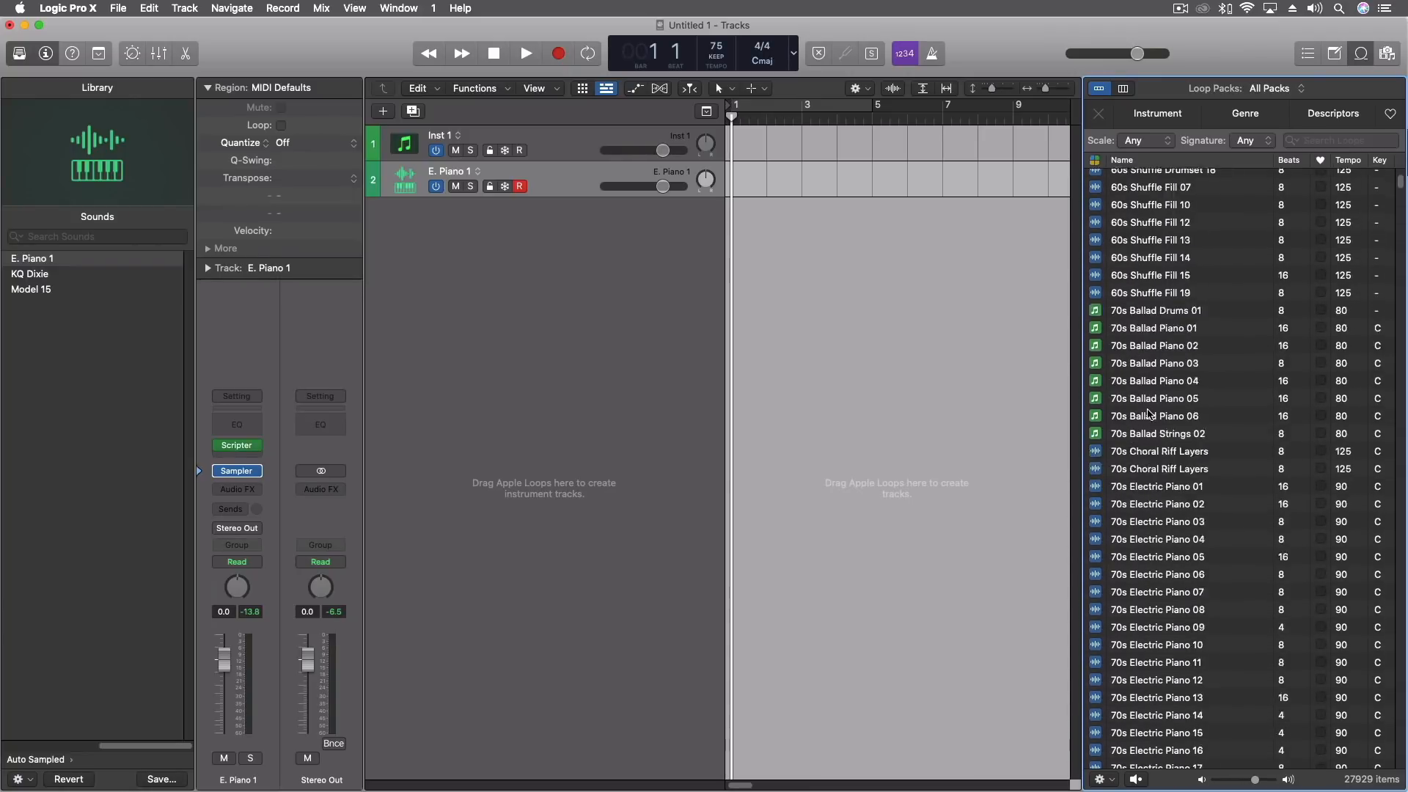
scroll(1145, 401, down, 20)
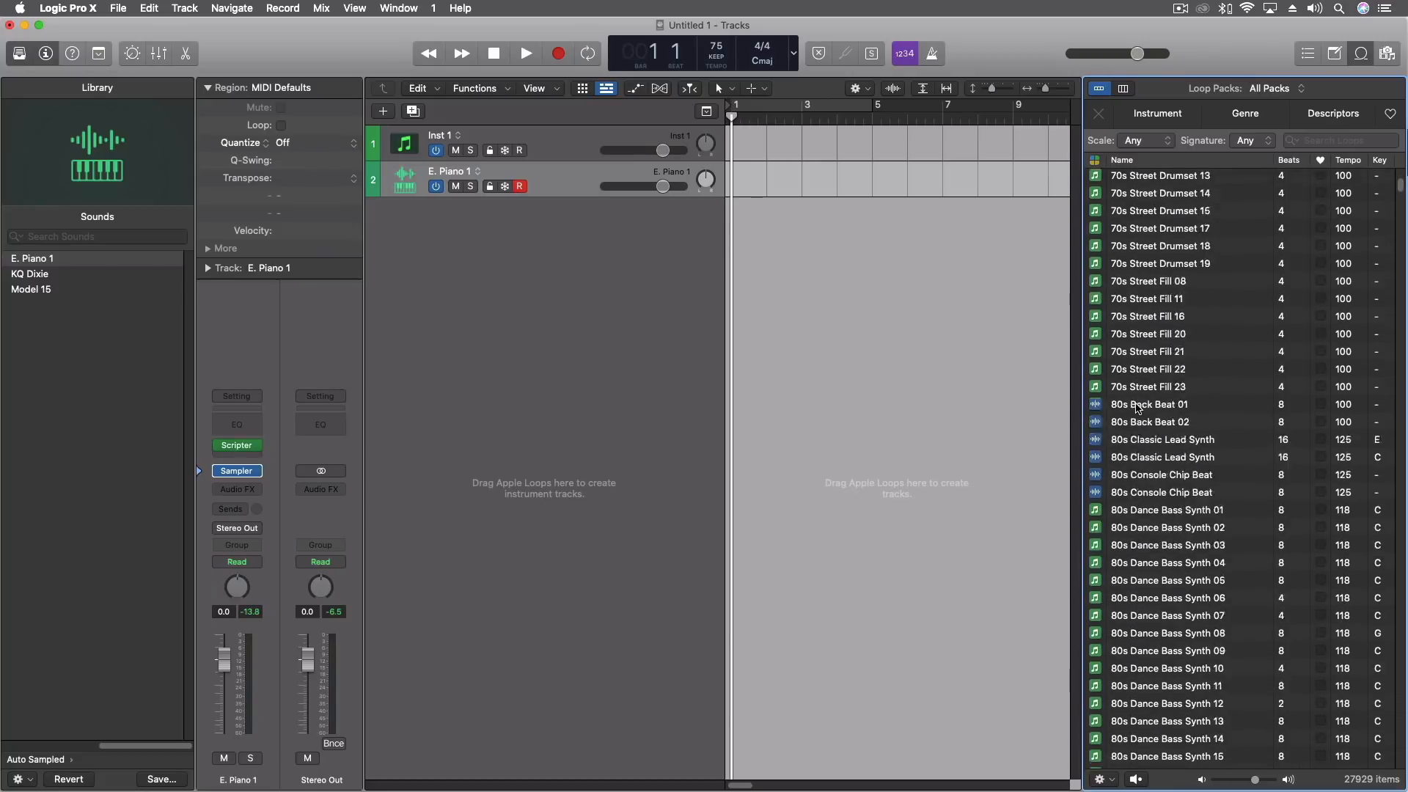
scroll(1136, 411, down, 6)
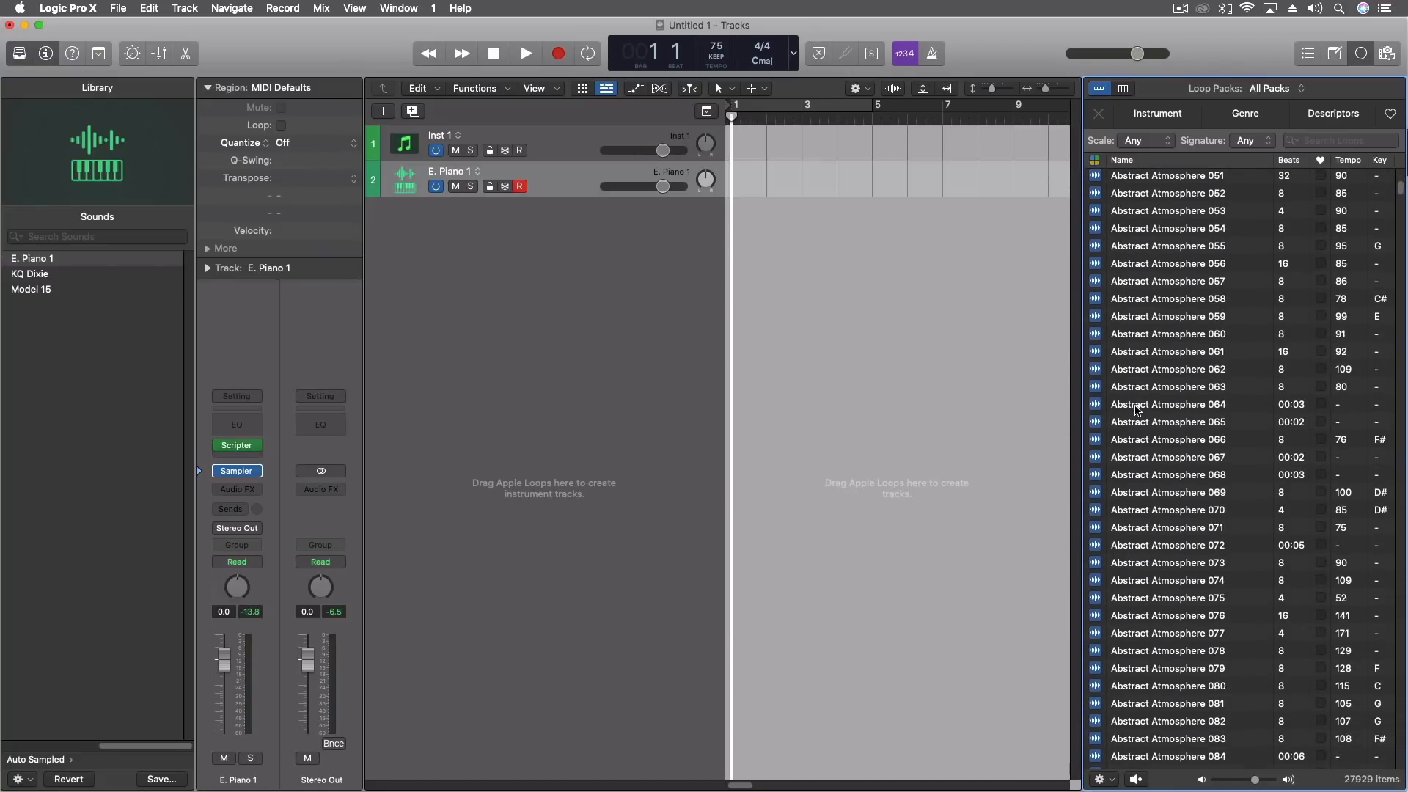
Audition the Abstract Atmosphere loops 064, 065, 067 and 069.
click(1137, 410)
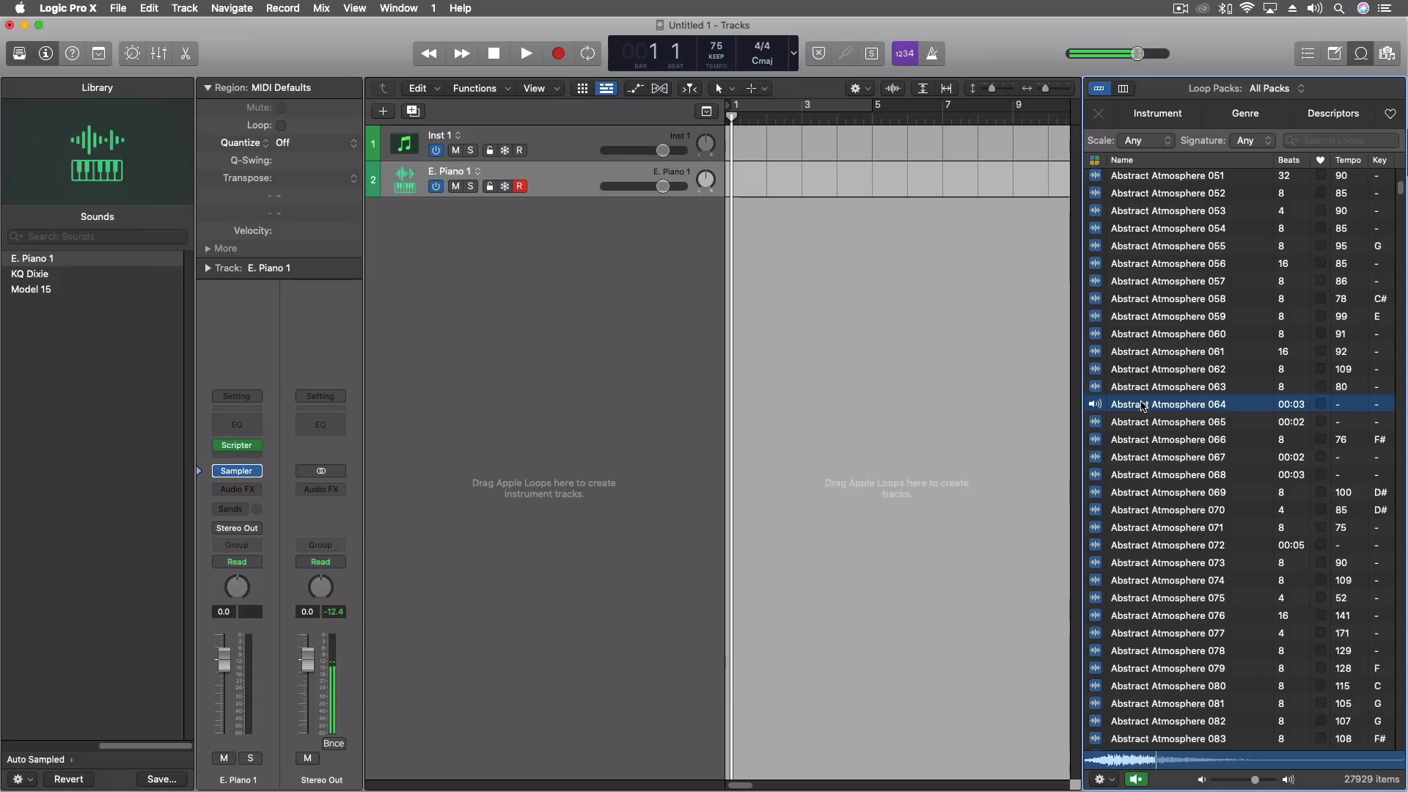
click(1137, 424)
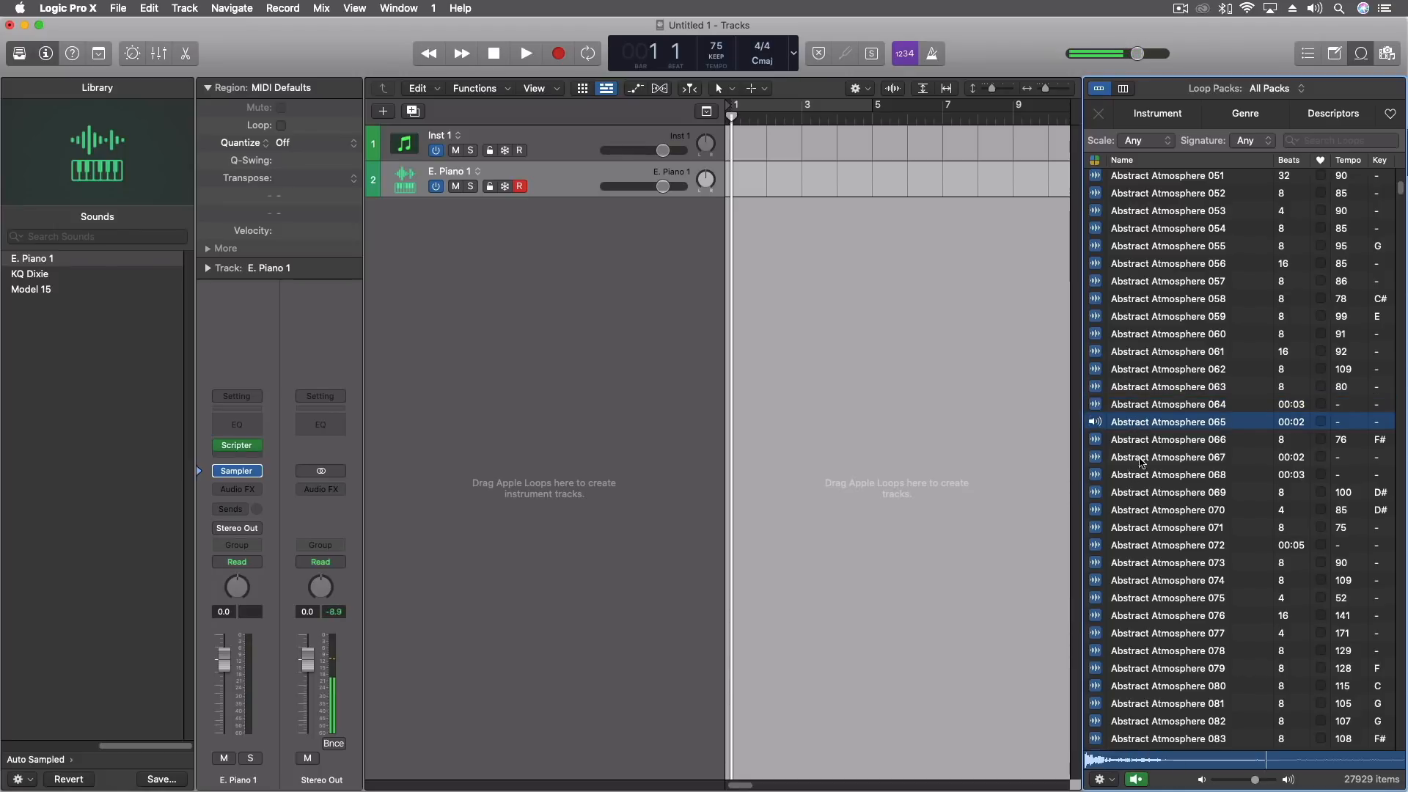
click(1140, 460)
click(1141, 492)
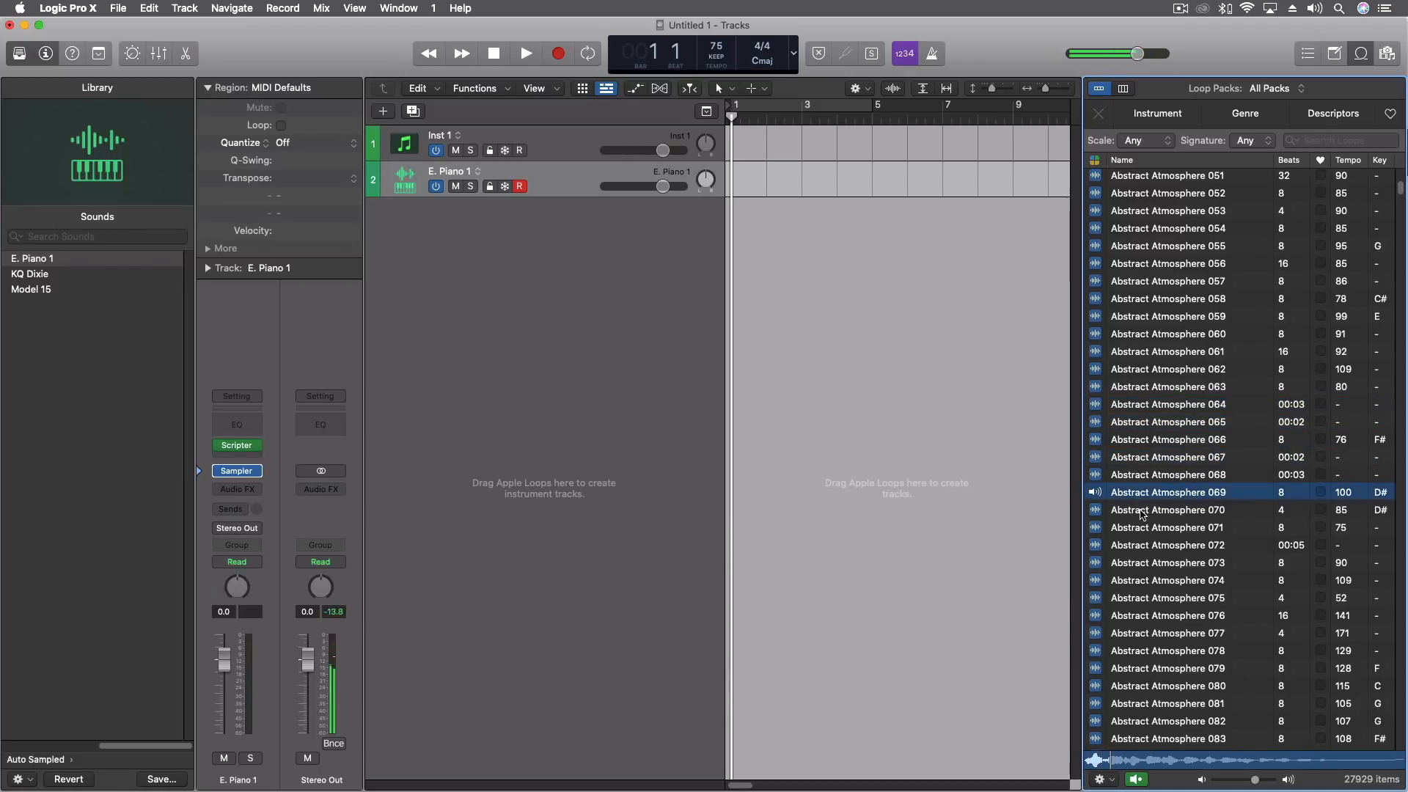
Place Abstract Atmosphere 069 at bar 1 on a new audio track without importing its tempo information, and play it.
drag(1141, 495, 730, 236)
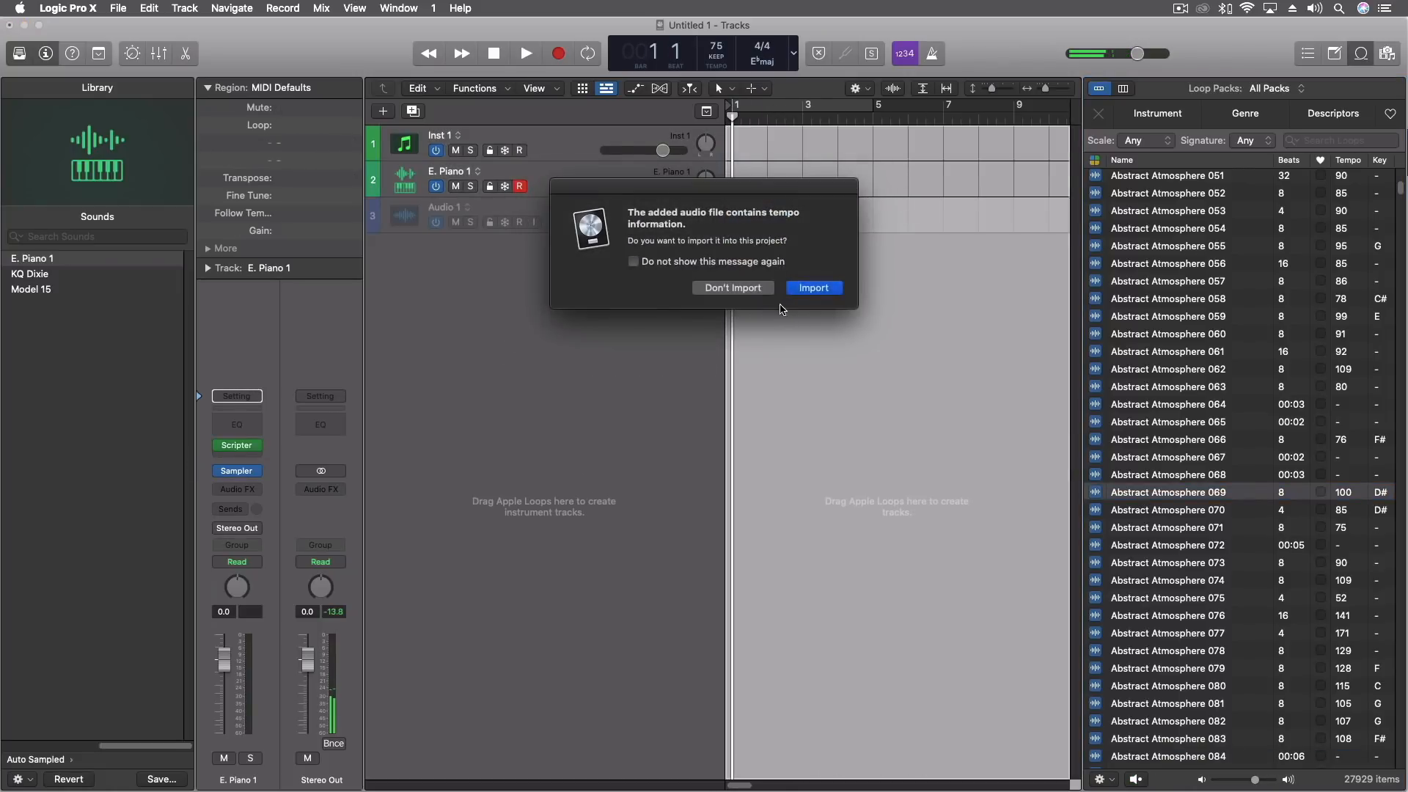
click(737, 290)
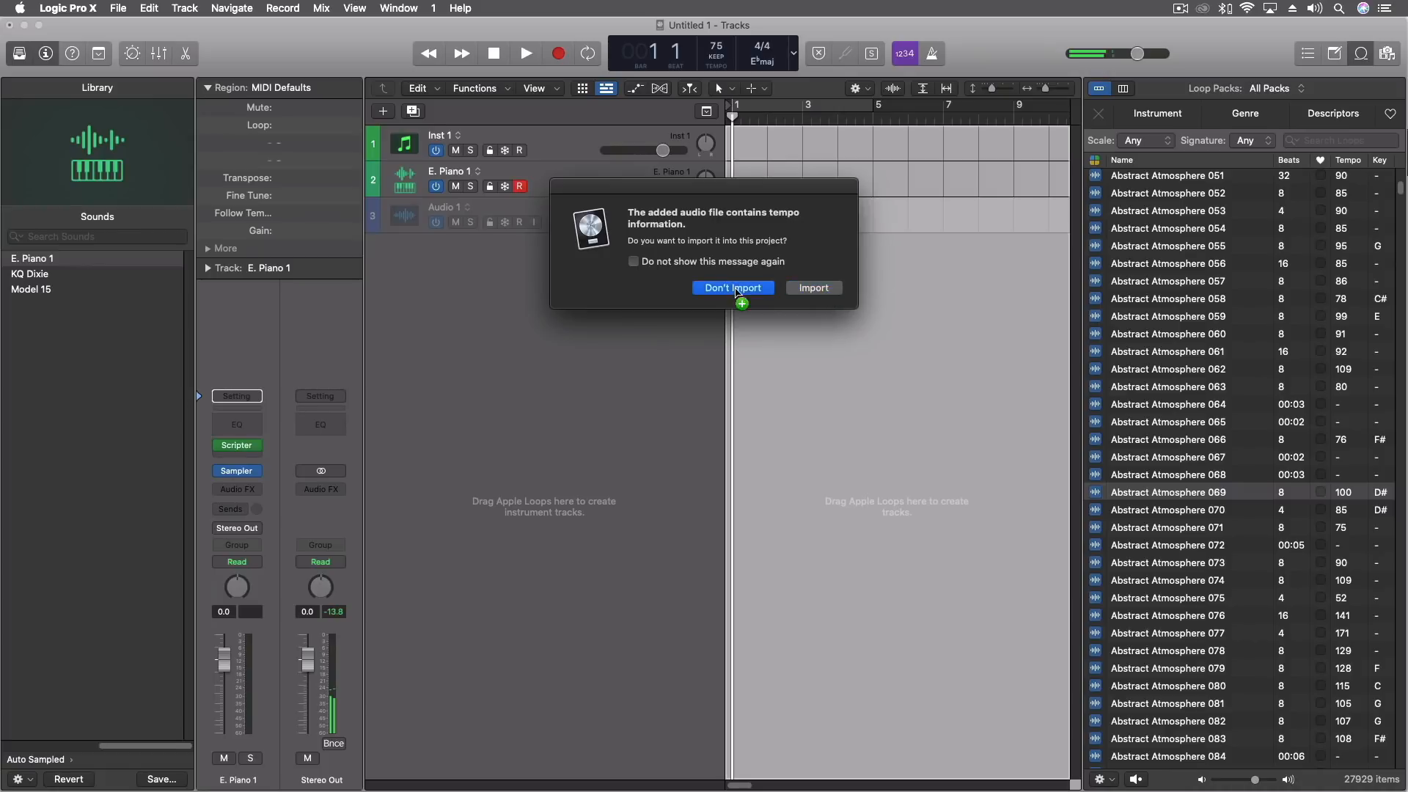
click(763, 210)
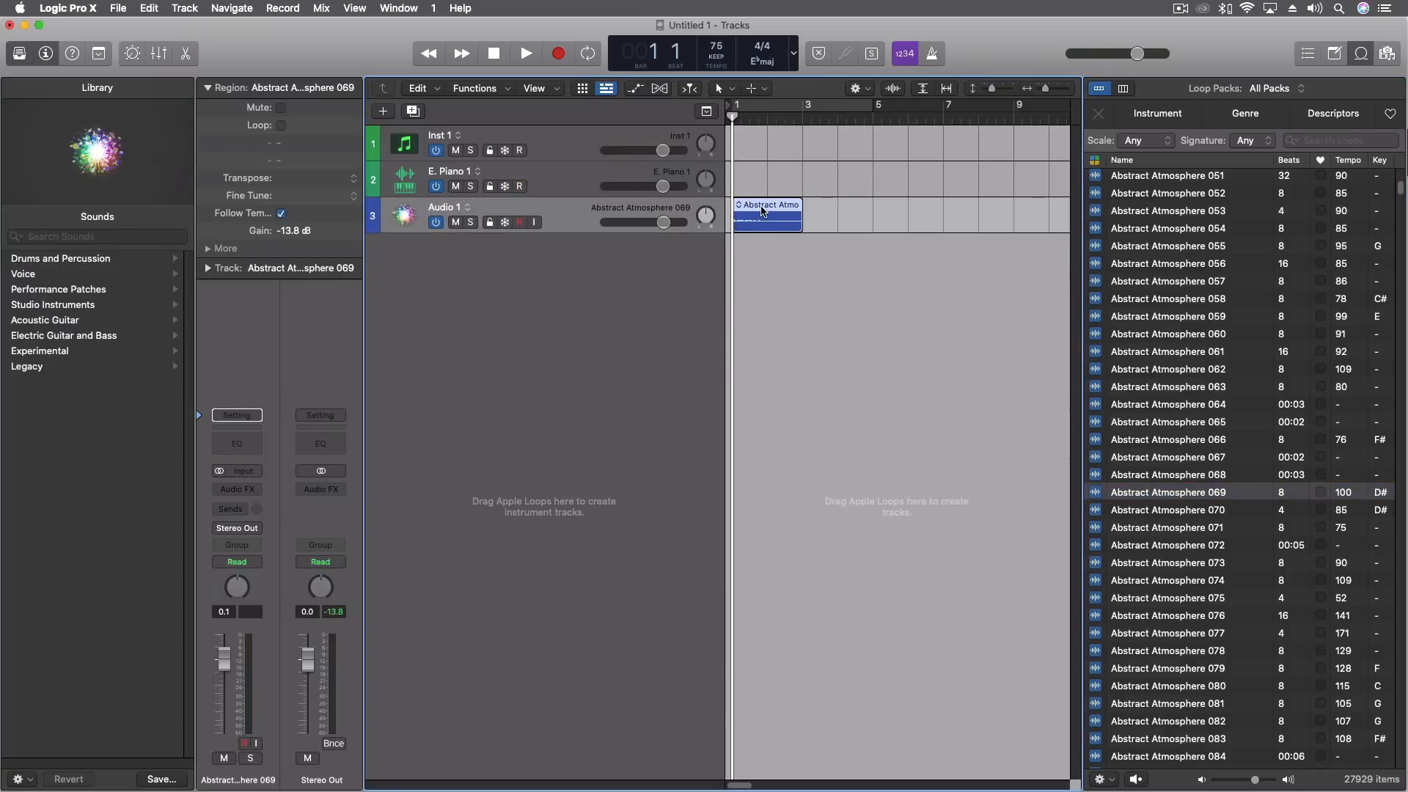
key(space)
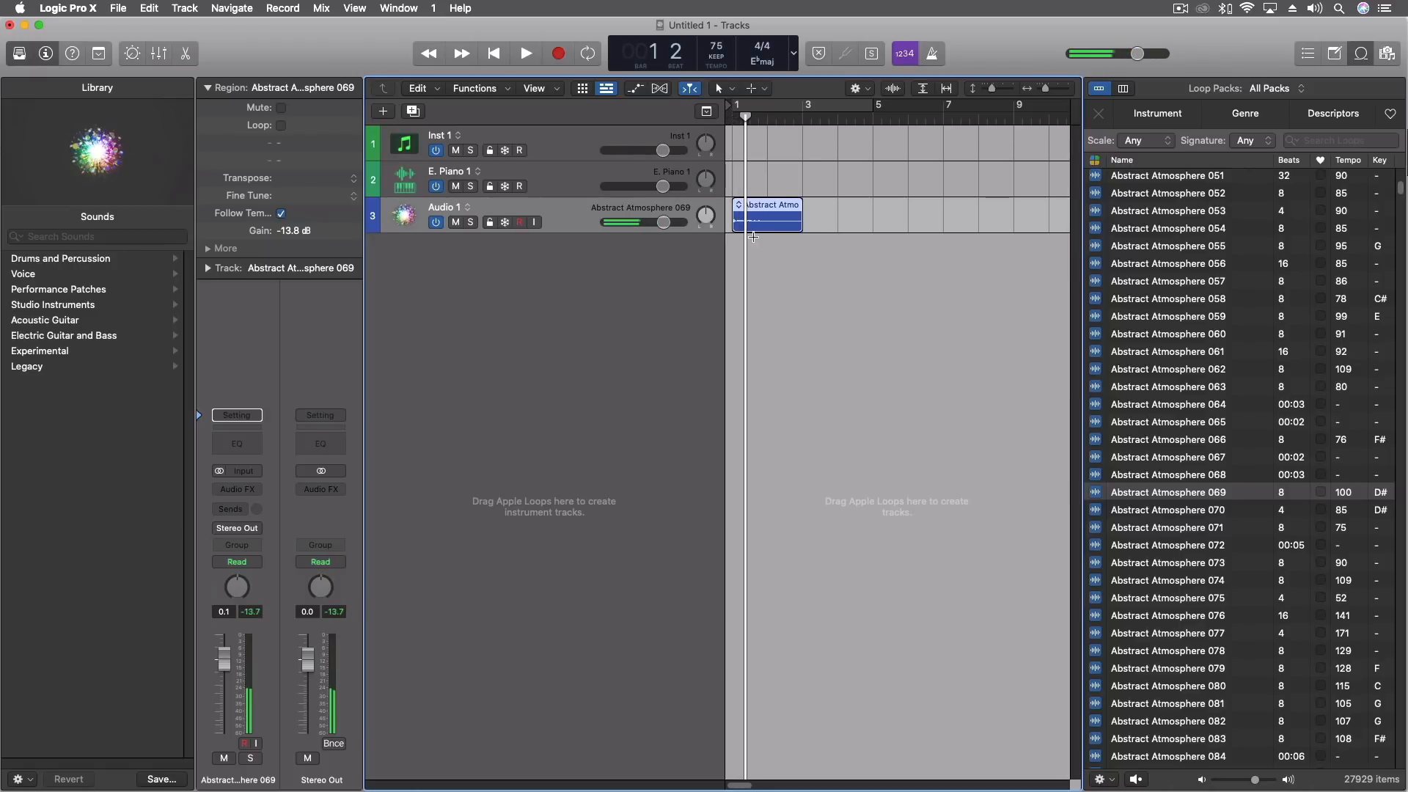
Hide the loop browser and enlarge the Abstract Atmosphere 069 region's waveform for close editing.
key(super+Right)
key(super+Right)
key(super+Right)
key(super+Right)
key(super+Right)
key(super+Right)
key(super+Right)
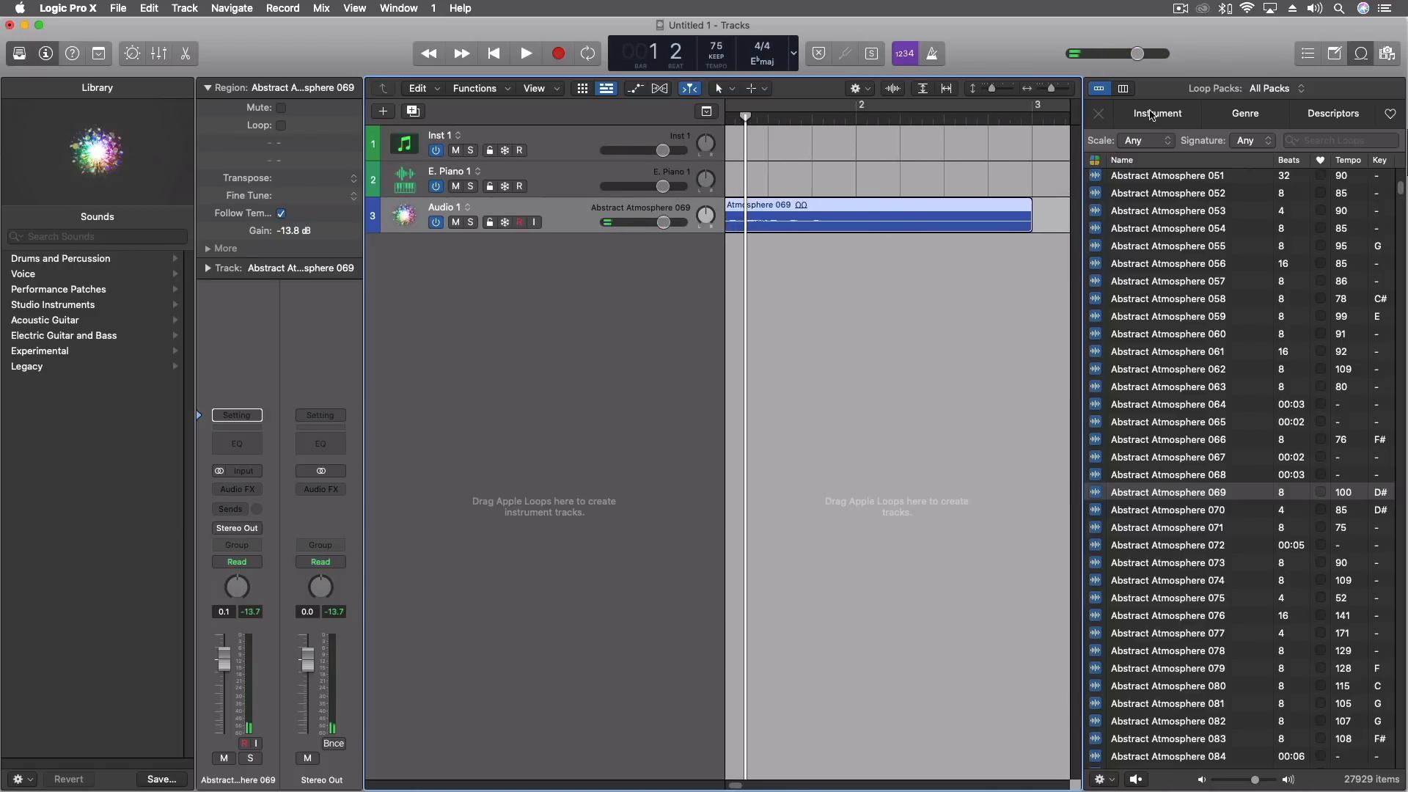
key(o)
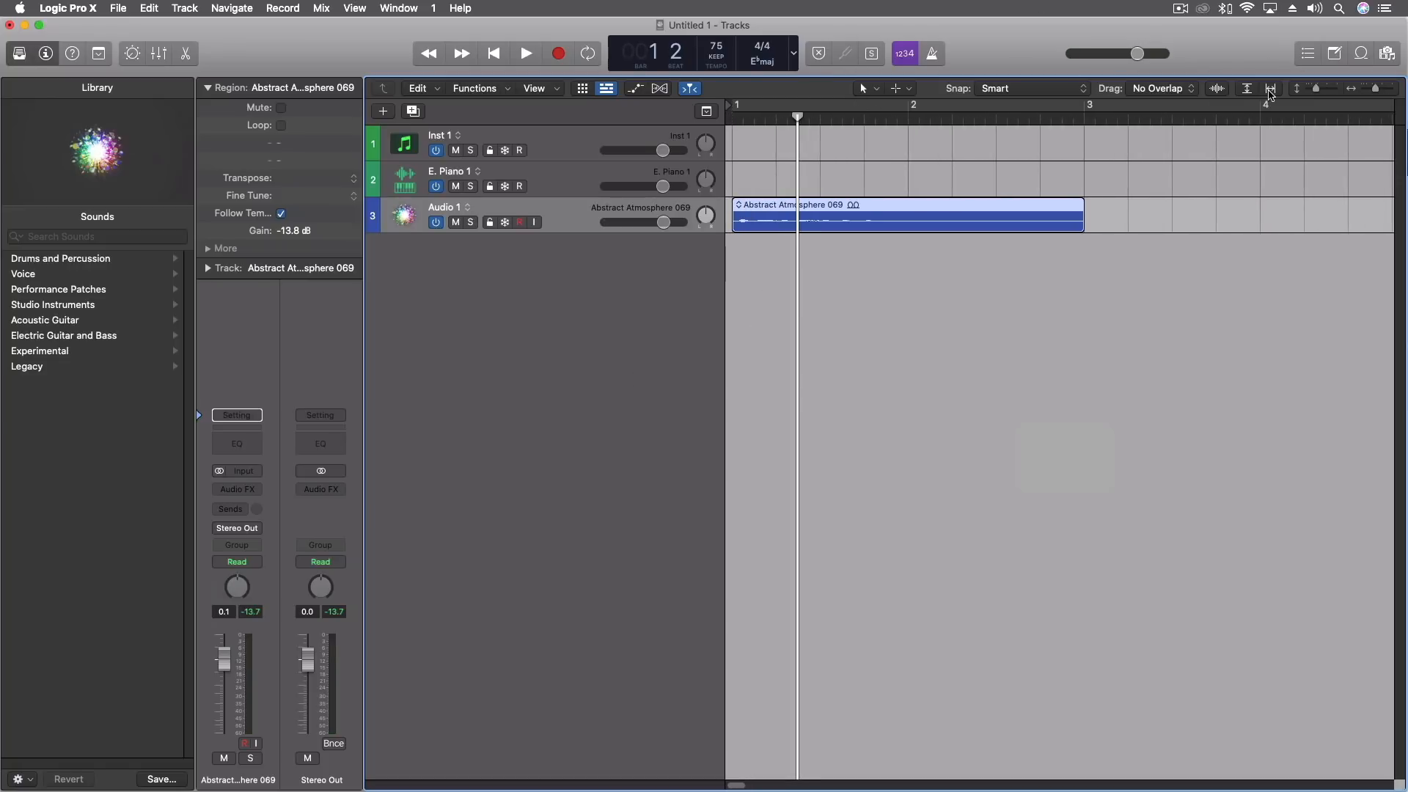
click(1217, 88)
key(super+Right)
key(super+Right)
key(super+Right)
key(super+Right)
scroll(792, 260, left, 5)
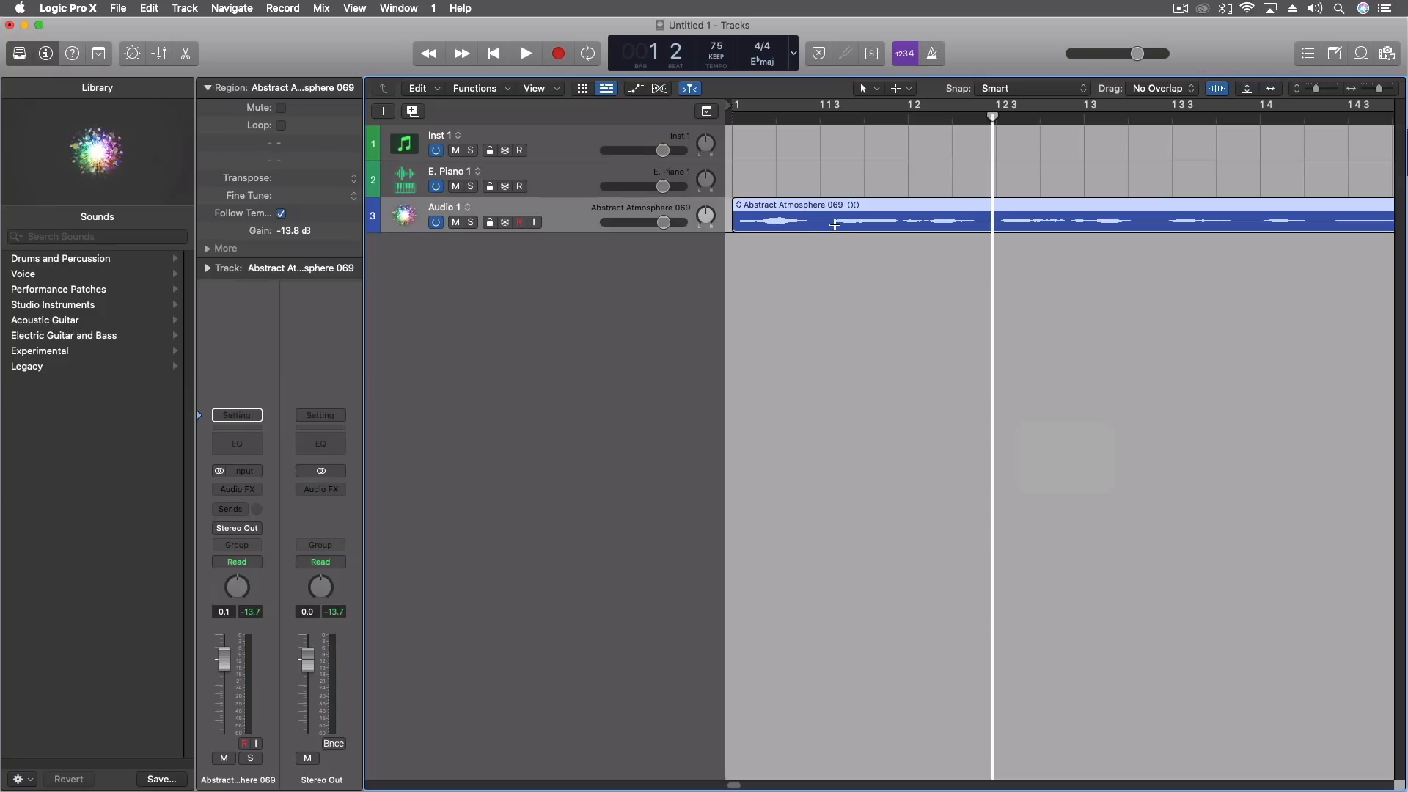
Marquee-select a short section of the region starting at about 1 1 3, play it and split it into its own region.
drag(835, 224, 897, 225)
key(space)
key(space)
click(820, 118)
key(space)
key(space)
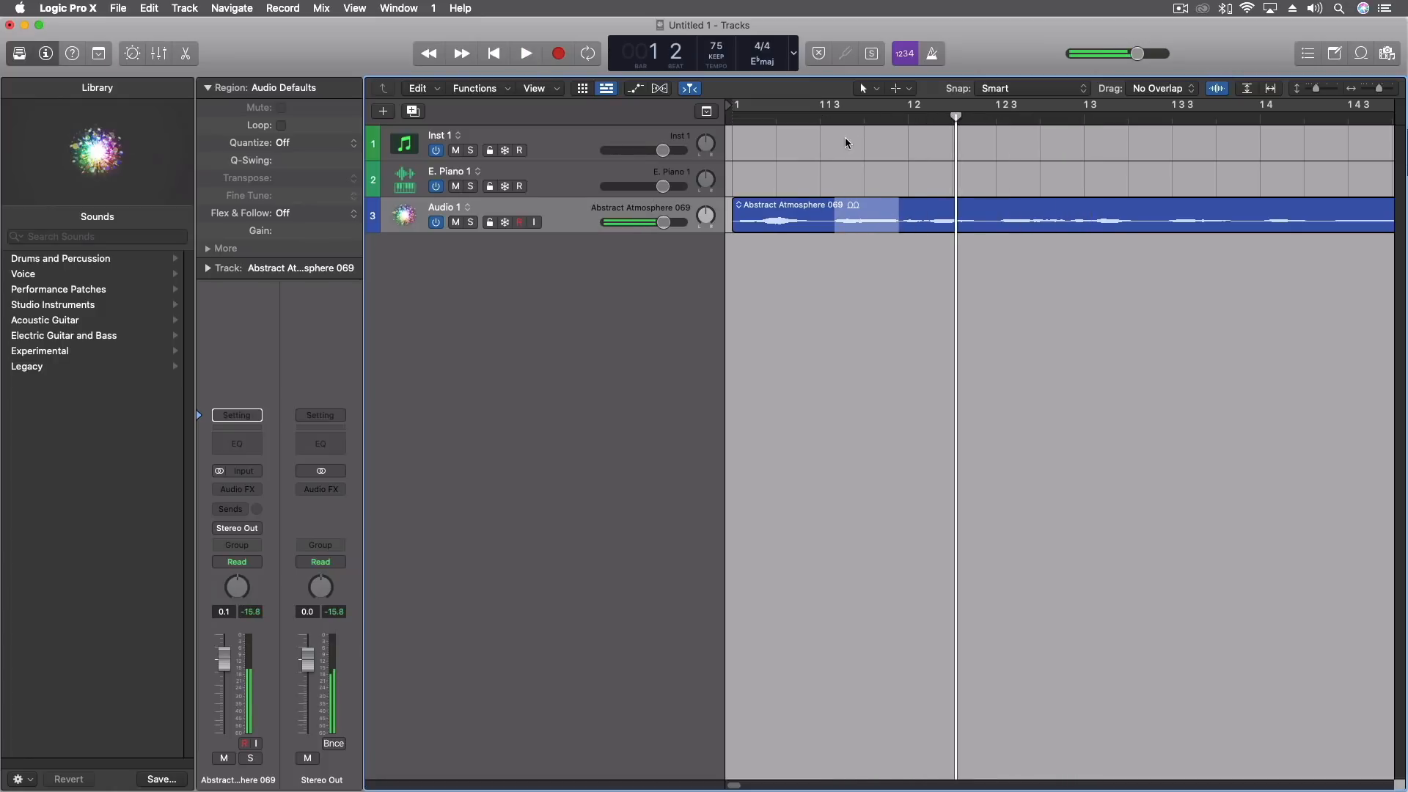
click(873, 207)
Create a new track from the split-off region using Quick Sampler (Optimized) and reposition its plug-in window.
drag(870, 233, 460, 253)
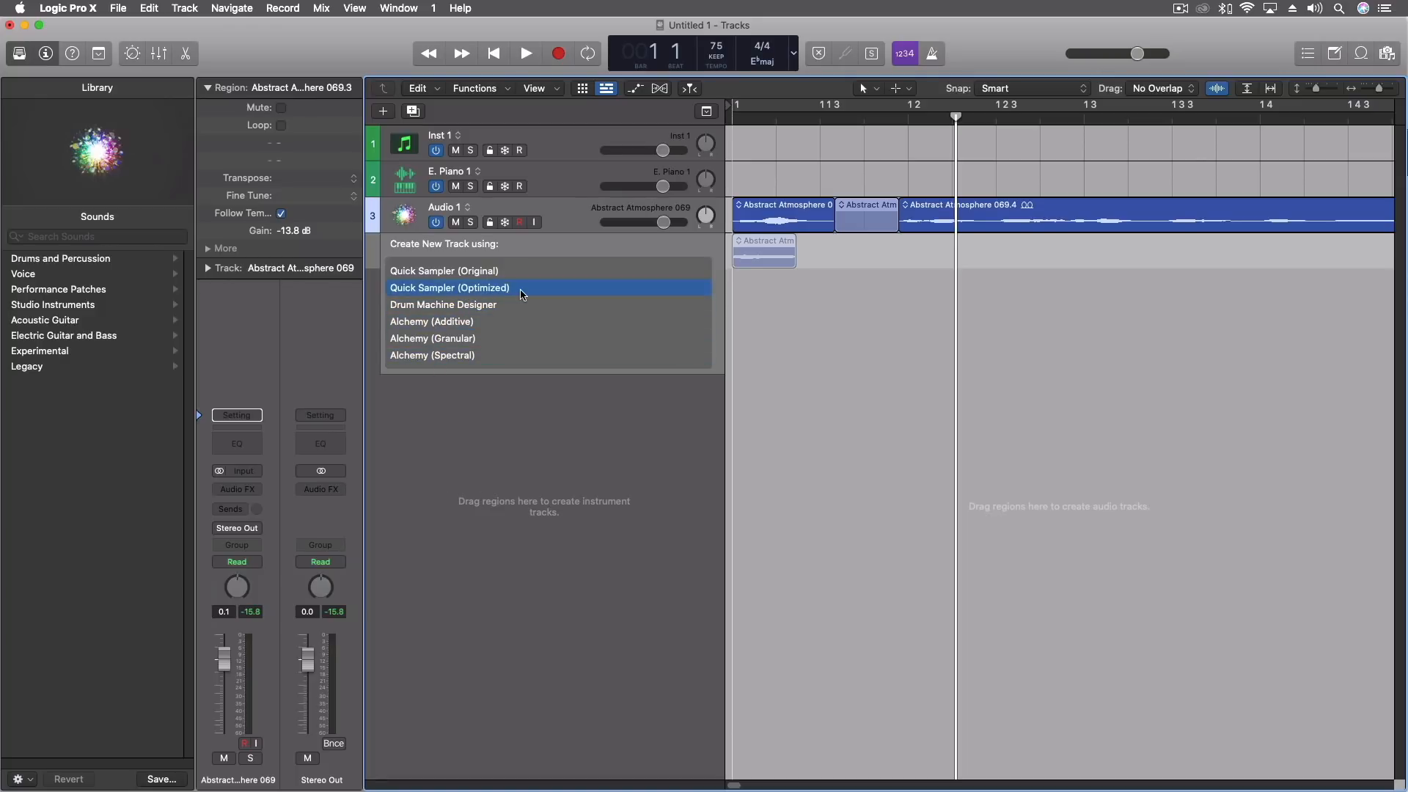
click(441, 292)
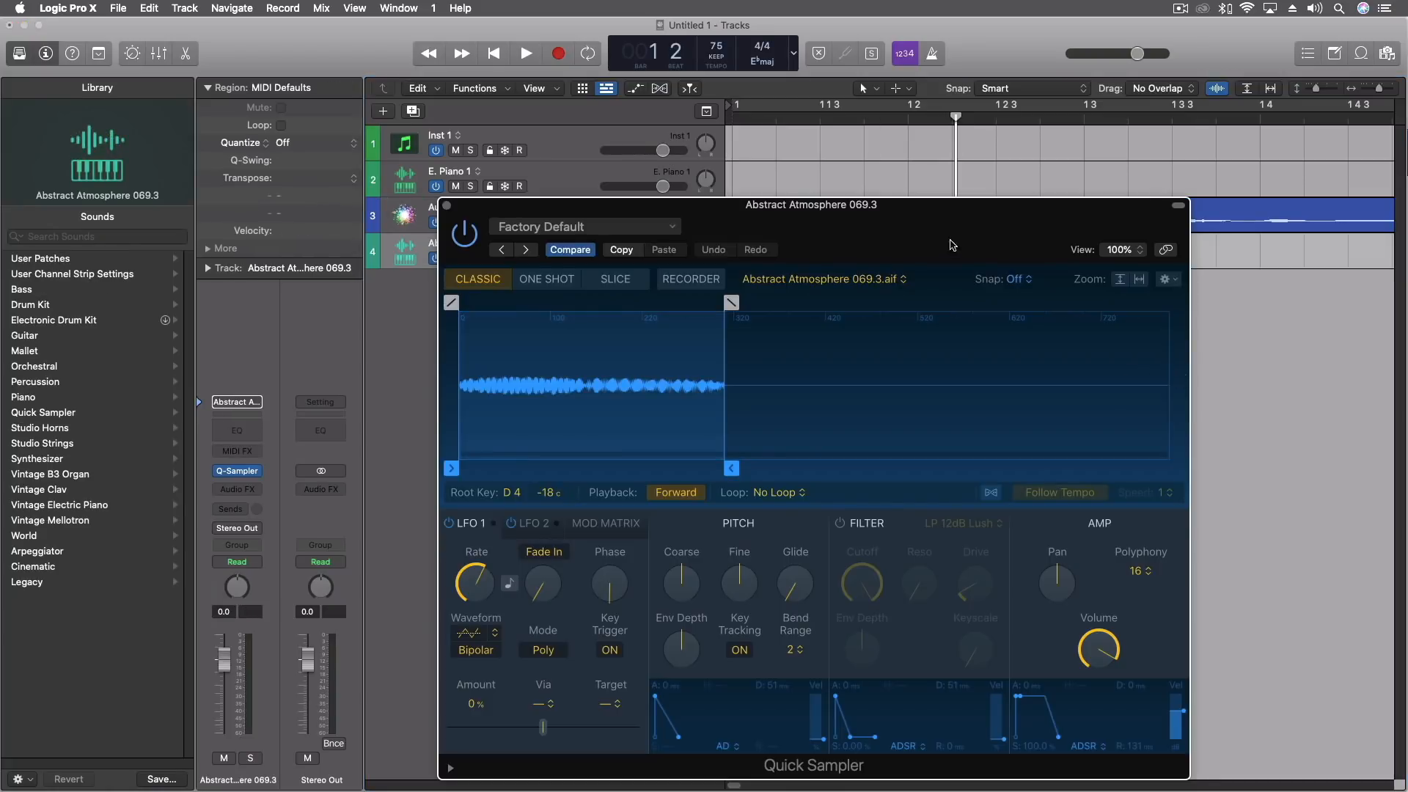
drag(952, 244, 911, 167)
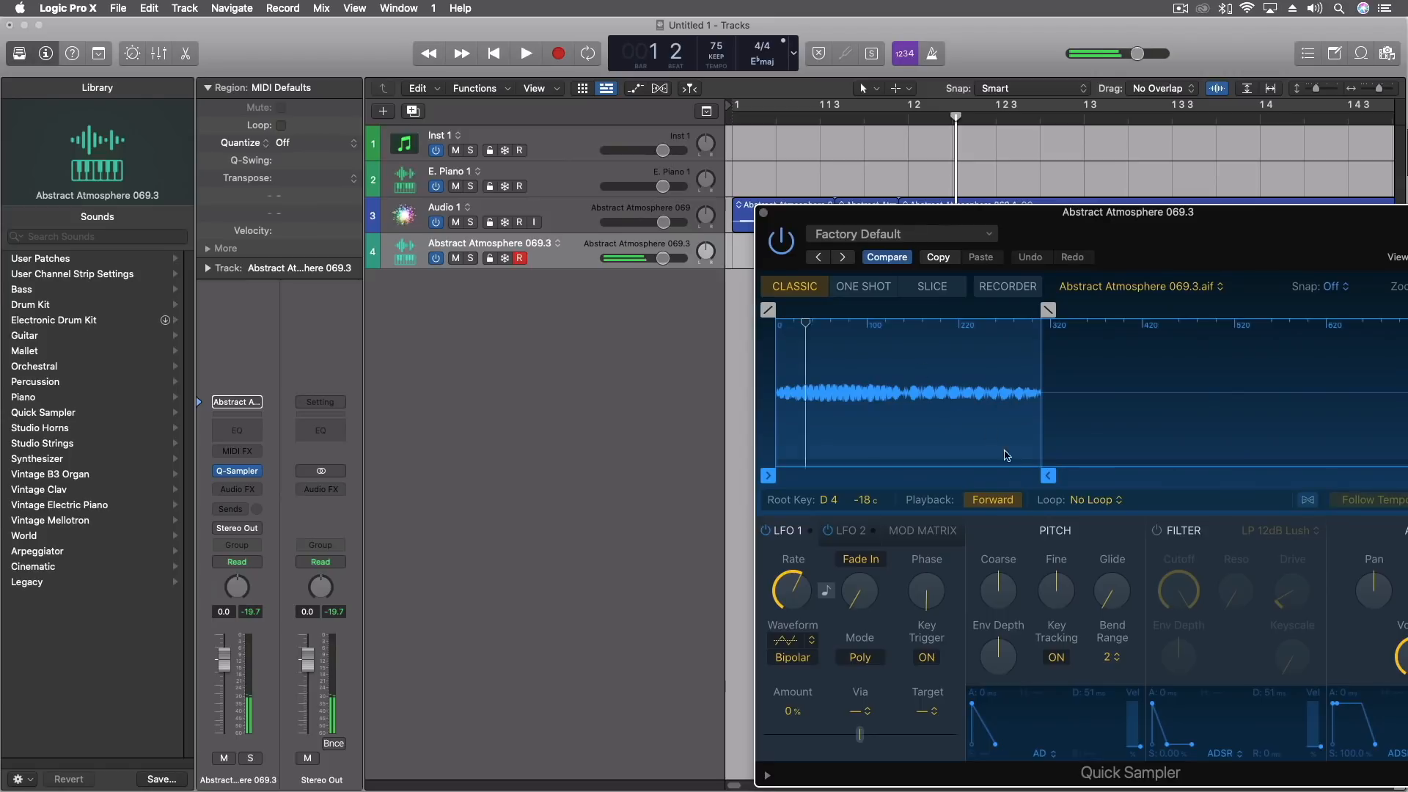
Set the sample end to about 0.138 s in Quick Sampler and add a 0.002 s fade-in and 0.006 s fade-out.
drag(1048, 476, 914, 470)
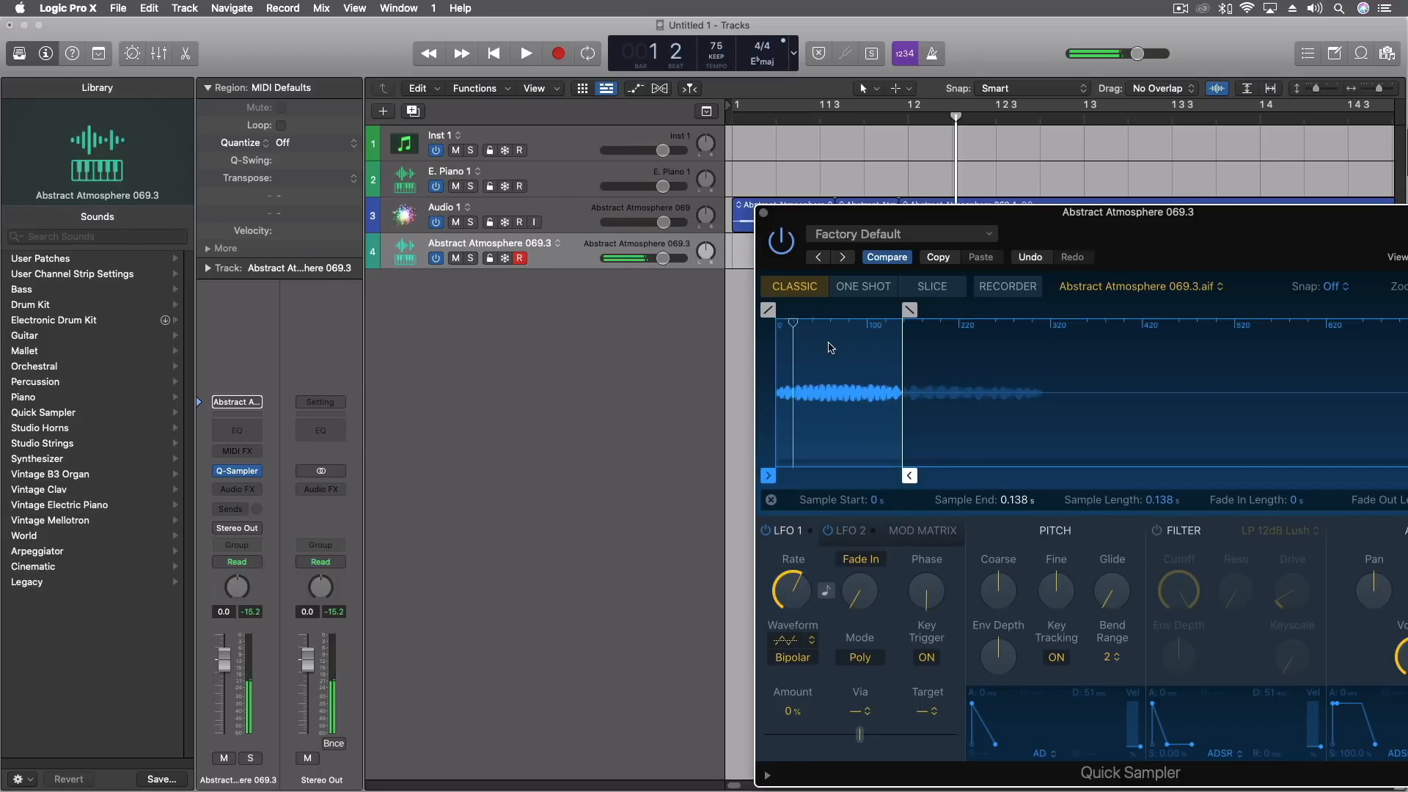
drag(1238, 239, 798, 132)
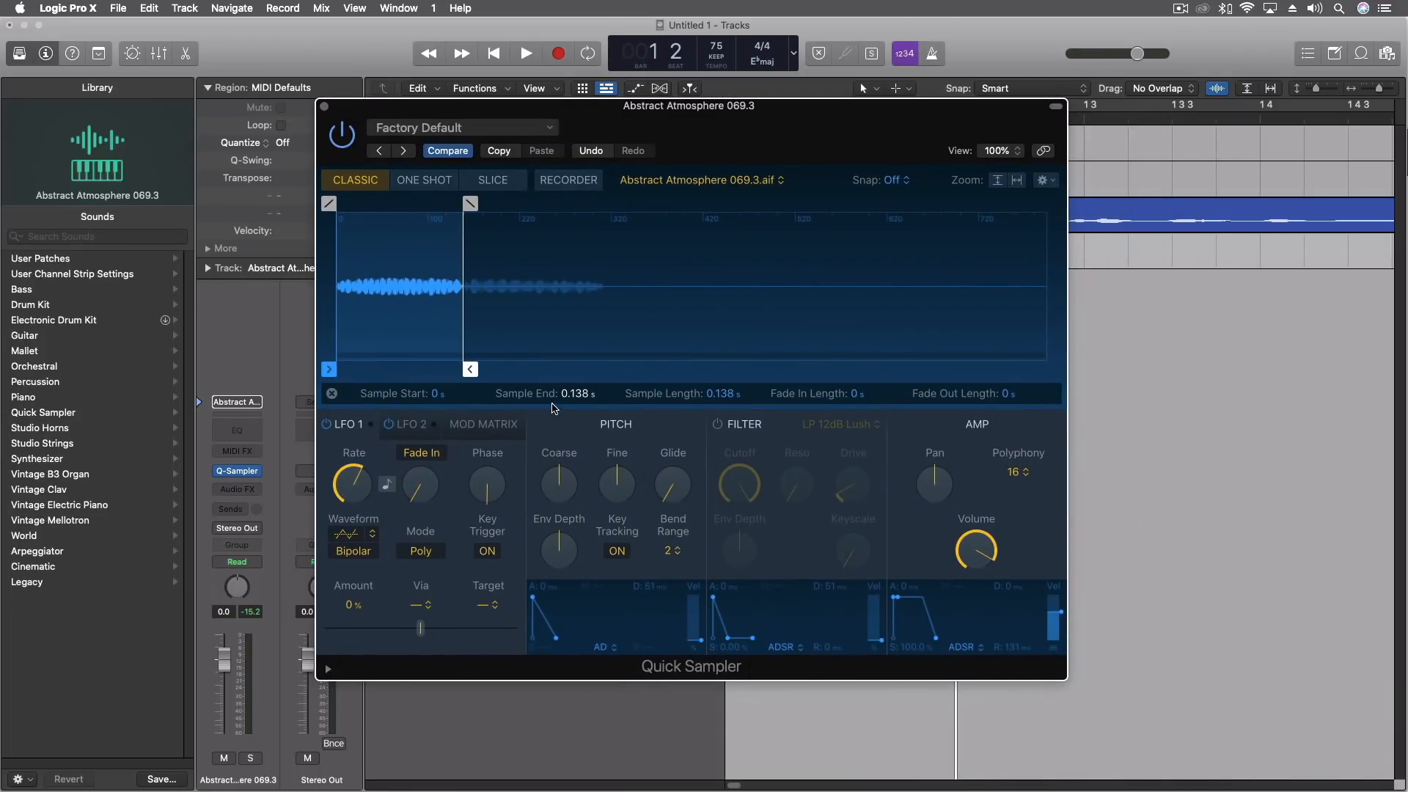
drag(471, 203, 463, 204)
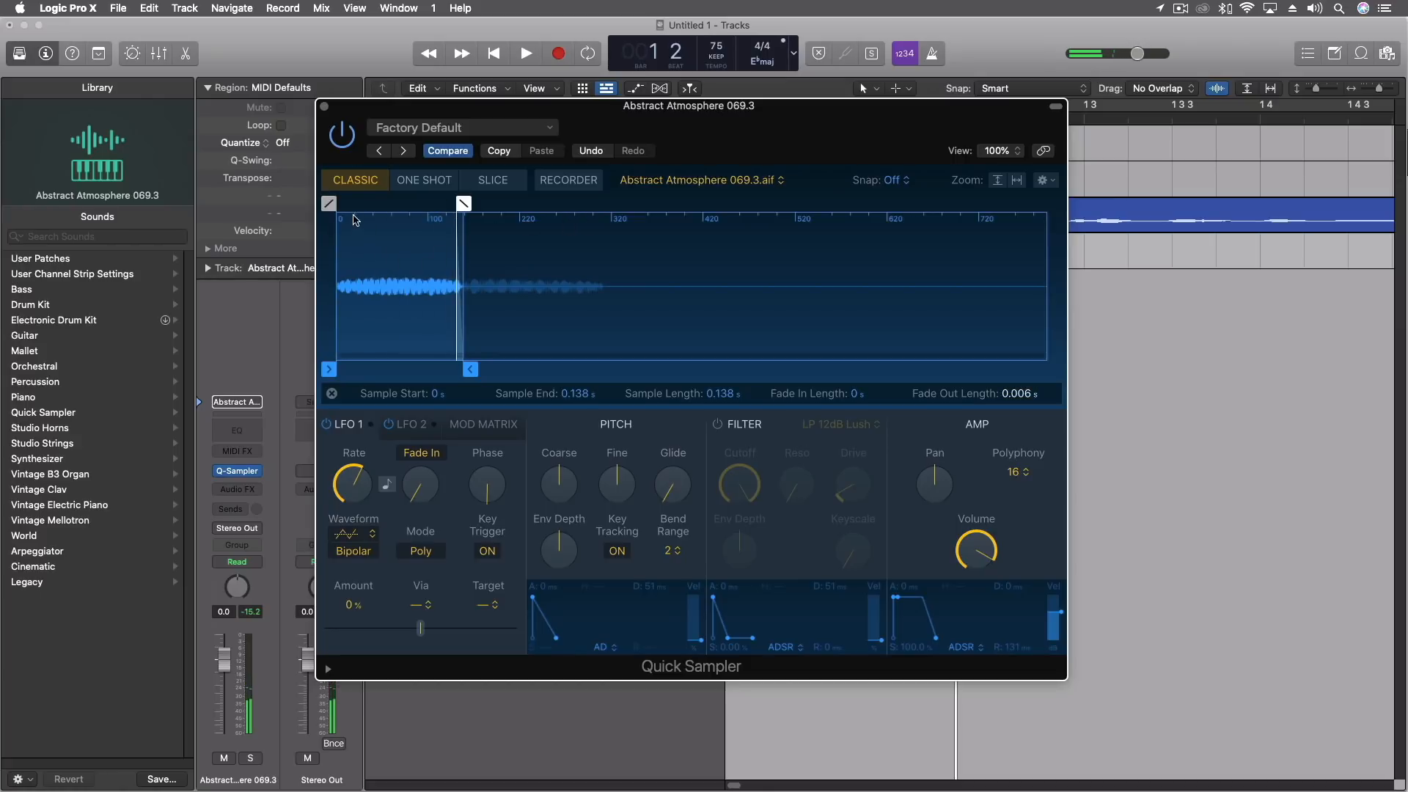
drag(330, 204, 339, 207)
mouse_move(403, 475)
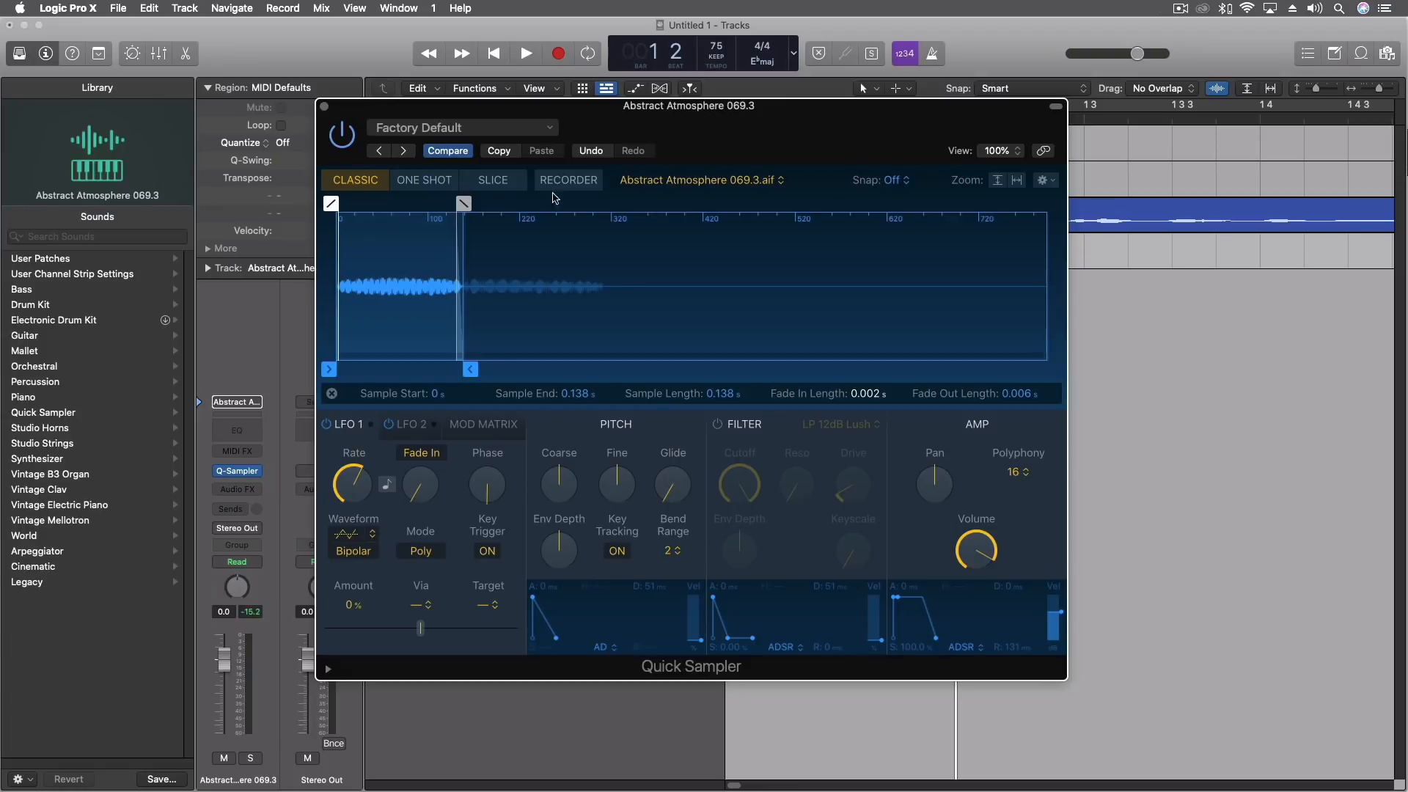
Set marker snapping to Zero Crossing and readjust the sample end to about 0.136 s.
click(893, 181)
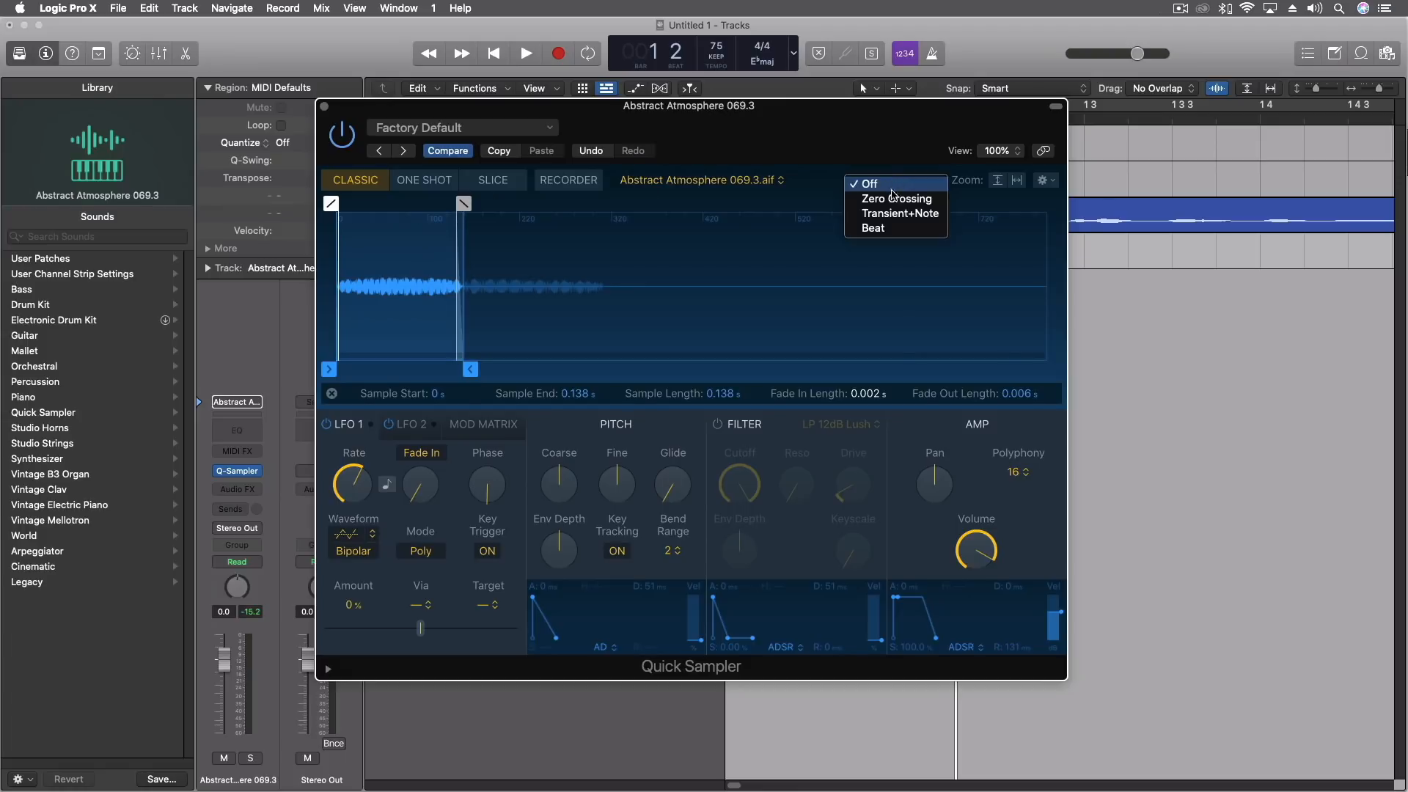
click(893, 201)
mouse_move(470, 369)
mouse_down()
mouse_move(506, 372)
mouse_move(467, 364)
mouse_up()
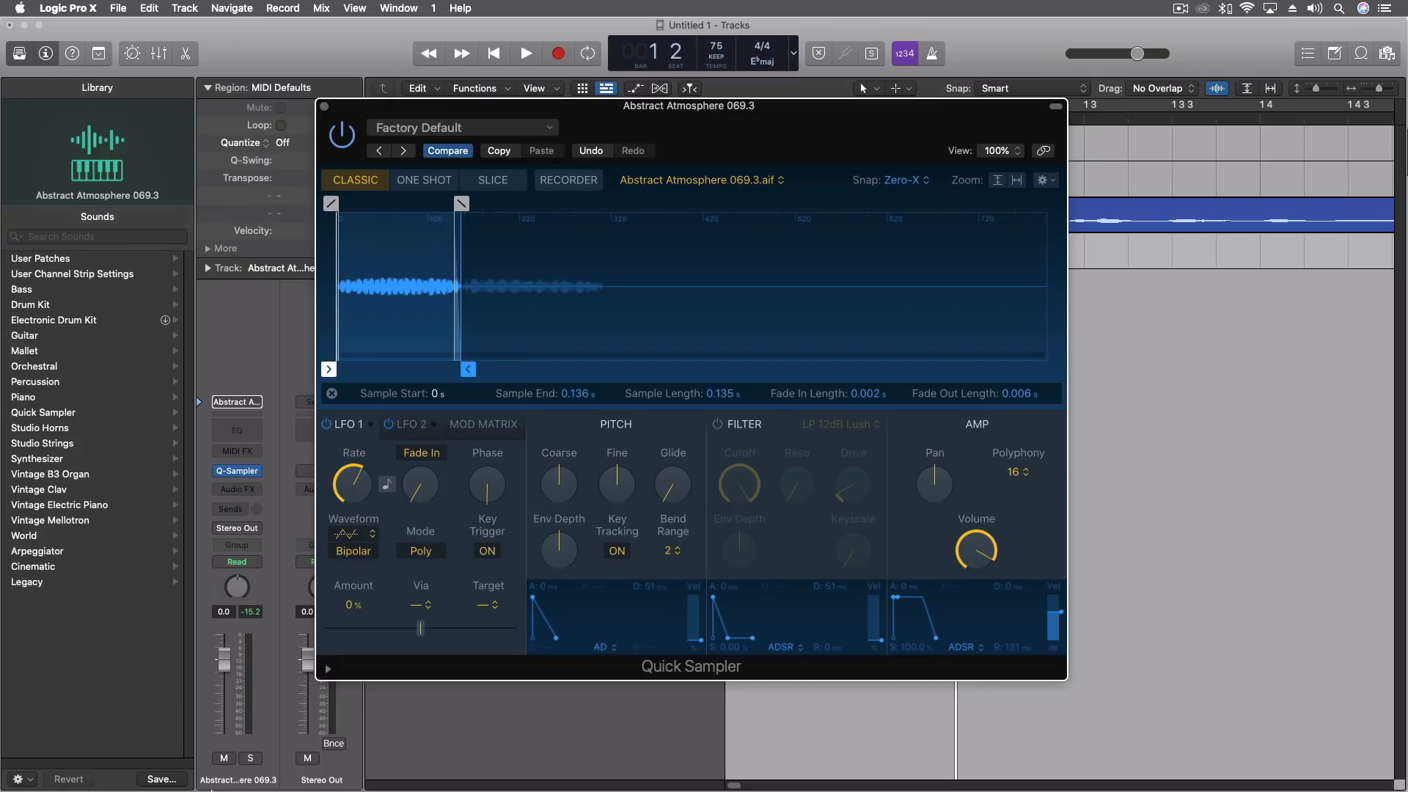
mouse_move(228, 789)
click(388, 275)
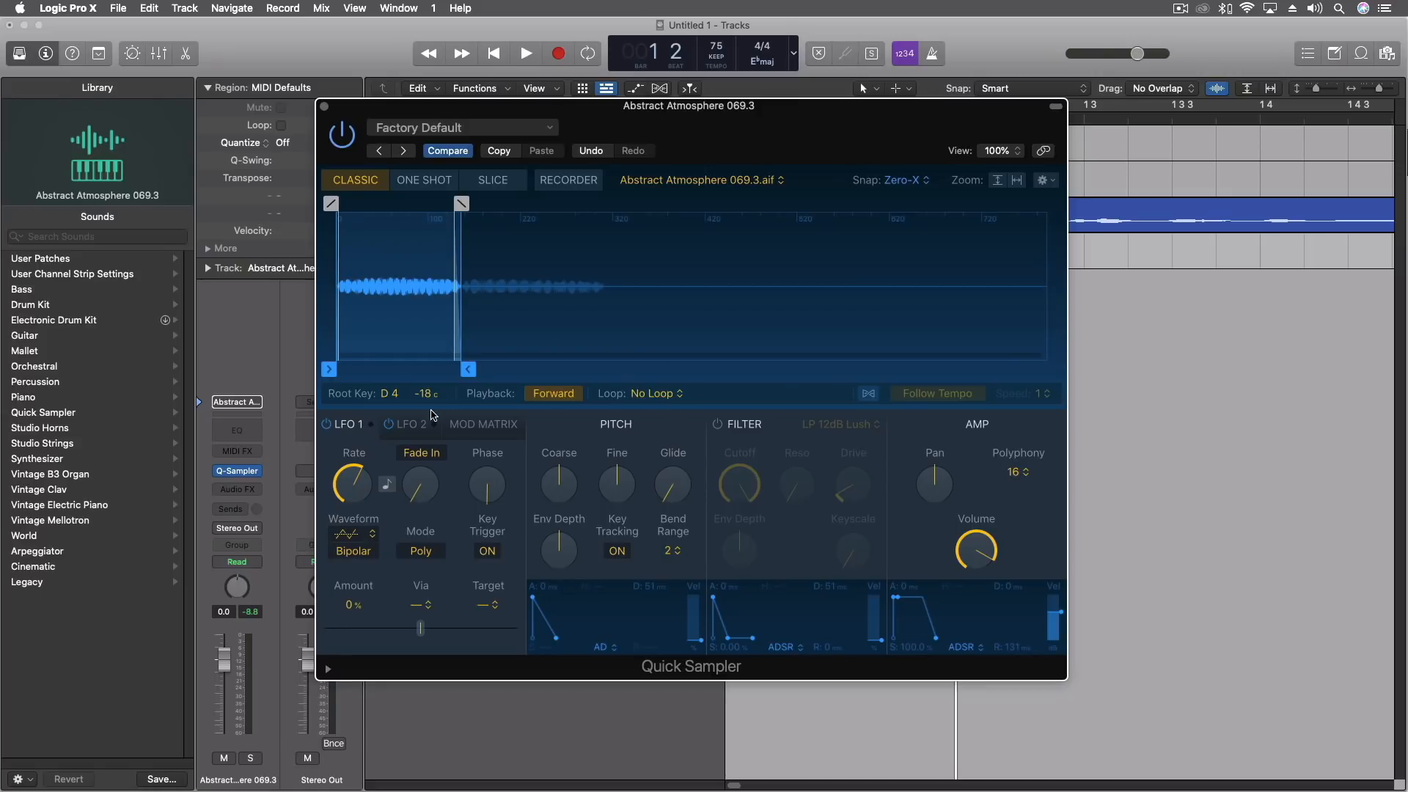
Set the loop mode to Forward and narrow the loop to a crossfaded section within the trimmed sample.
click(653, 394)
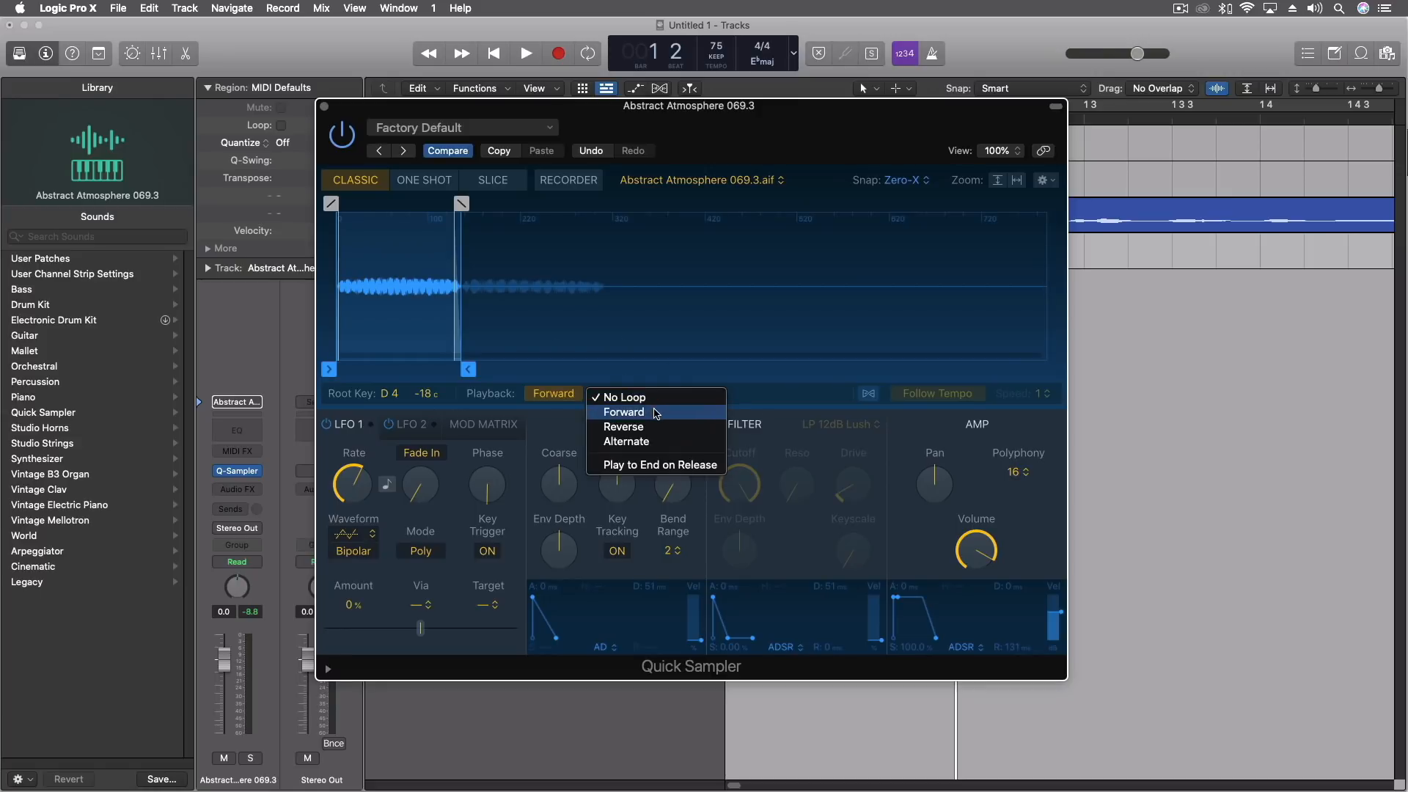
click(655, 412)
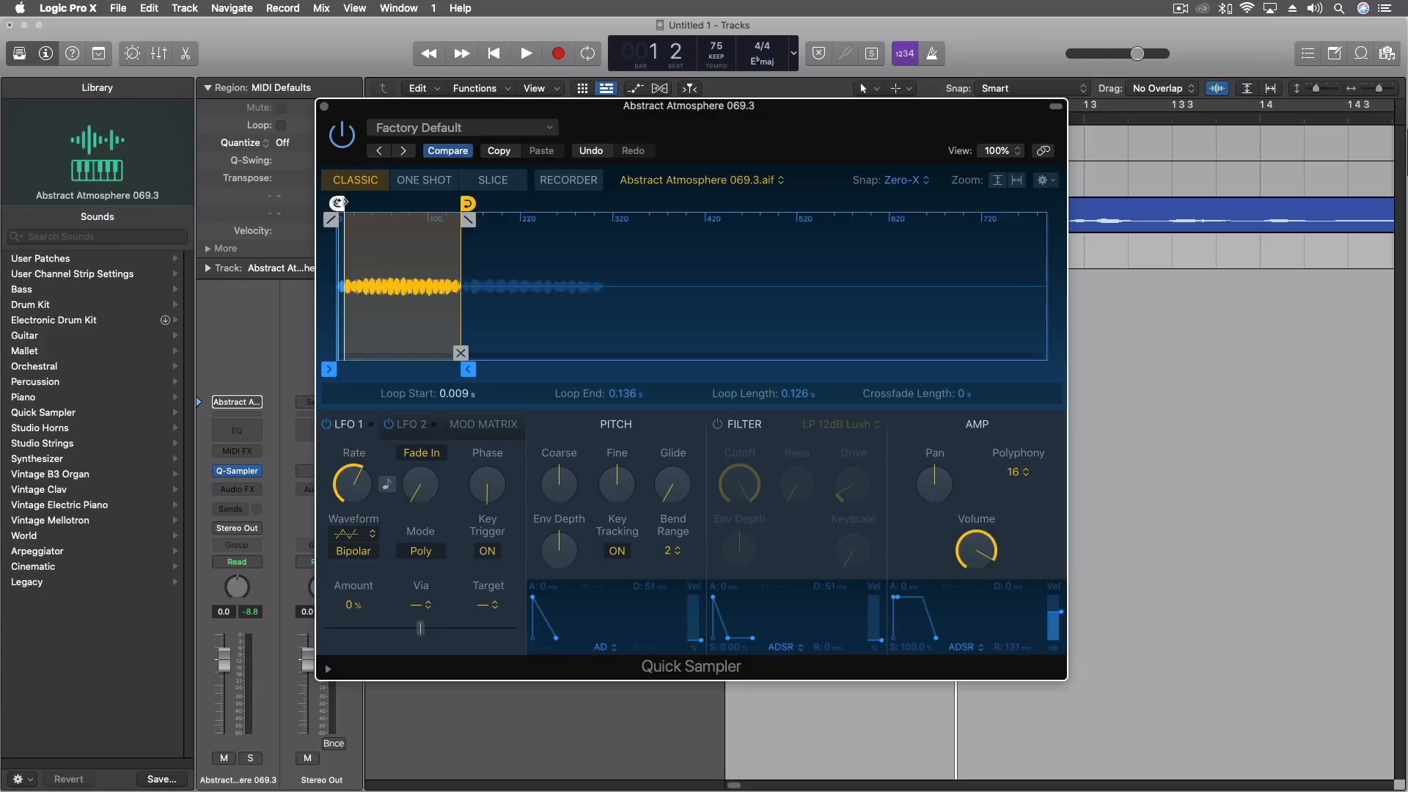
drag(344, 203, 368, 203)
drag(467, 203, 419, 203)
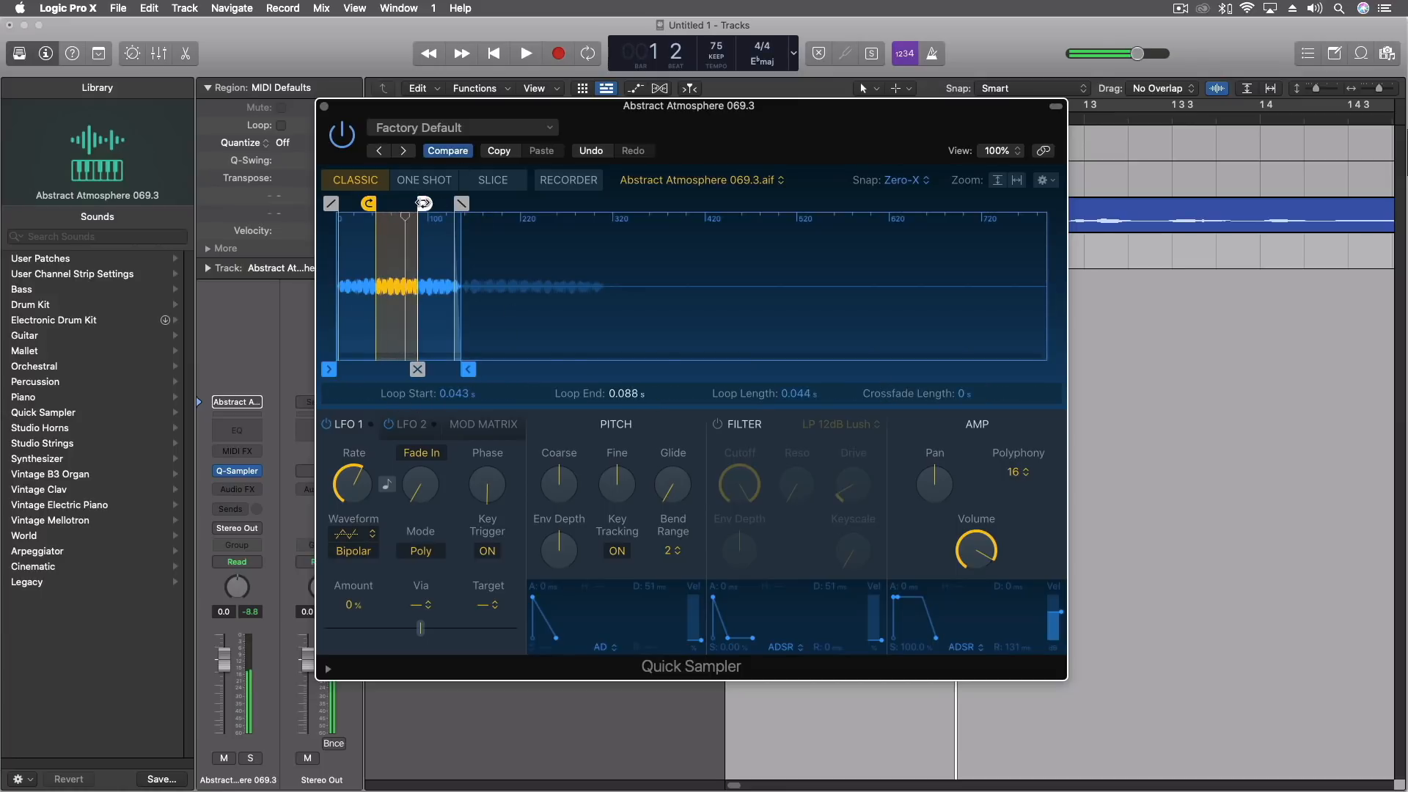
drag(423, 203, 431, 203)
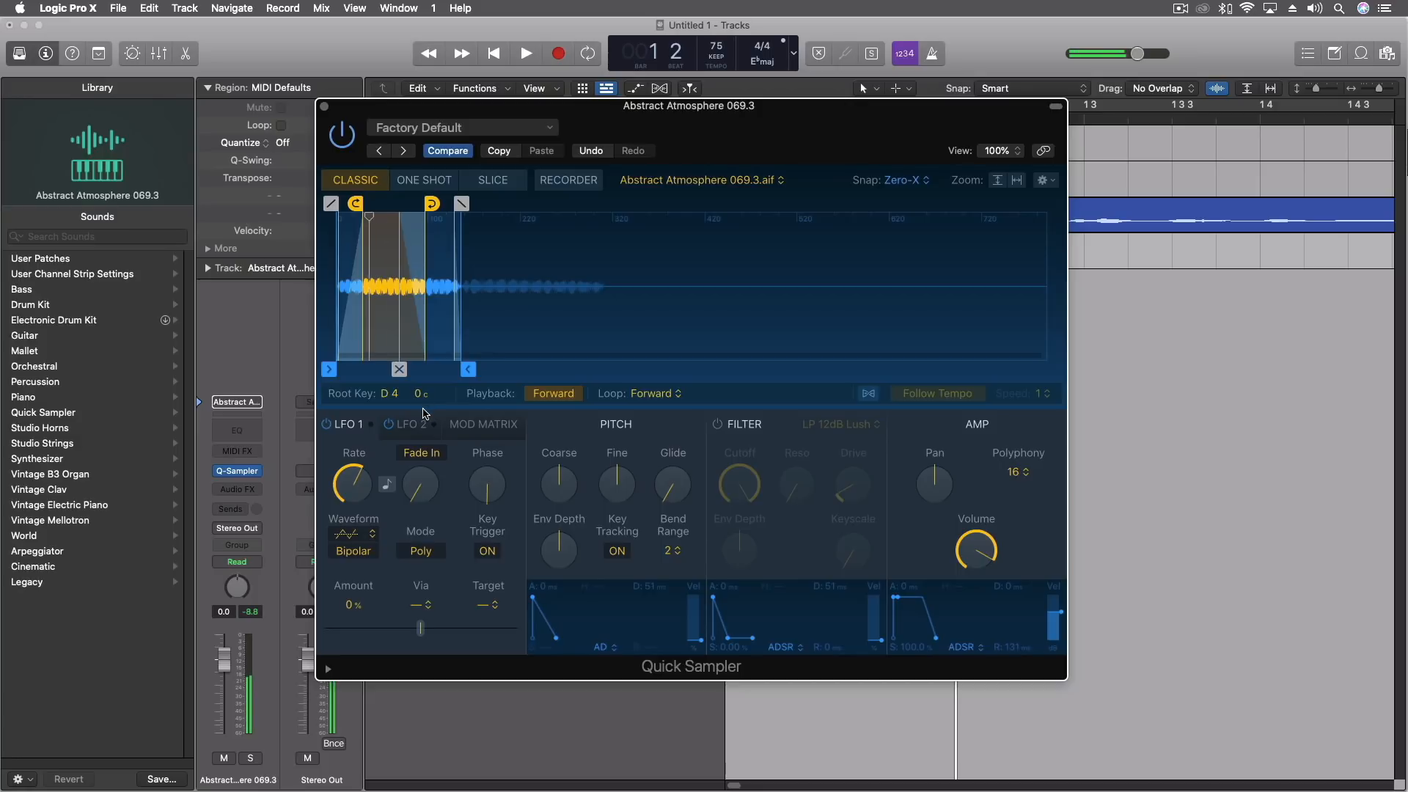
Set the root key fine tuning to -18 cents and the amp envelope's attack to about 1.1 ms.
drag(421, 394, 421, 407)
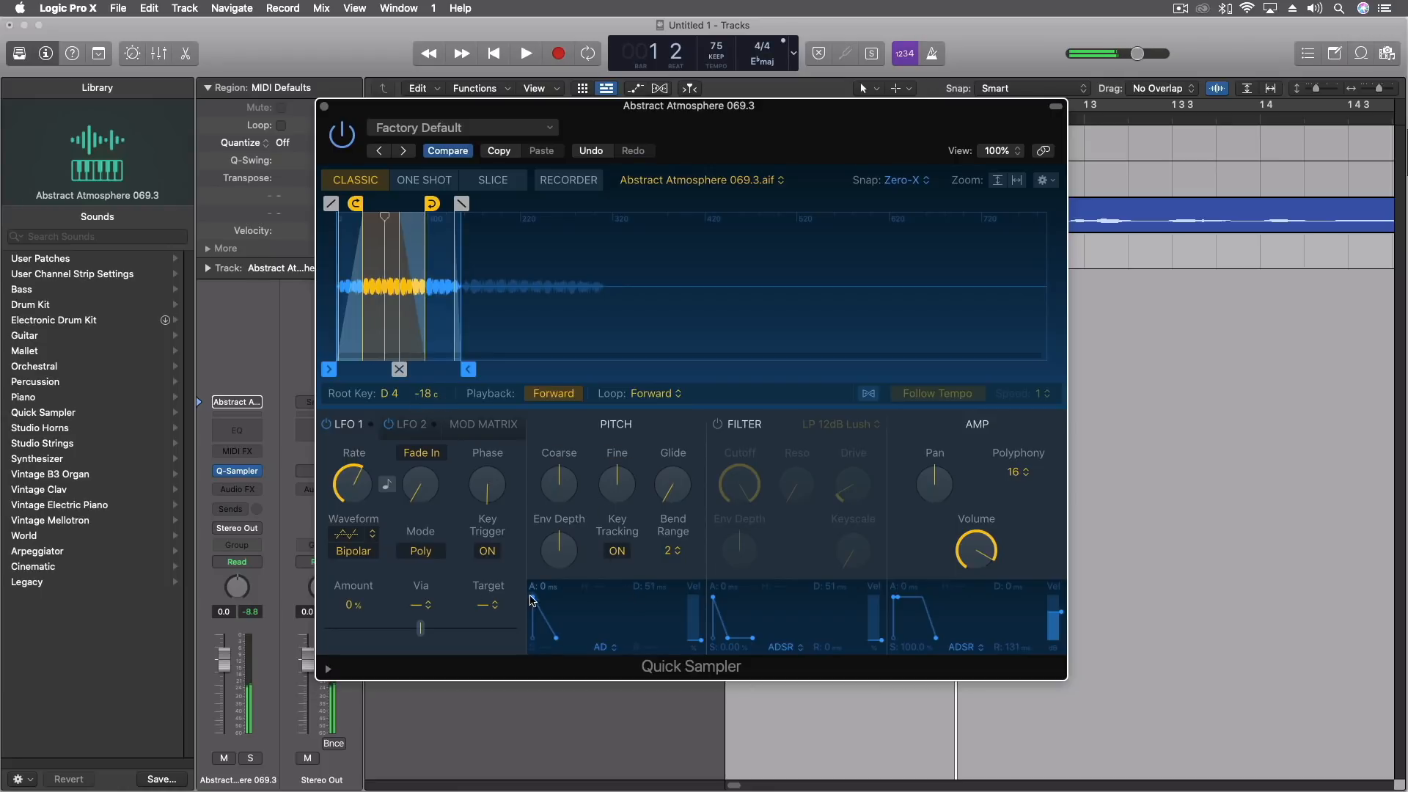
mouse_move(893, 598)
mouse_down()
mouse_move(909, 601)
mouse_move(898, 599)
mouse_up()
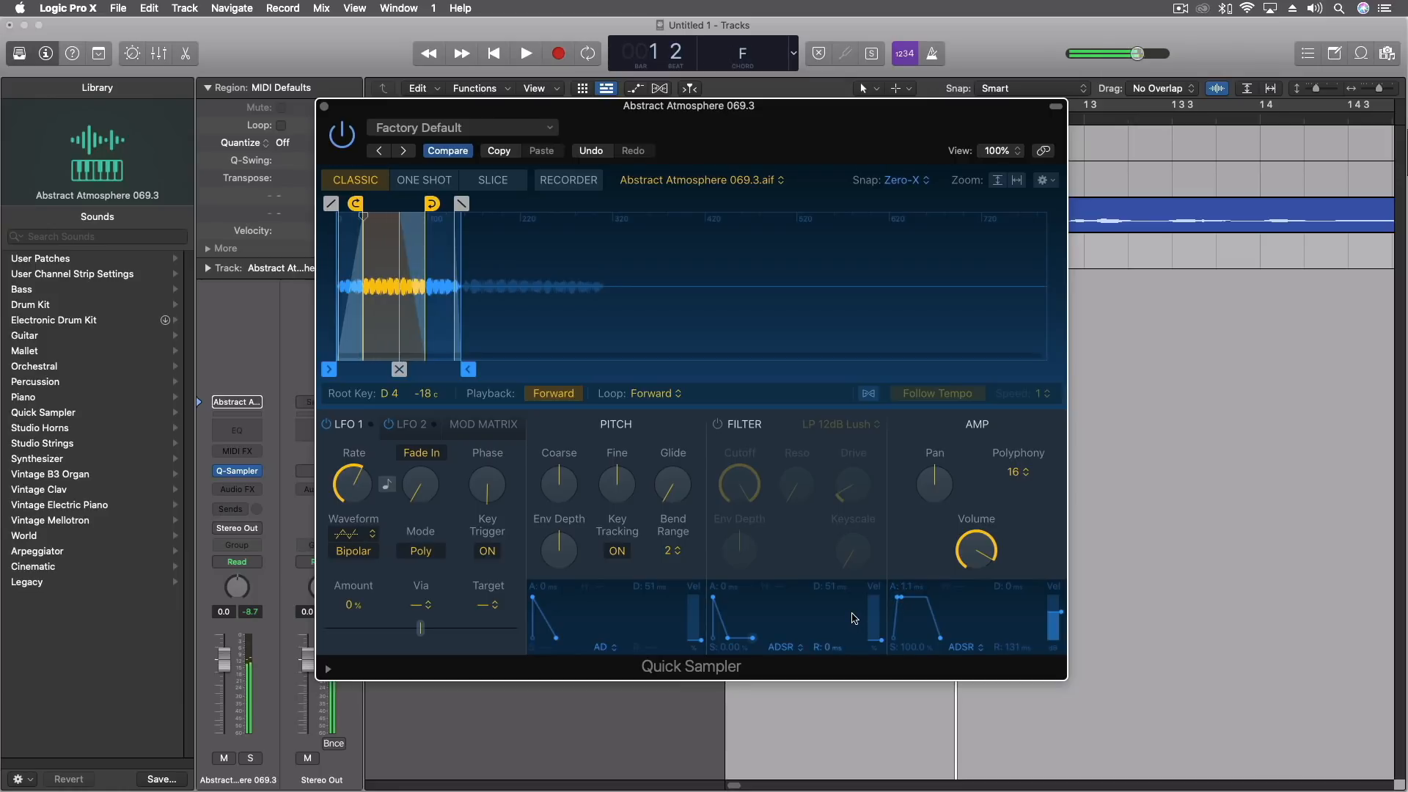
Enable Flex and Follow Tempo for the sample in Quick Sampler and set the playback speed to 1/8.
click(873, 394)
click(975, 396)
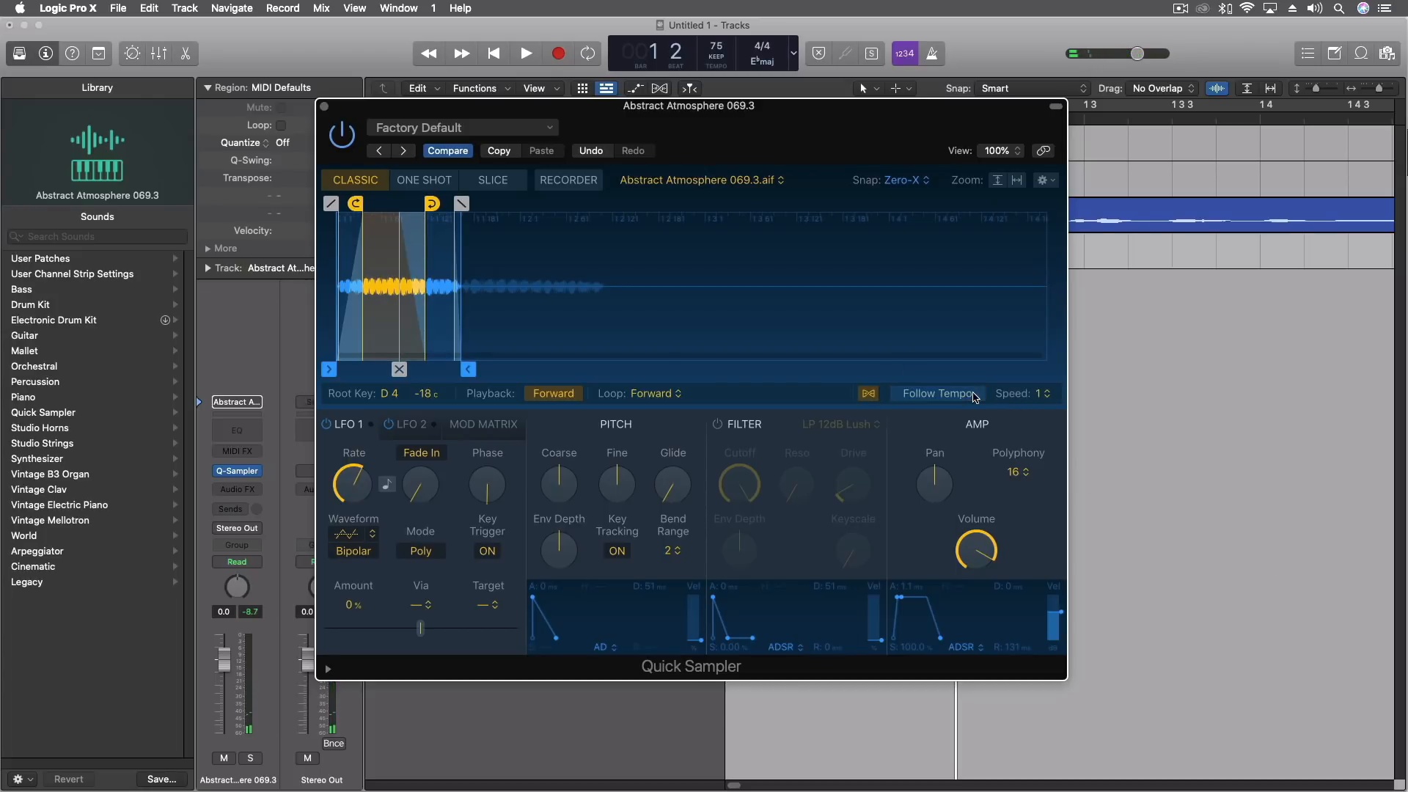
click(924, 396)
click(1041, 395)
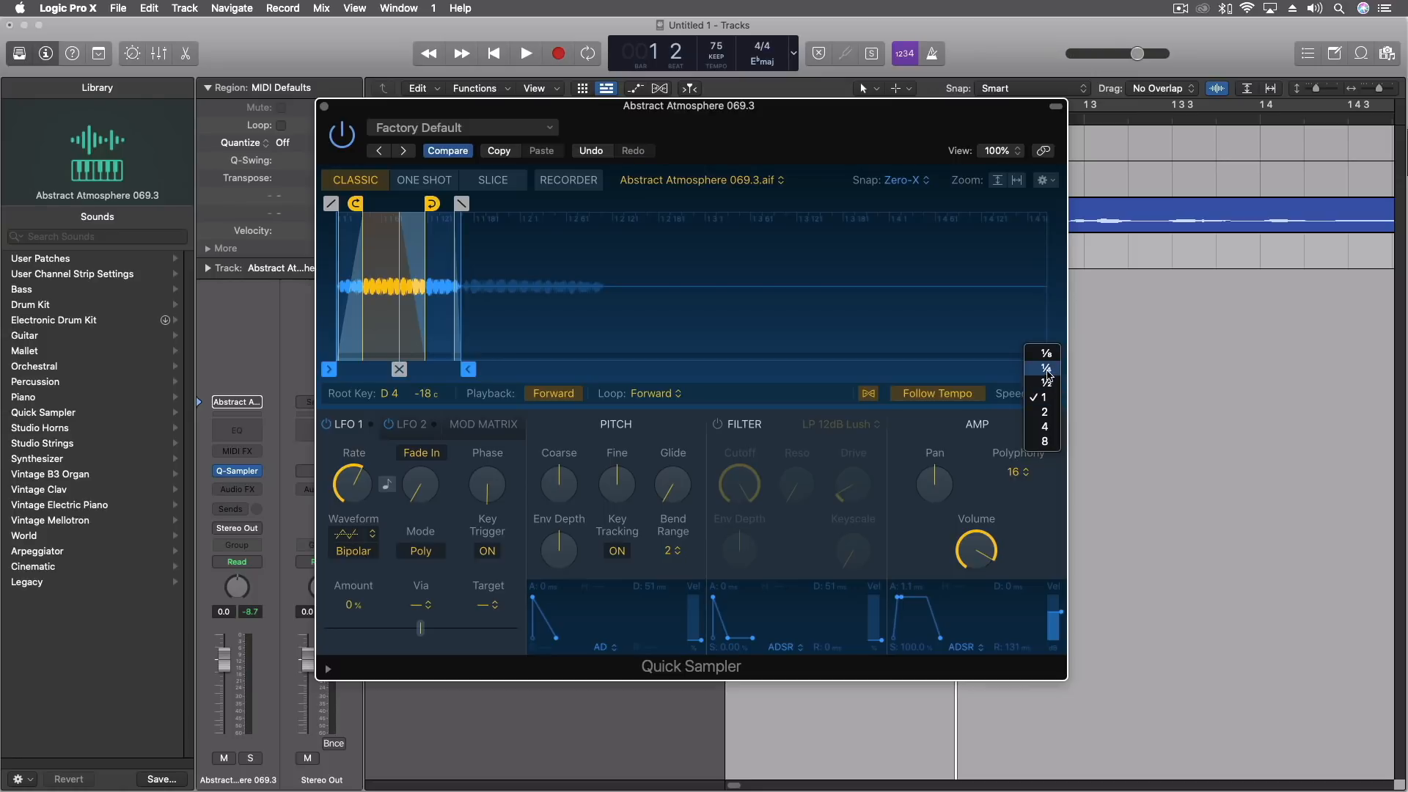
click(1048, 367)
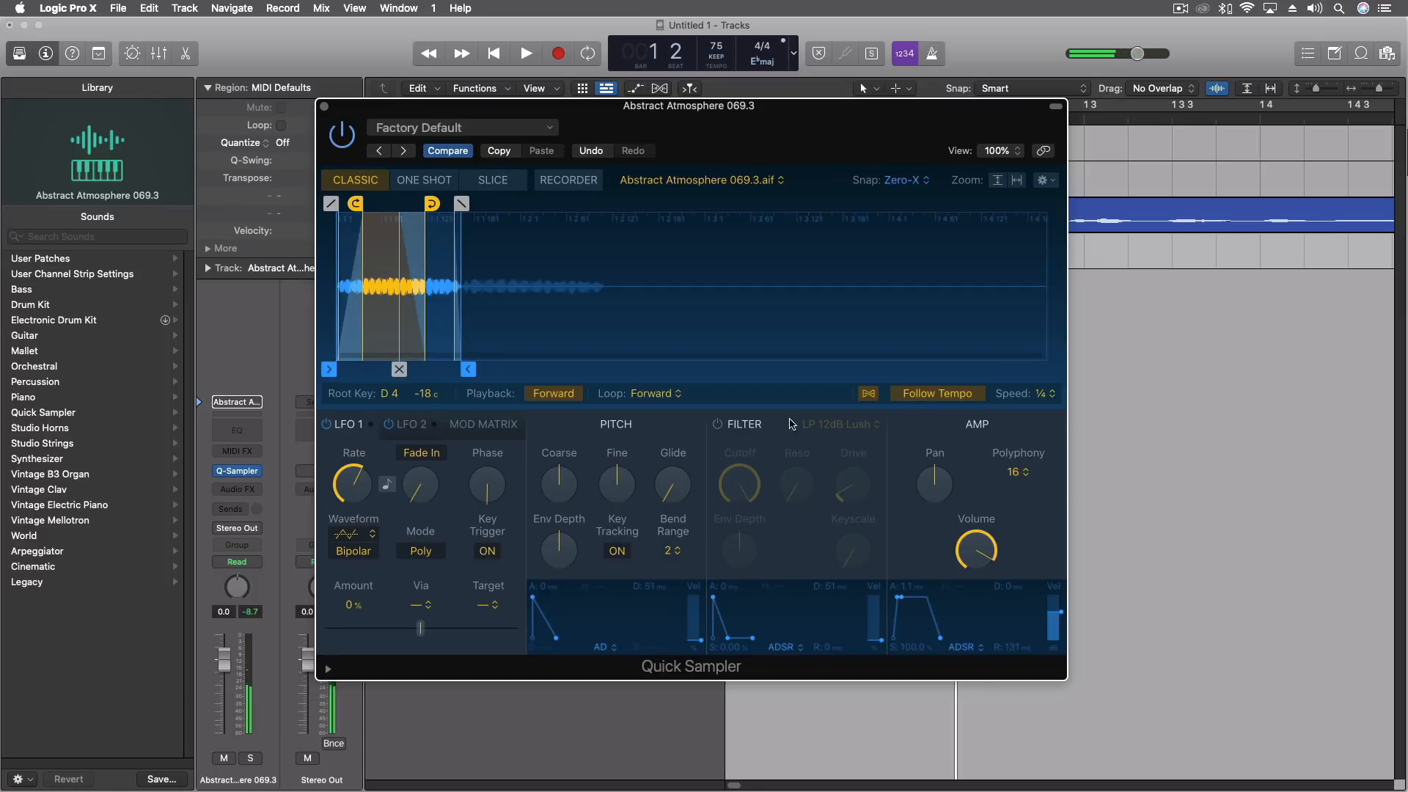
click(1047, 394)
click(1047, 380)
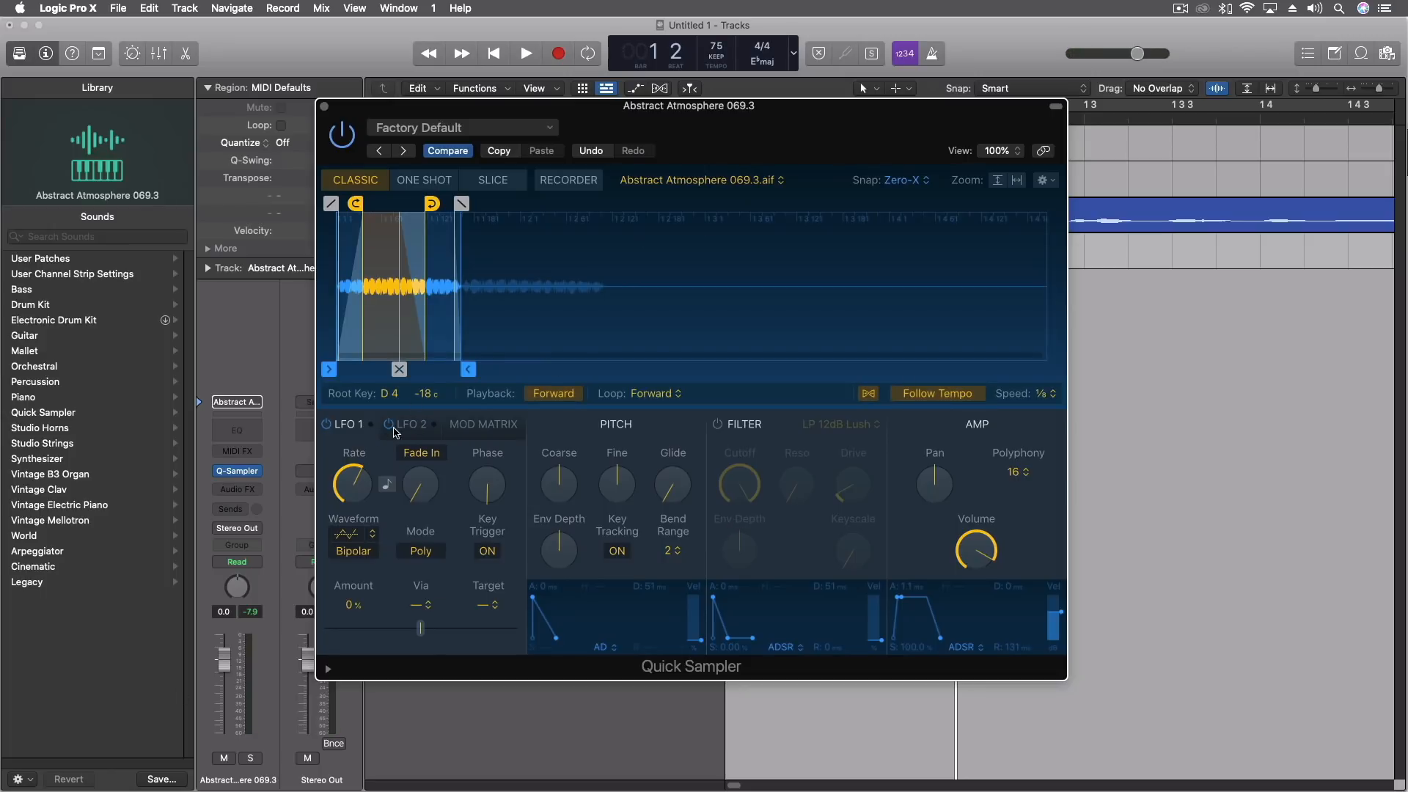
Show Quick Sampler's modulation matrix and set the Pitch Bend source's amount to -0.2%.
click(491, 432)
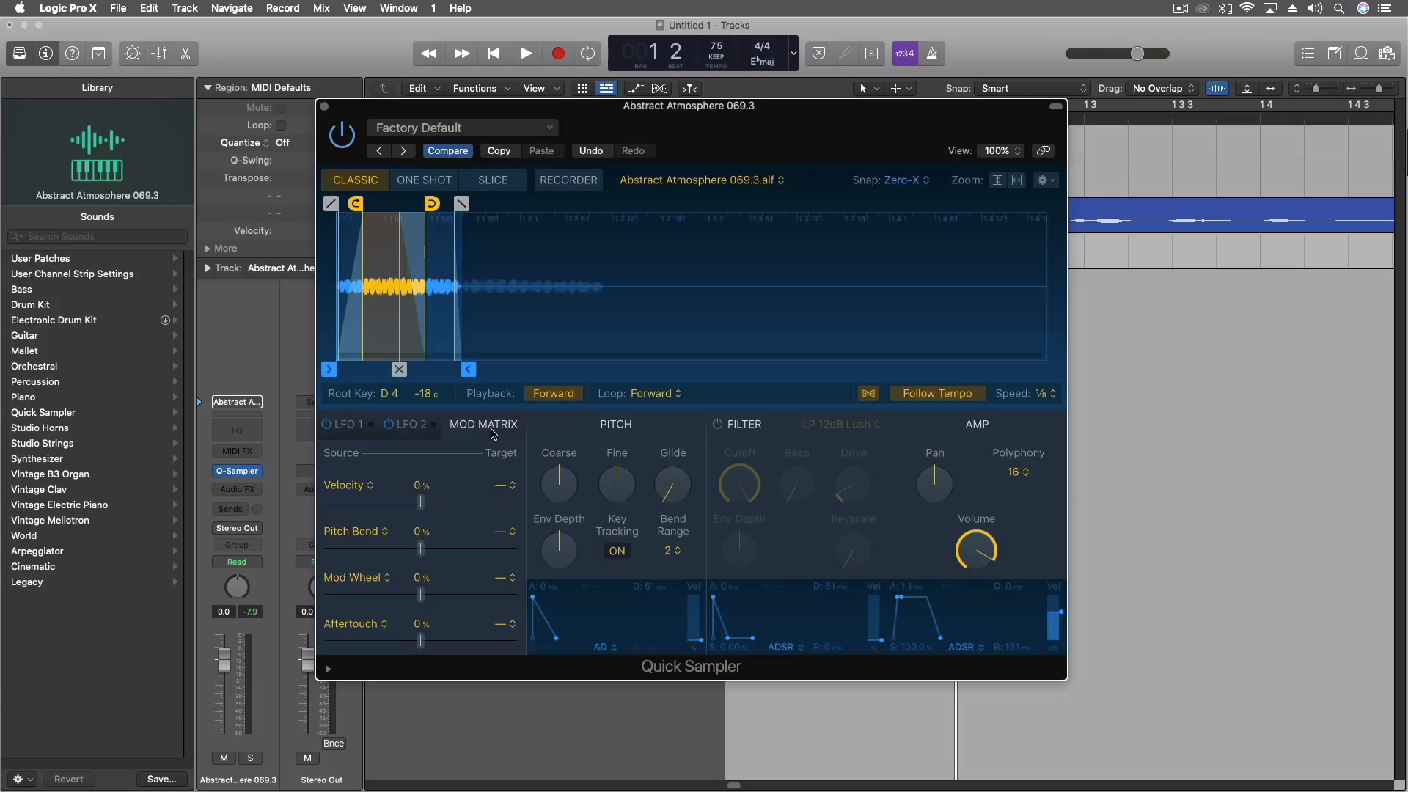
drag(450, 546, 431, 555)
Replace Quick Sampler with a stereo Sampler (Multi-Sample) instrument on the Abstract Atmosphere 069.3 track.
drag(761, 111, 1020, 198)
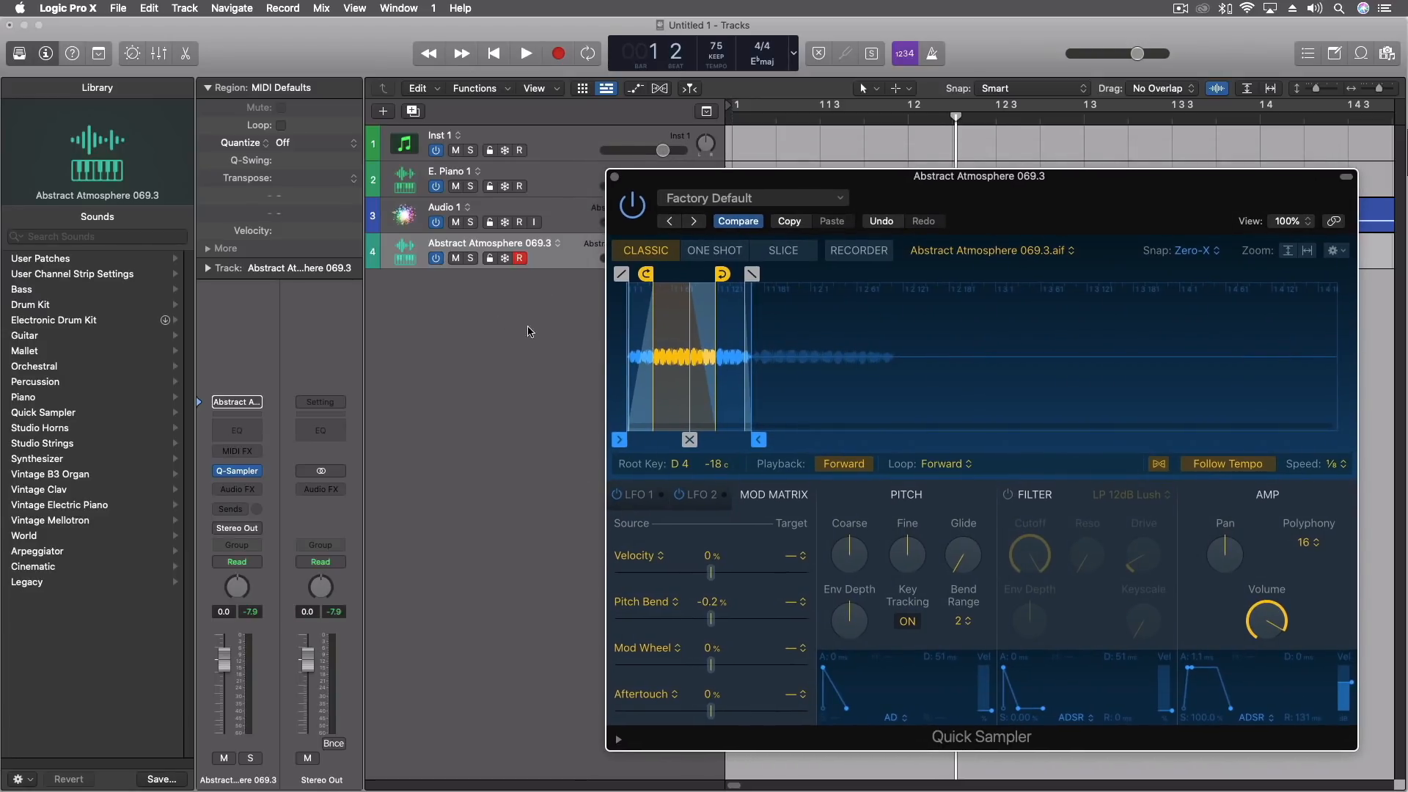
mouse_move(250, 473)
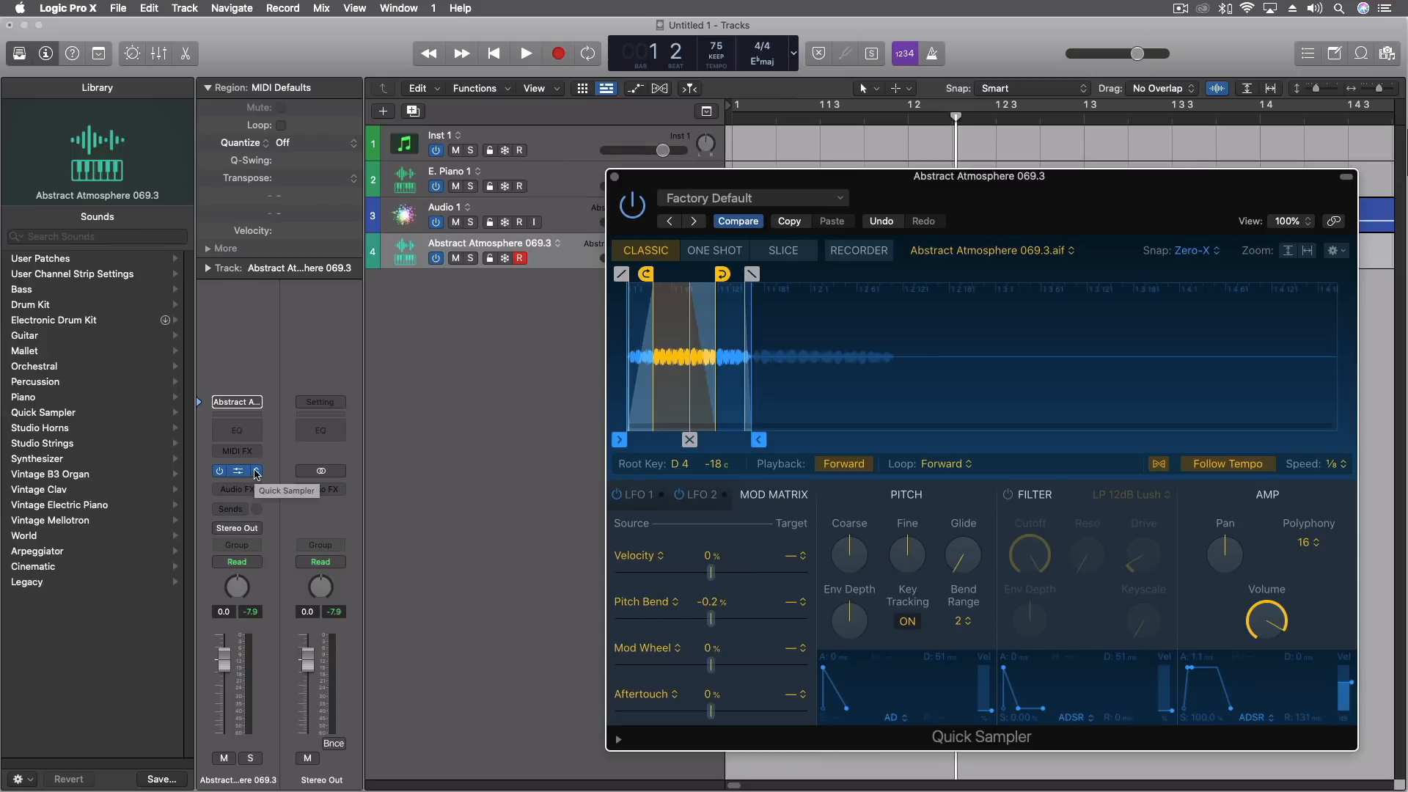
click(256, 475)
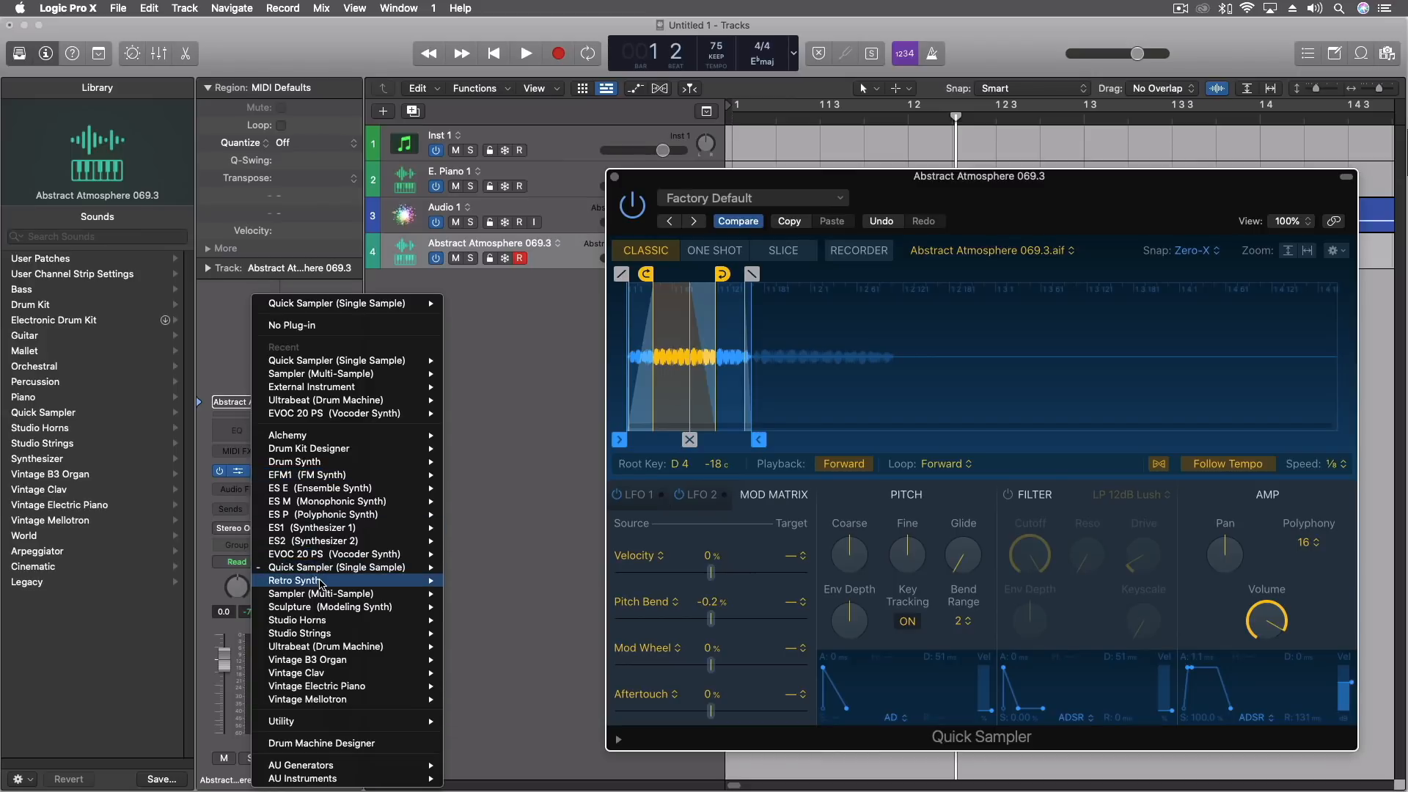
mouse_move(323, 594)
click(498, 613)
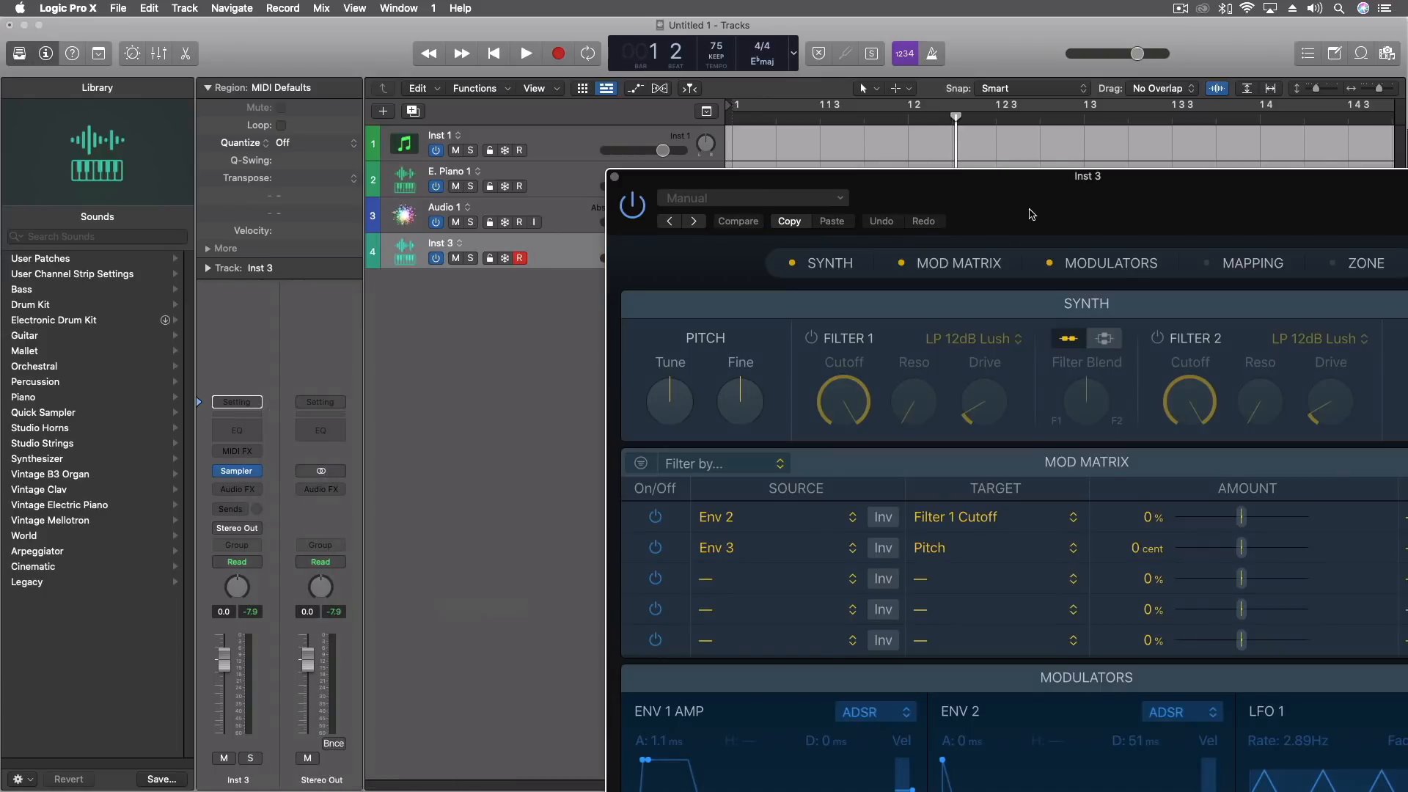
drag(1031, 214, 615, 61)
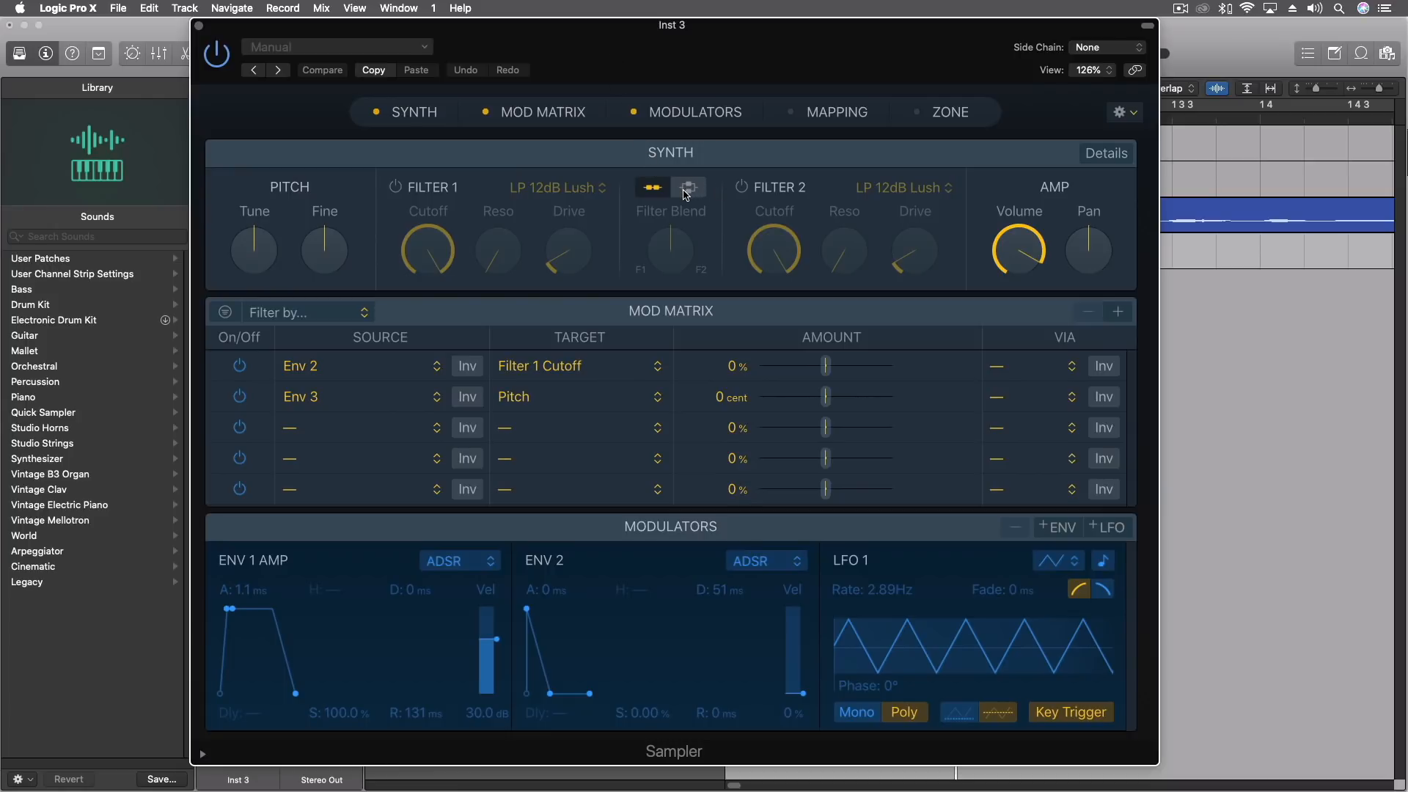
Show only the Mapping and Zone sections in Sampler, hiding Synth, Mod Matrix and Modulators.
click(950, 111)
click(686, 110)
click(543, 112)
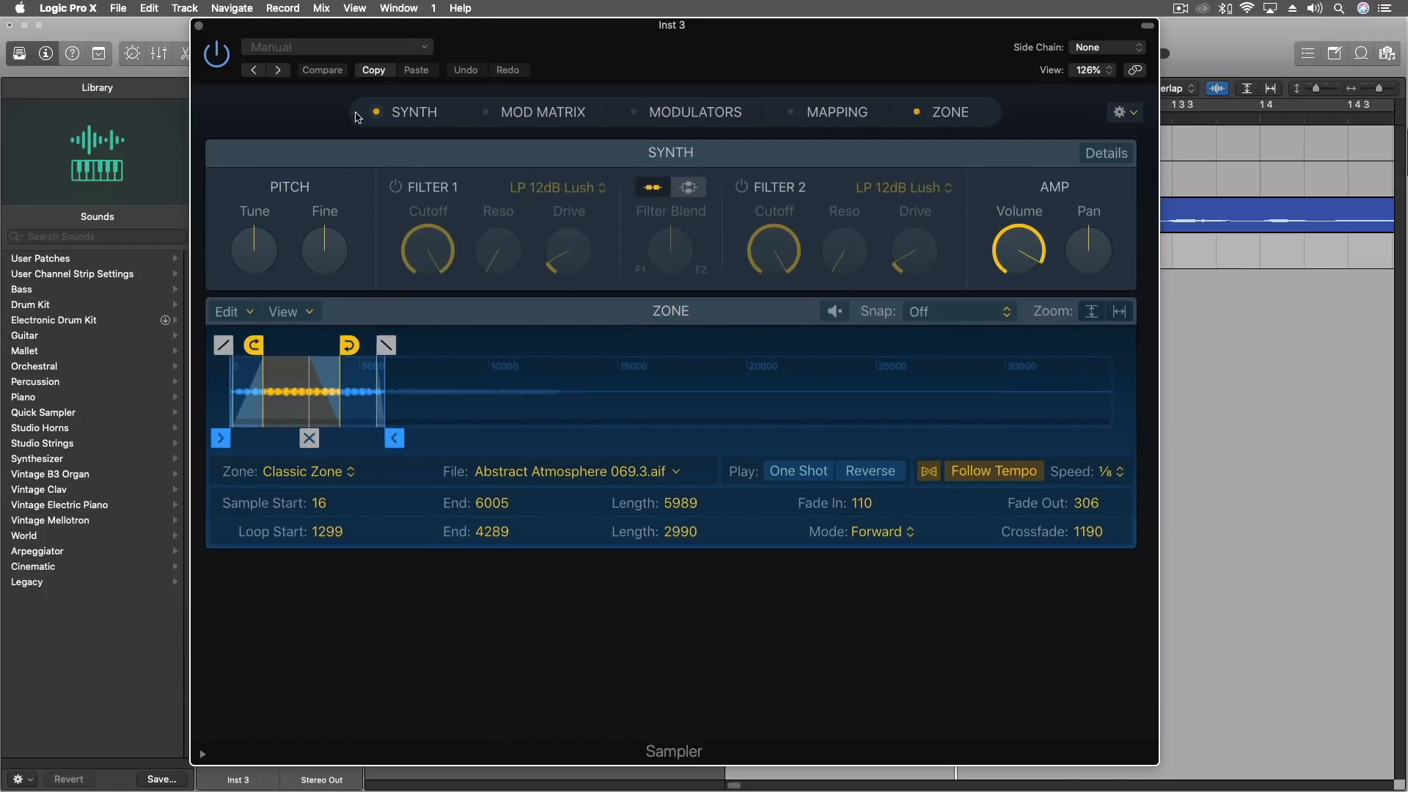
click(354, 115)
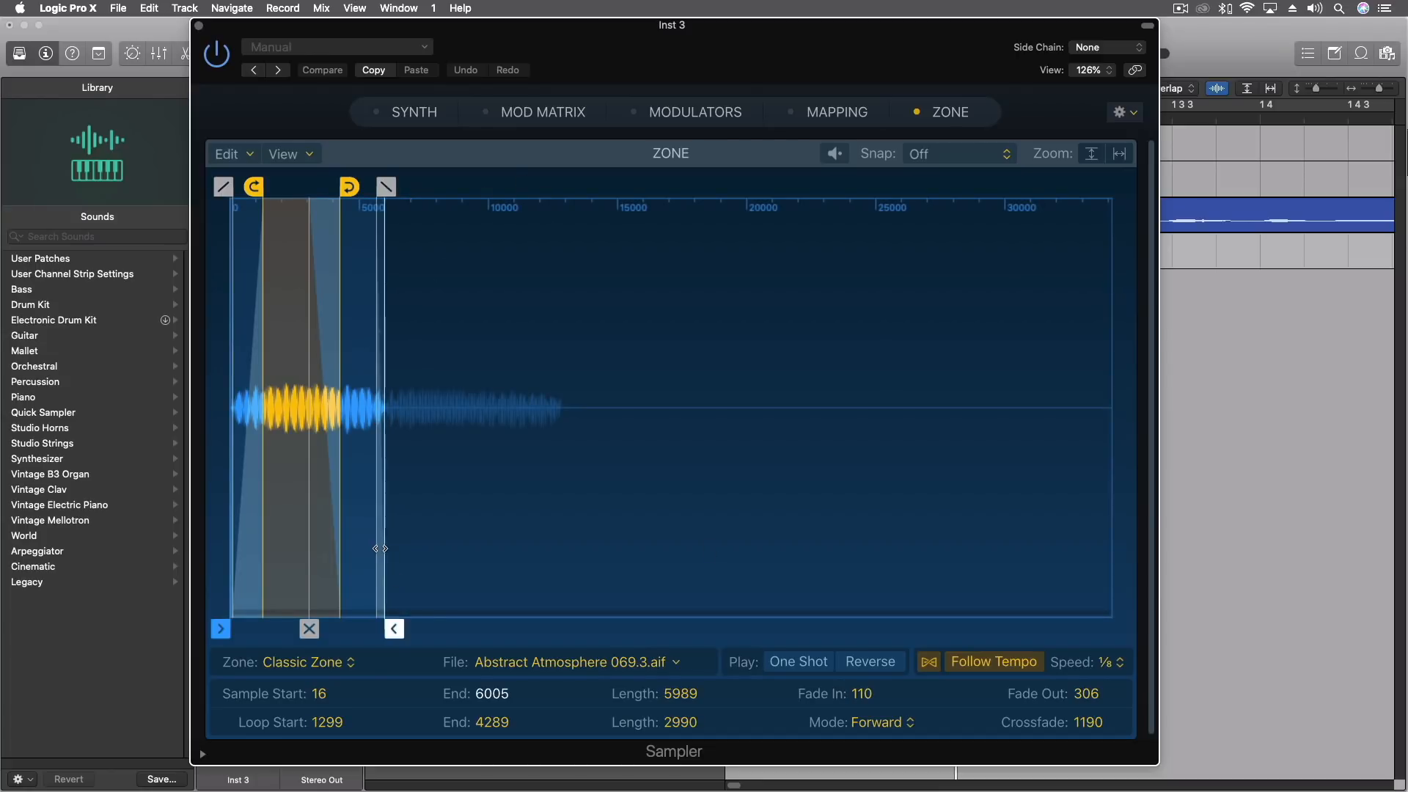
click(826, 115)
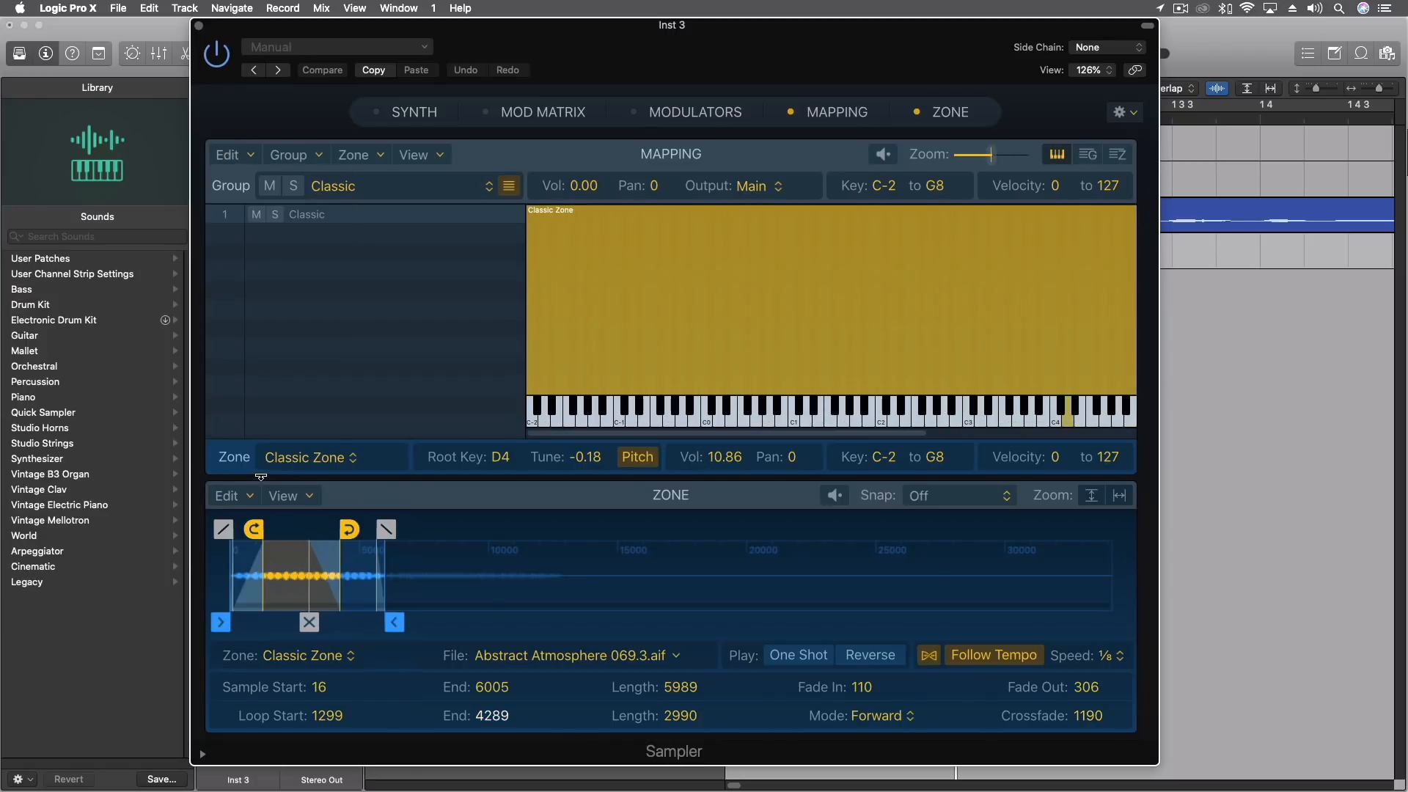
Retune the Classic Zone and set its Follow Tempo speed to 1.
click(250, 498)
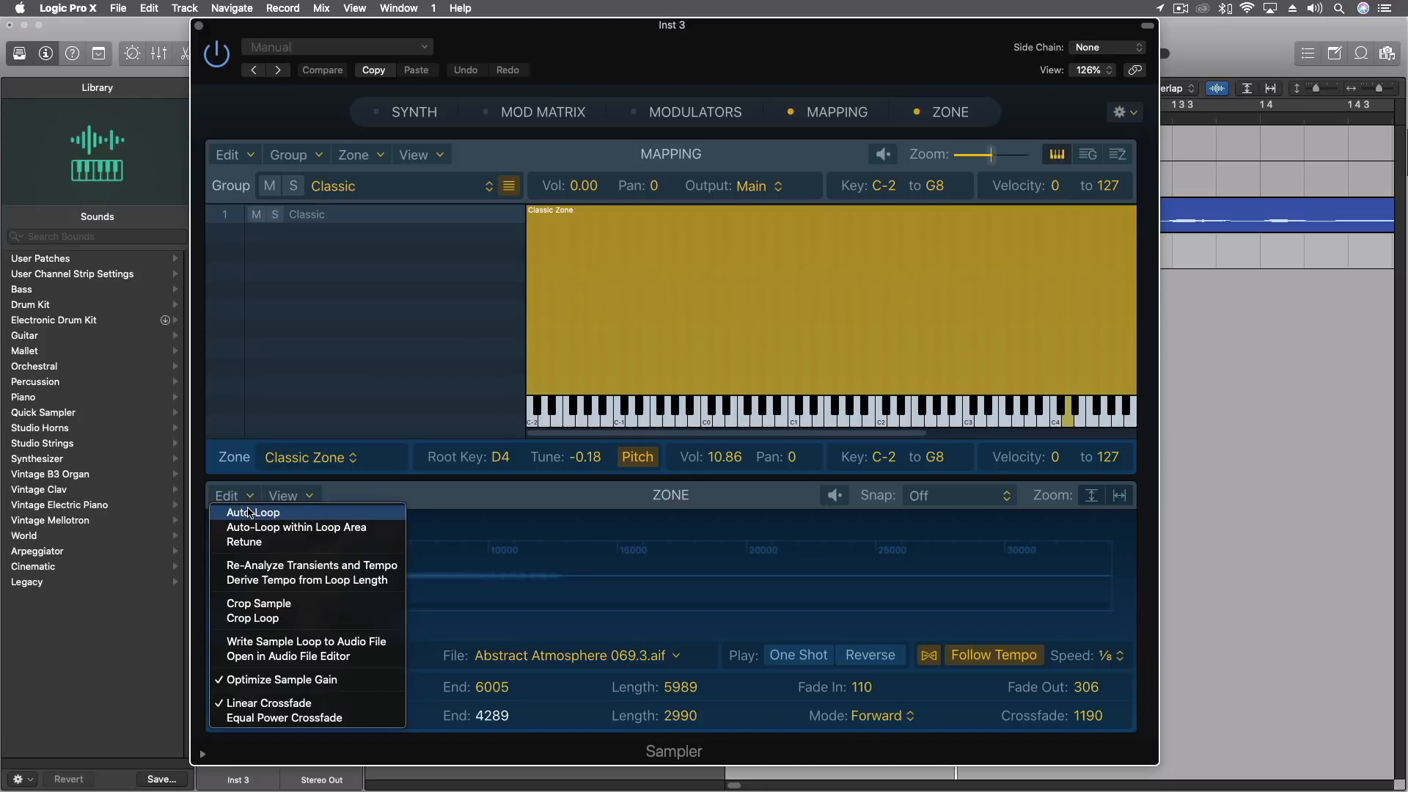
click(243, 543)
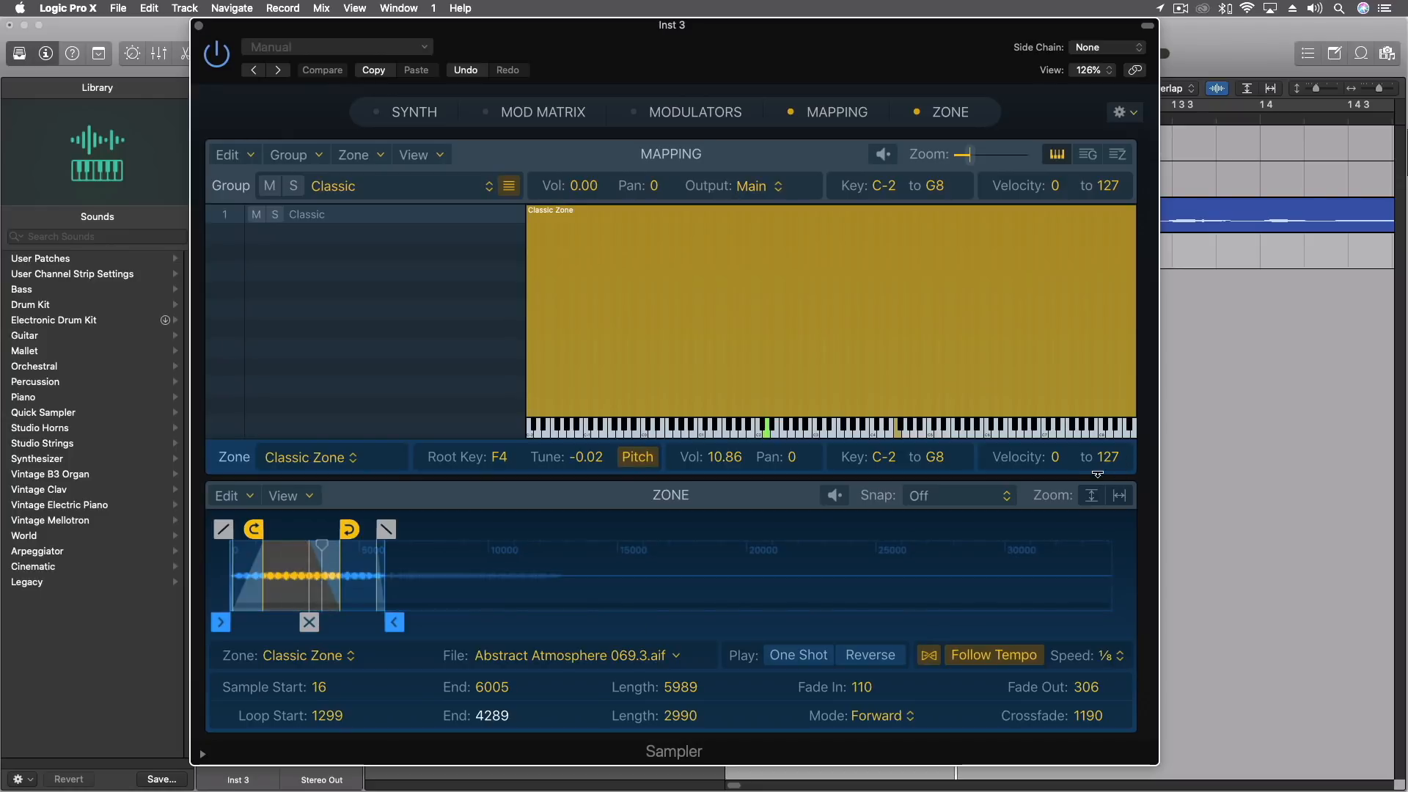
click(1120, 656)
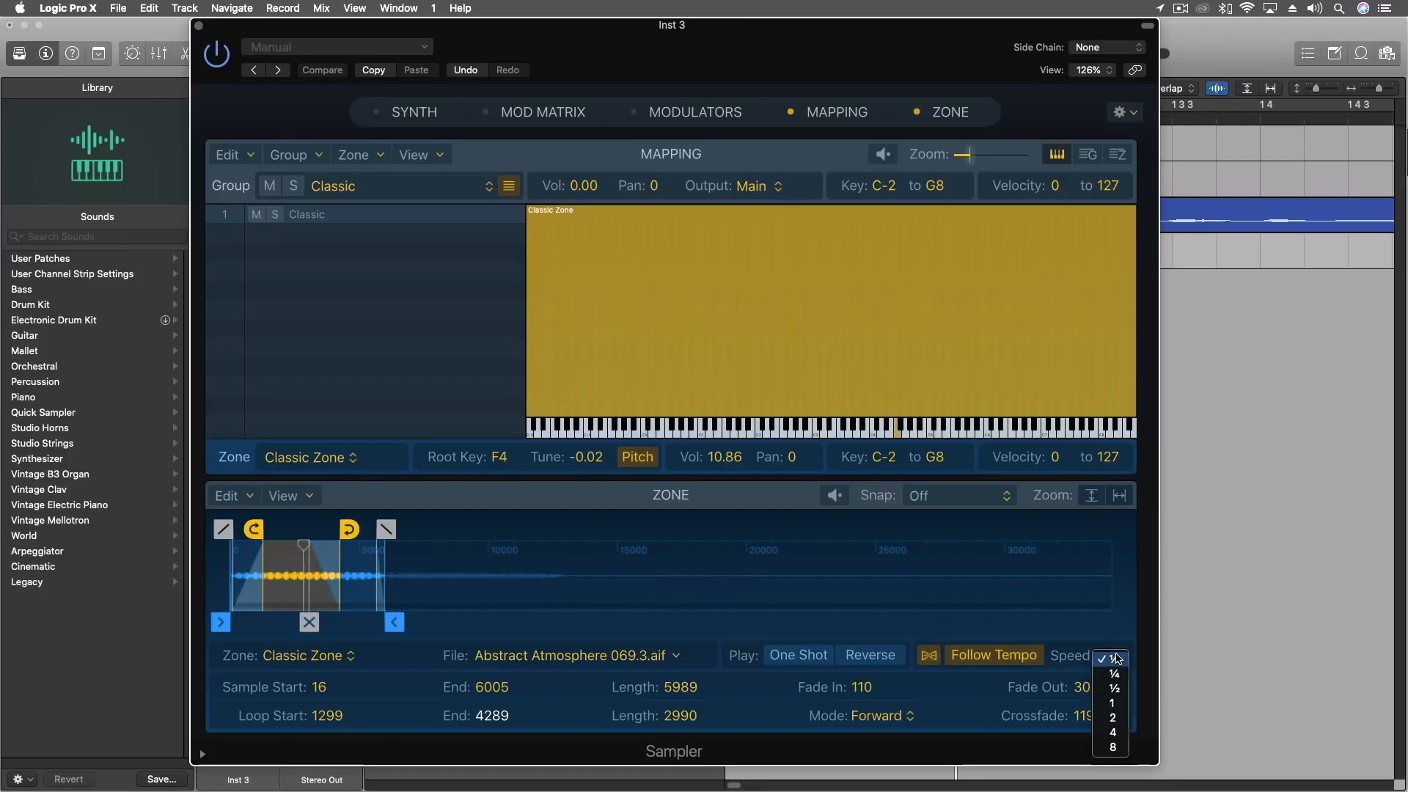
click(1113, 706)
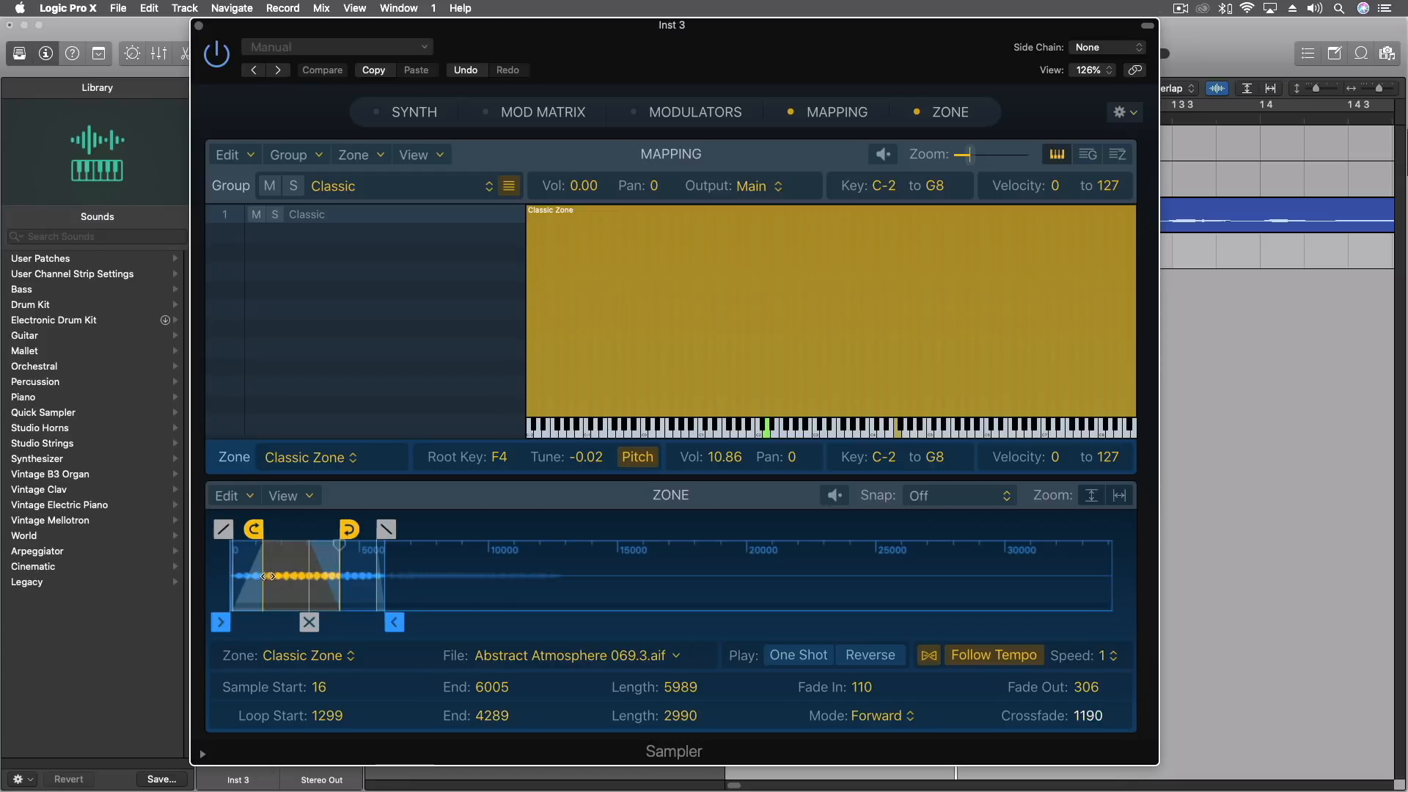
Adjust the zone's loop to run from about 1709 to 4119 and apply Auto-Loop within Loop Area.
drag(349, 529, 358, 531)
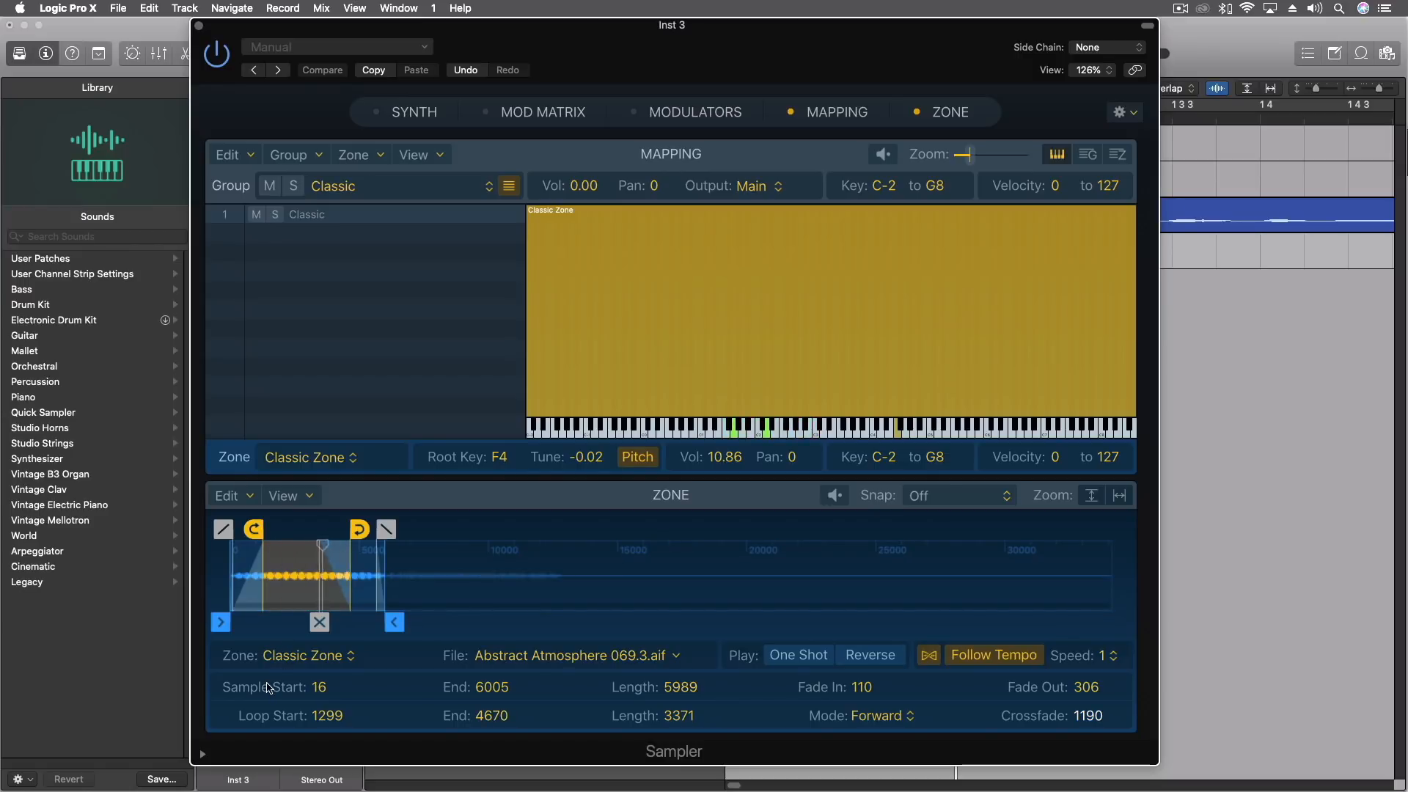
drag(359, 529, 374, 529)
drag(253, 528, 241, 529)
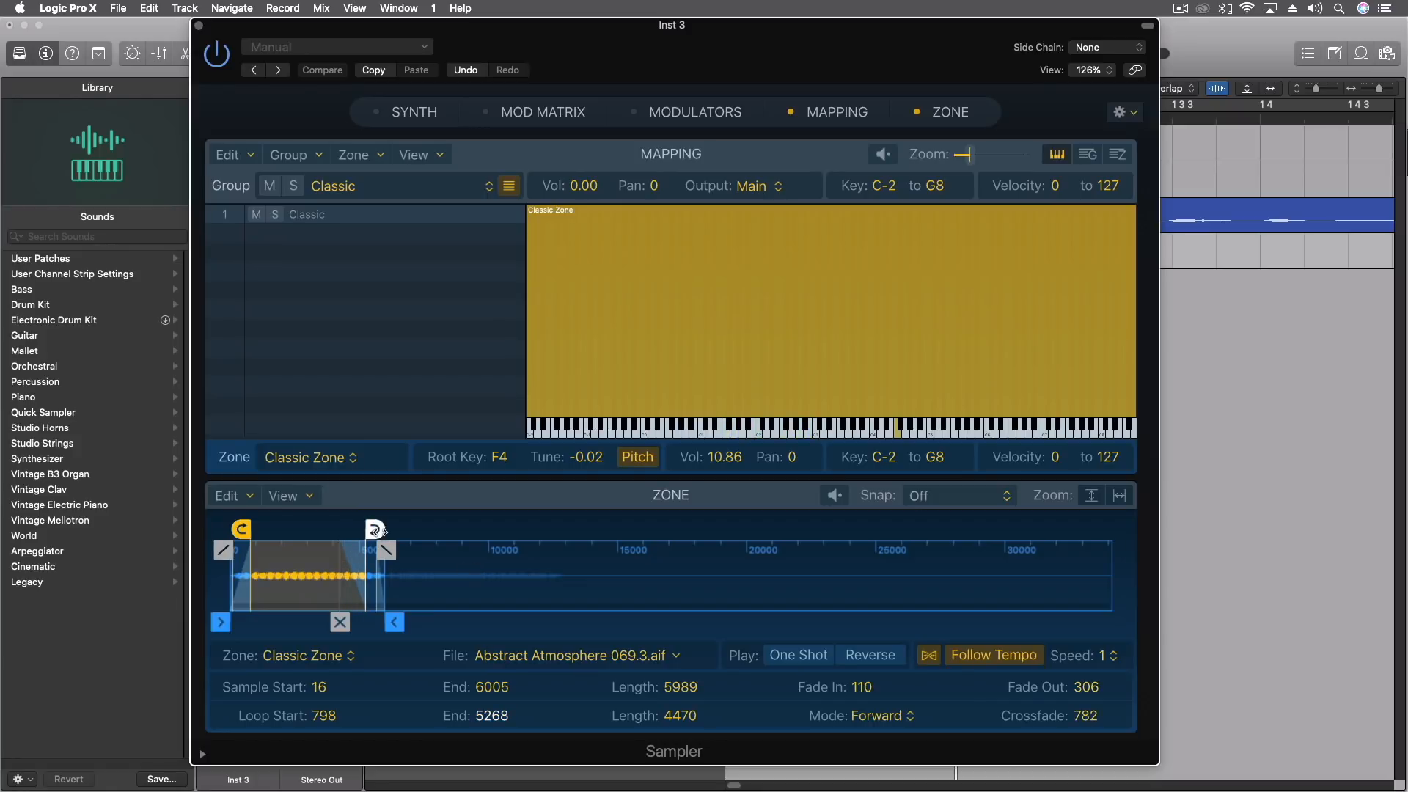
drag(375, 529, 331, 529)
drag(242, 529, 264, 529)
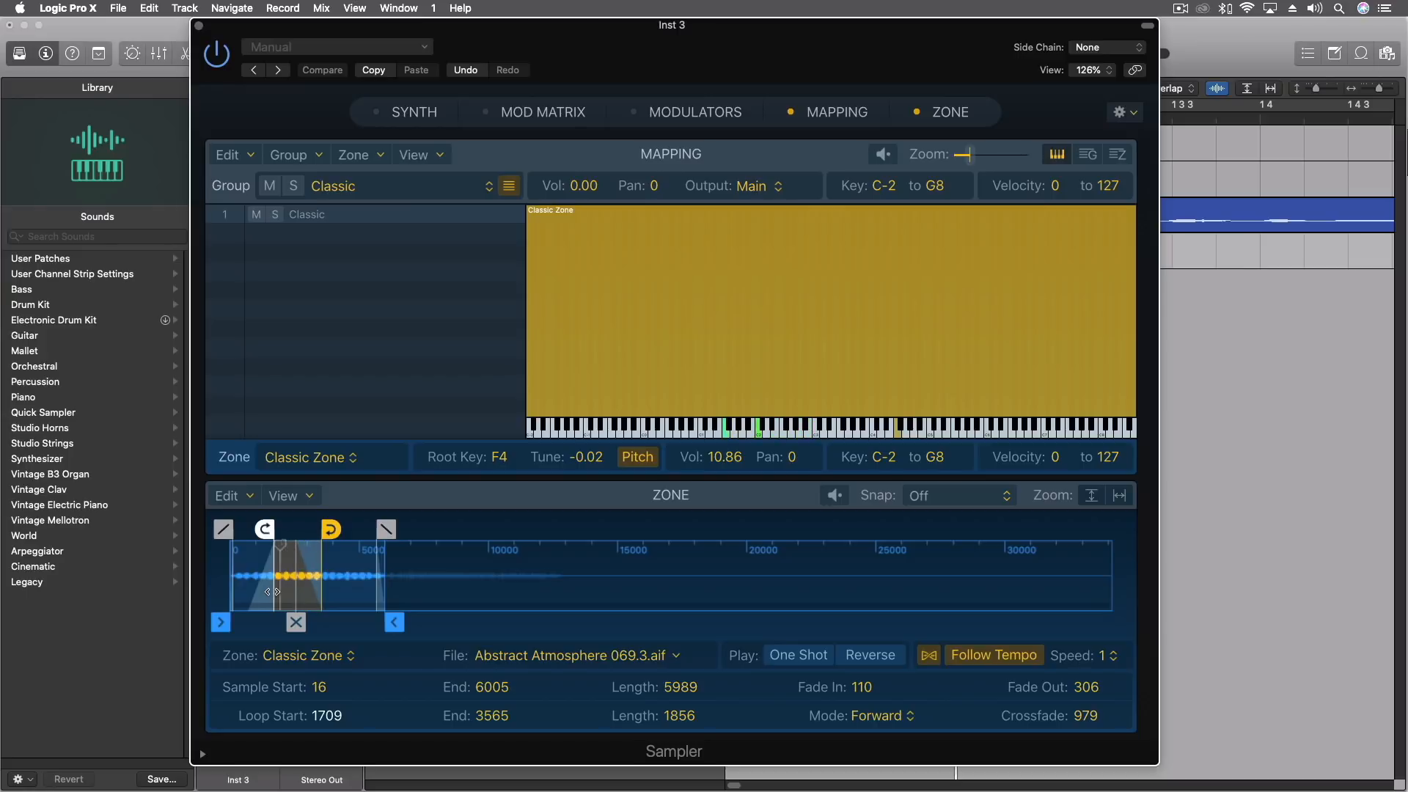
drag(327, 534, 343, 531)
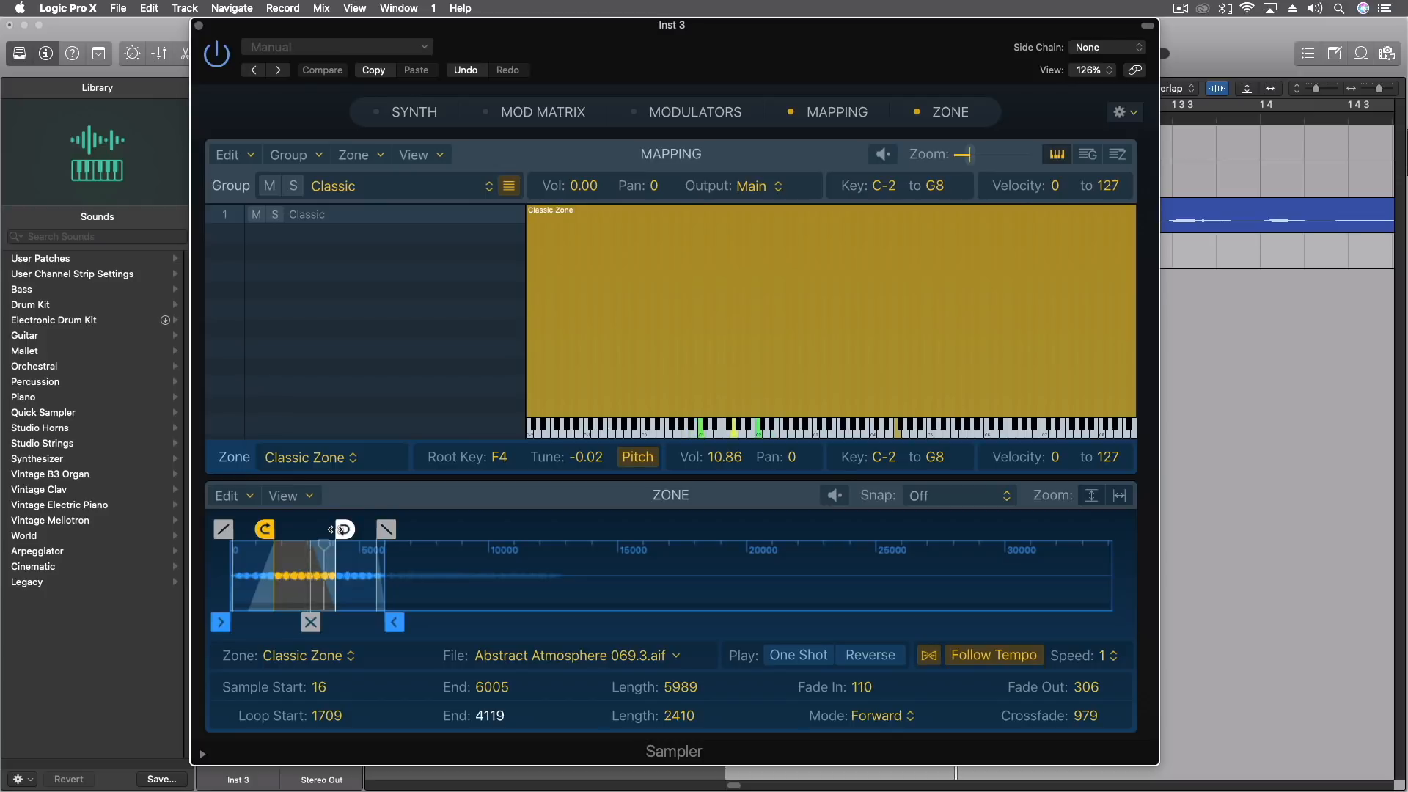
click(228, 497)
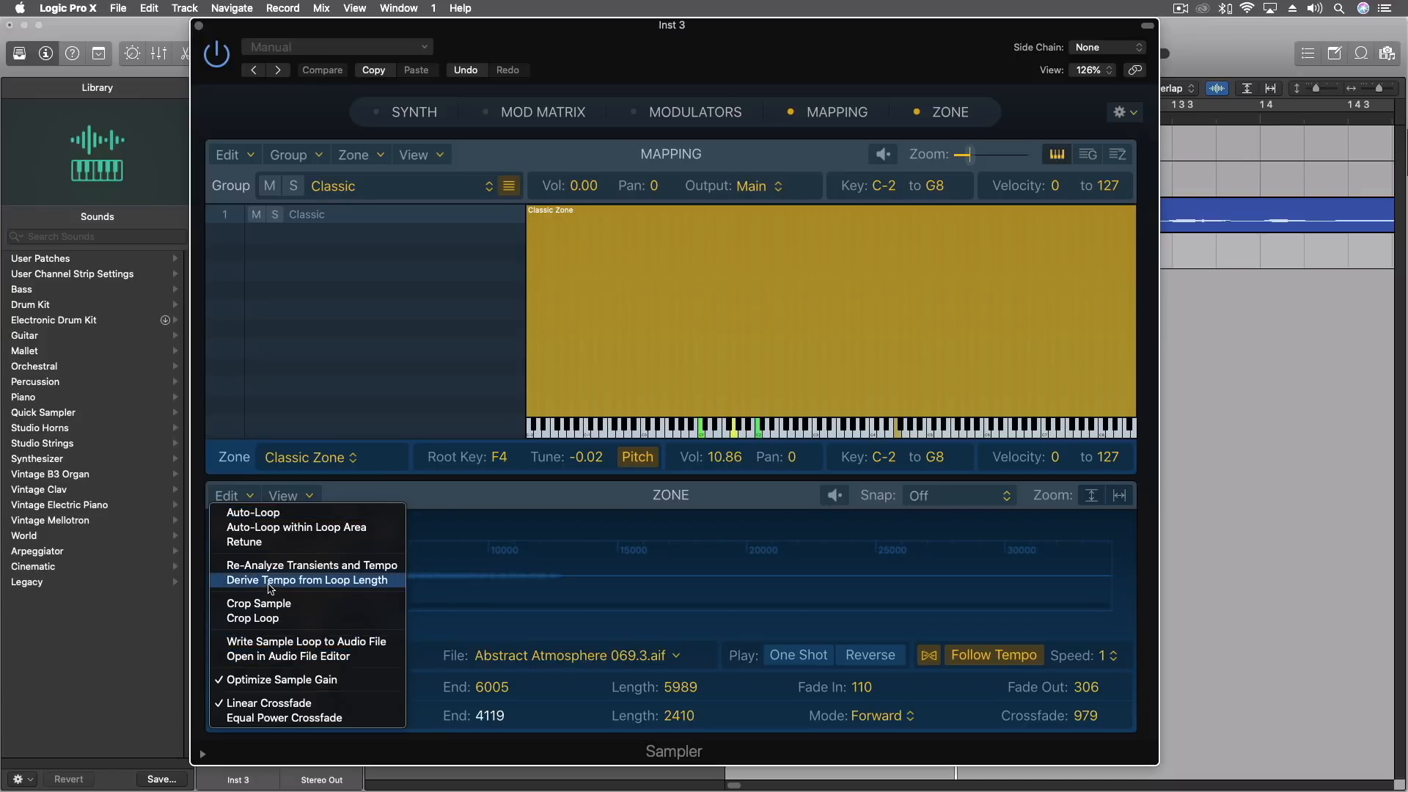
click(285, 528)
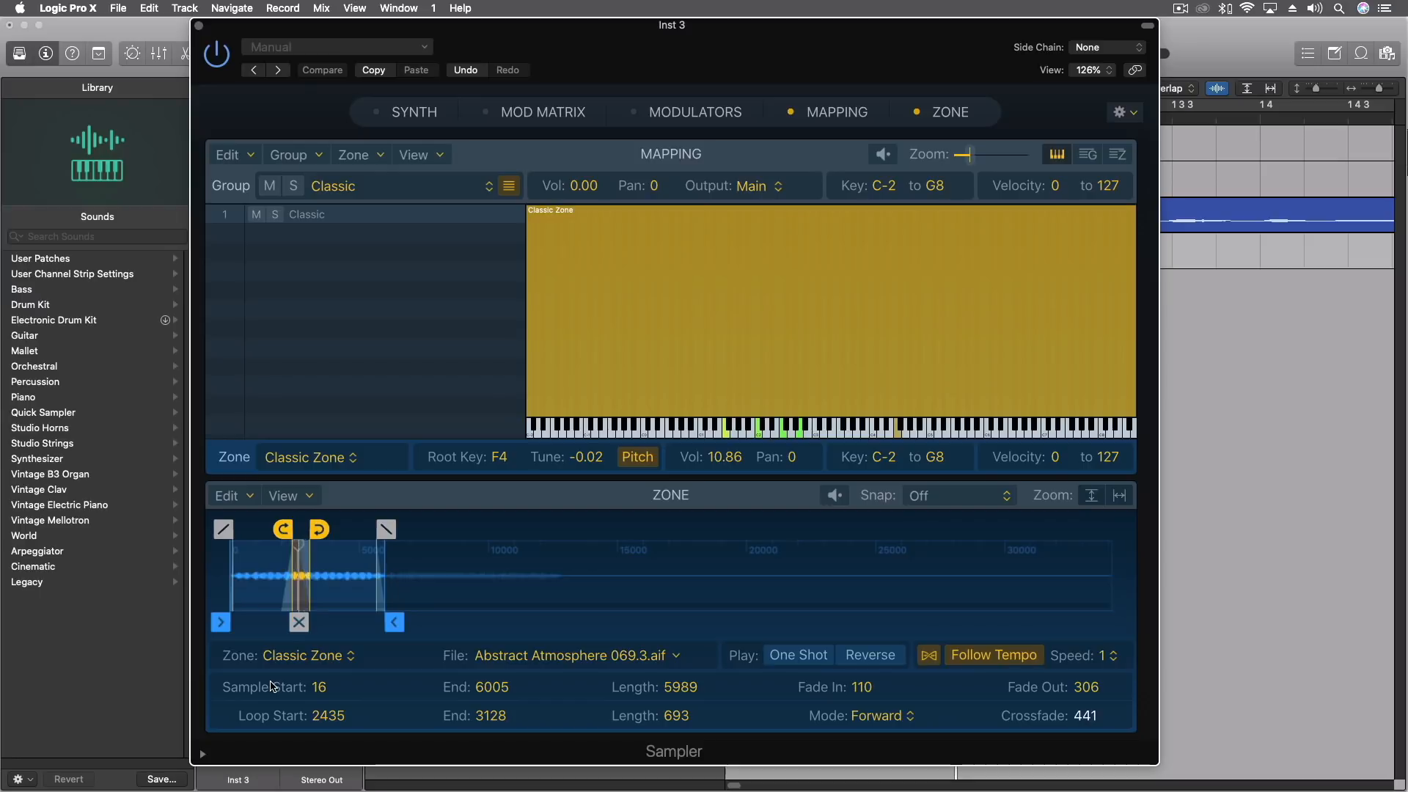
Open the zone's sample in the Audio File Editor to view its waveform, and close the editor.
click(246, 499)
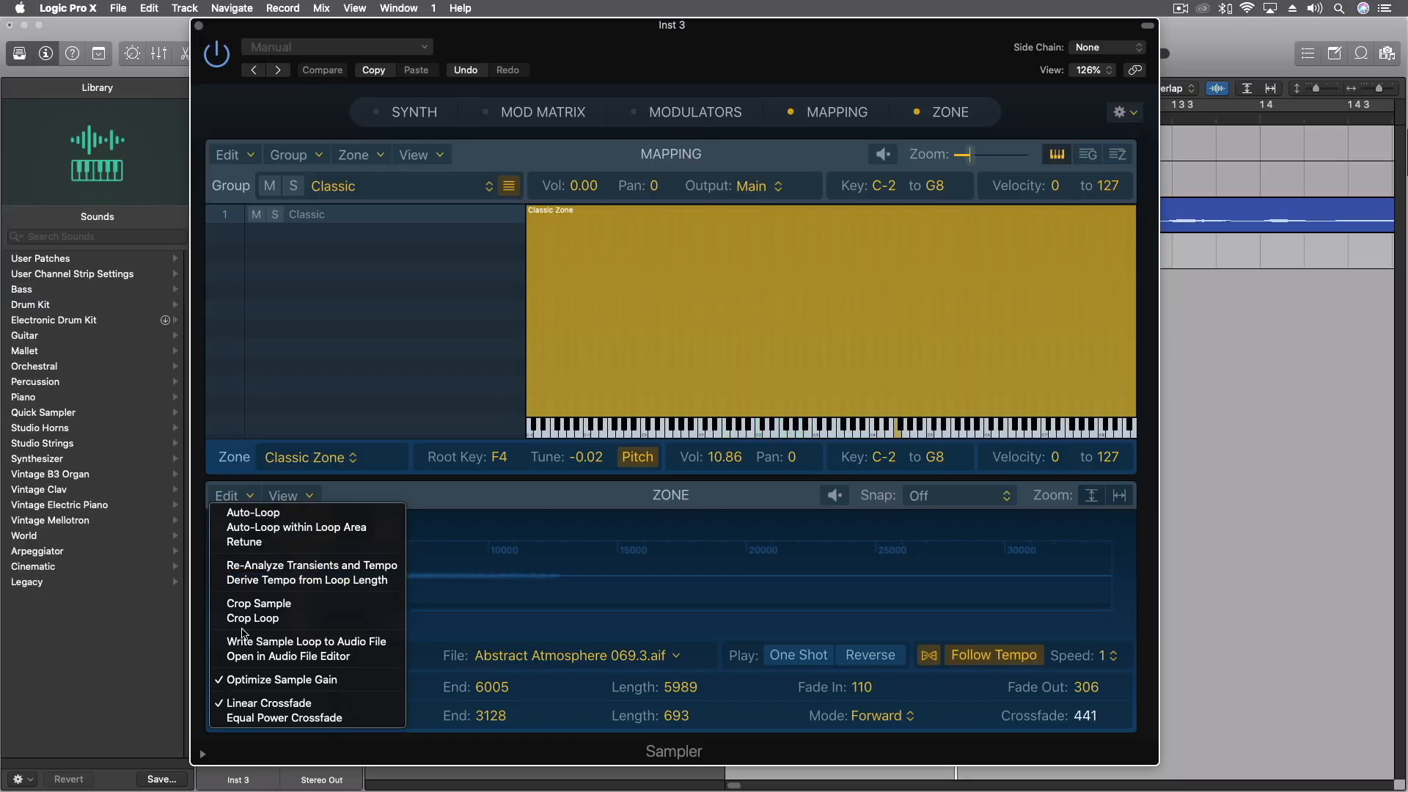
click(276, 657)
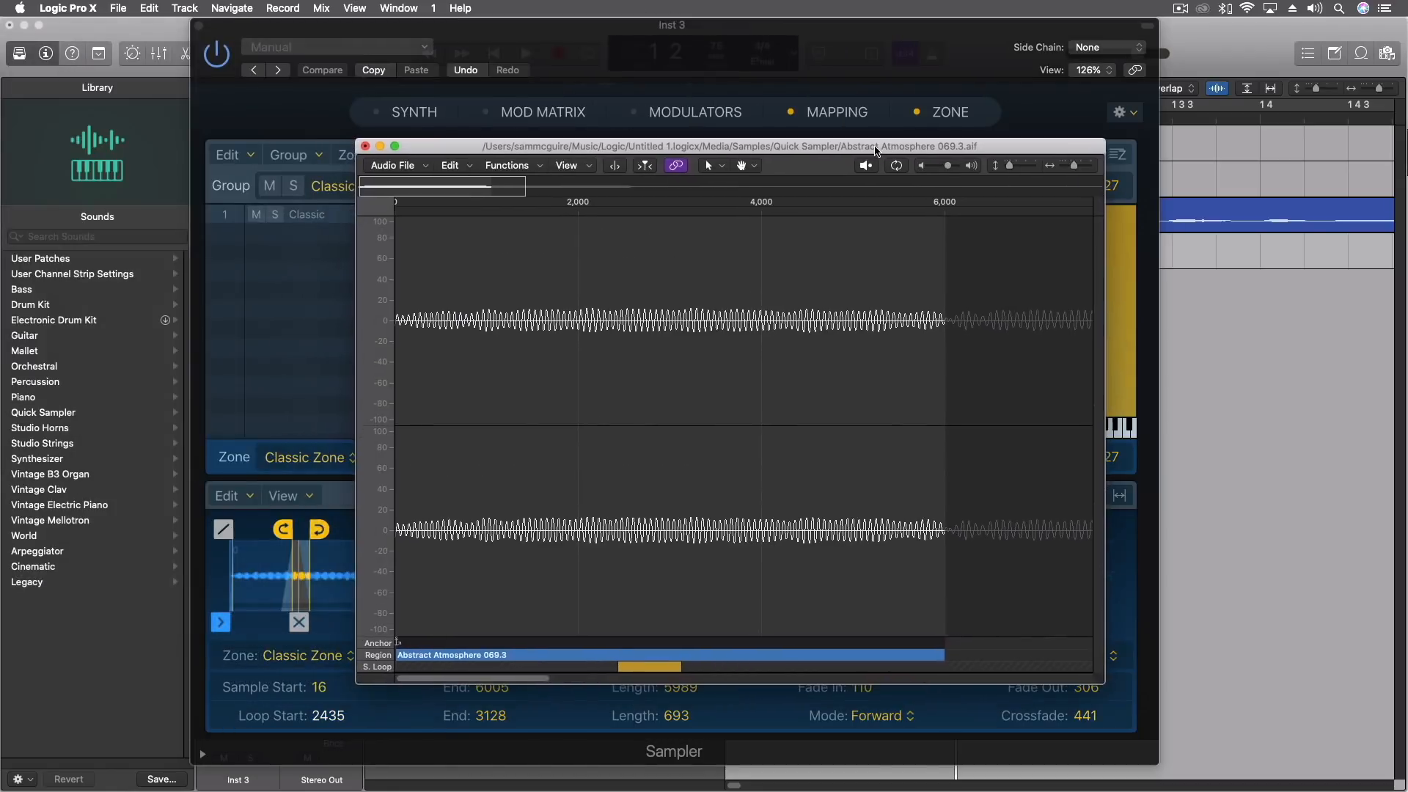
click(366, 146)
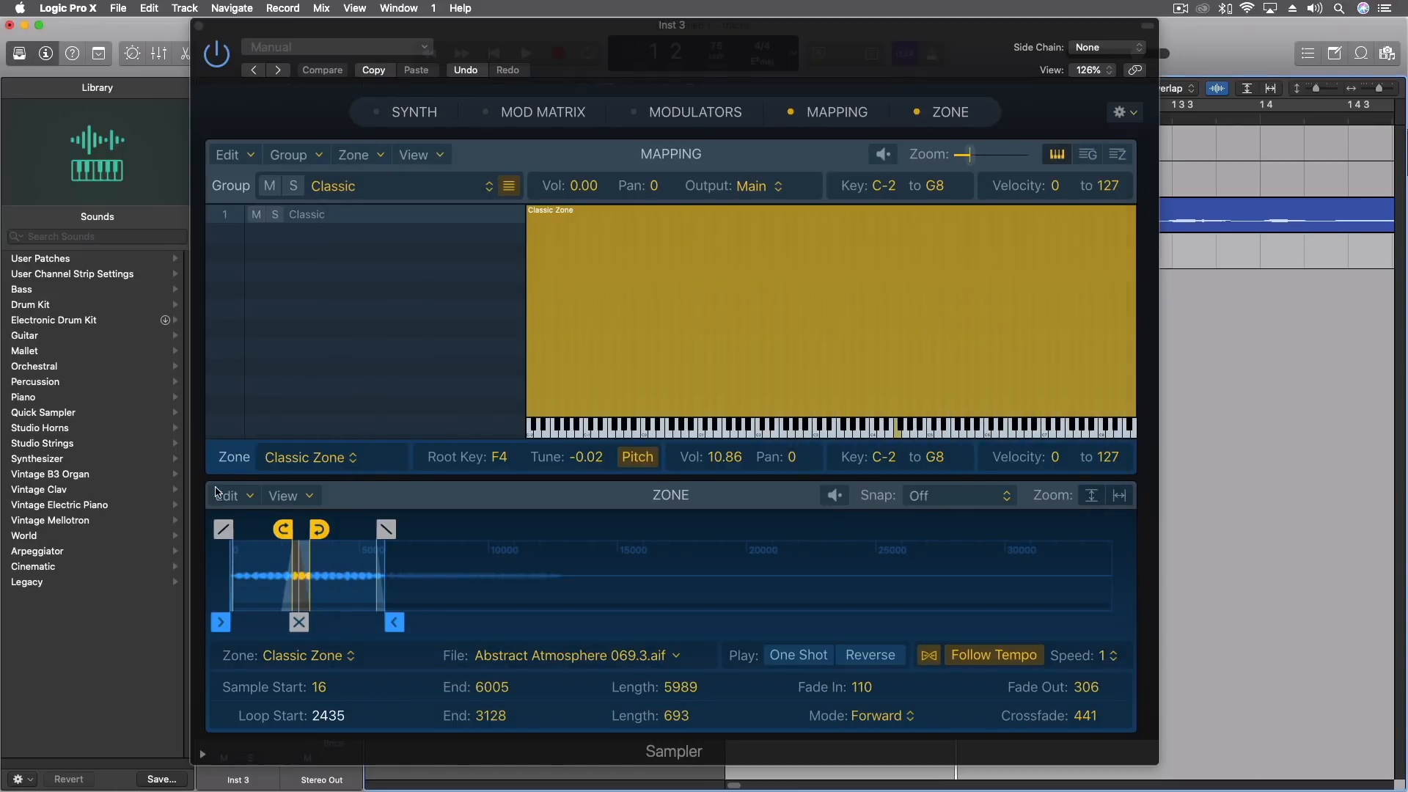
click(242, 499)
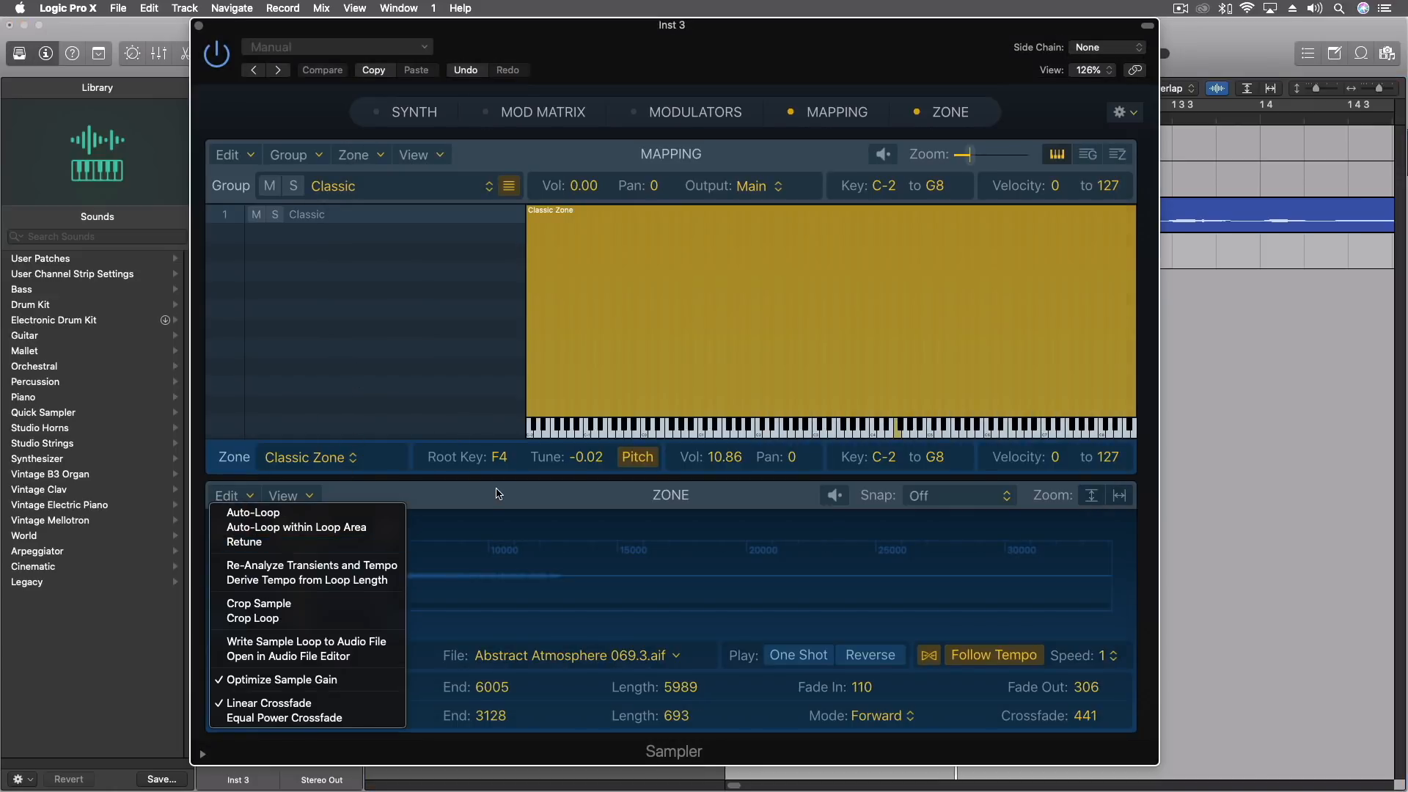
click(219, 477)
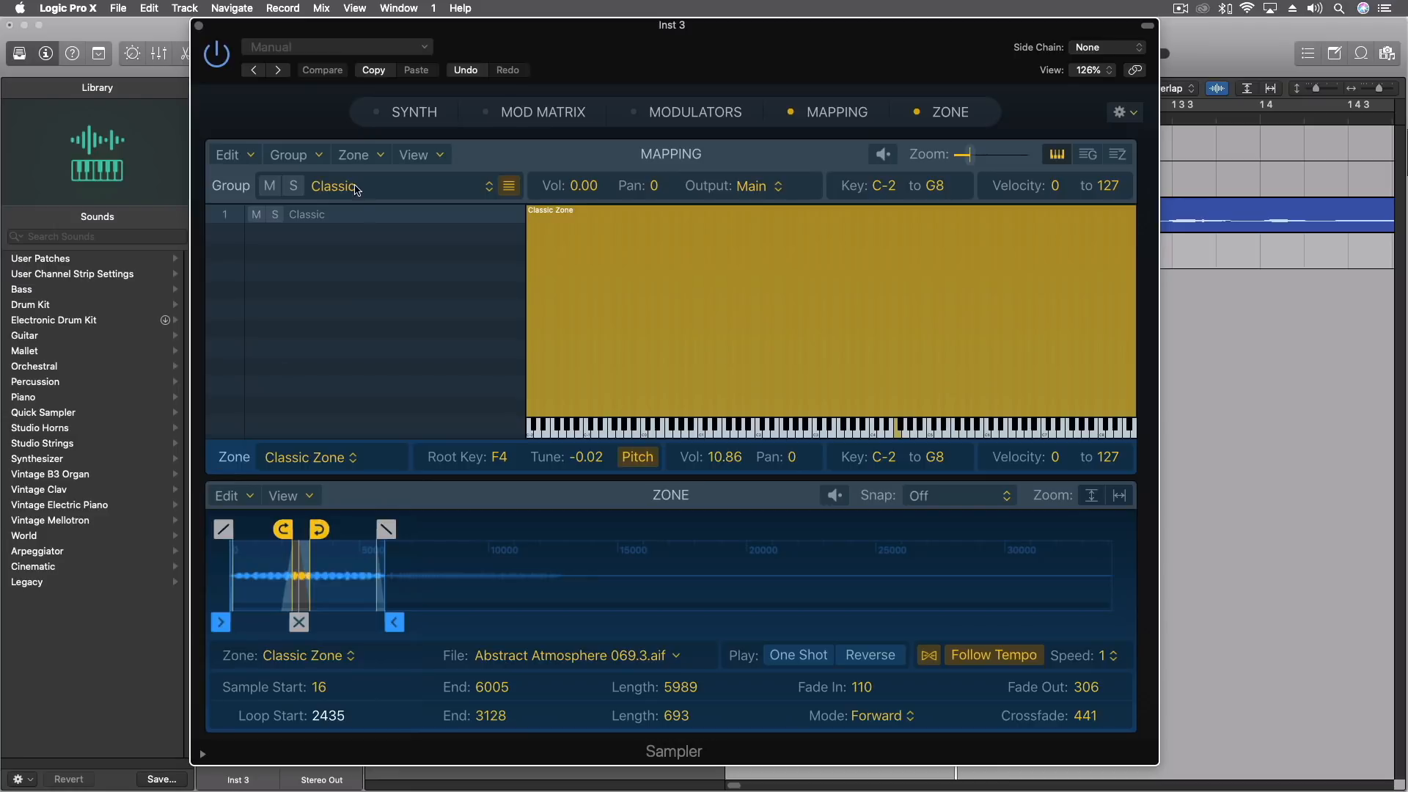
Close the Sampler window to return to the Tracks area.
drag(473, 27, 1124, 459)
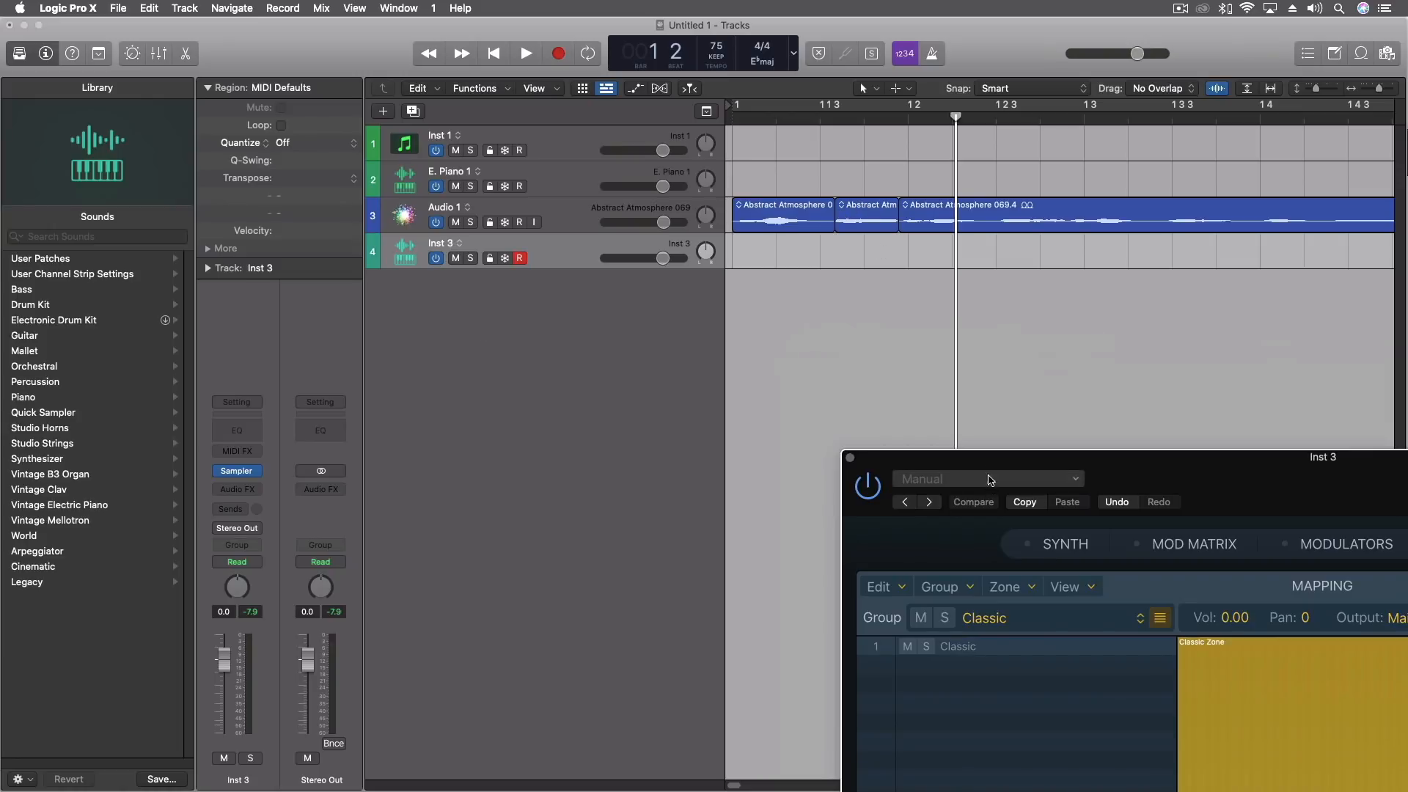
drag(988, 457, 373, 35)
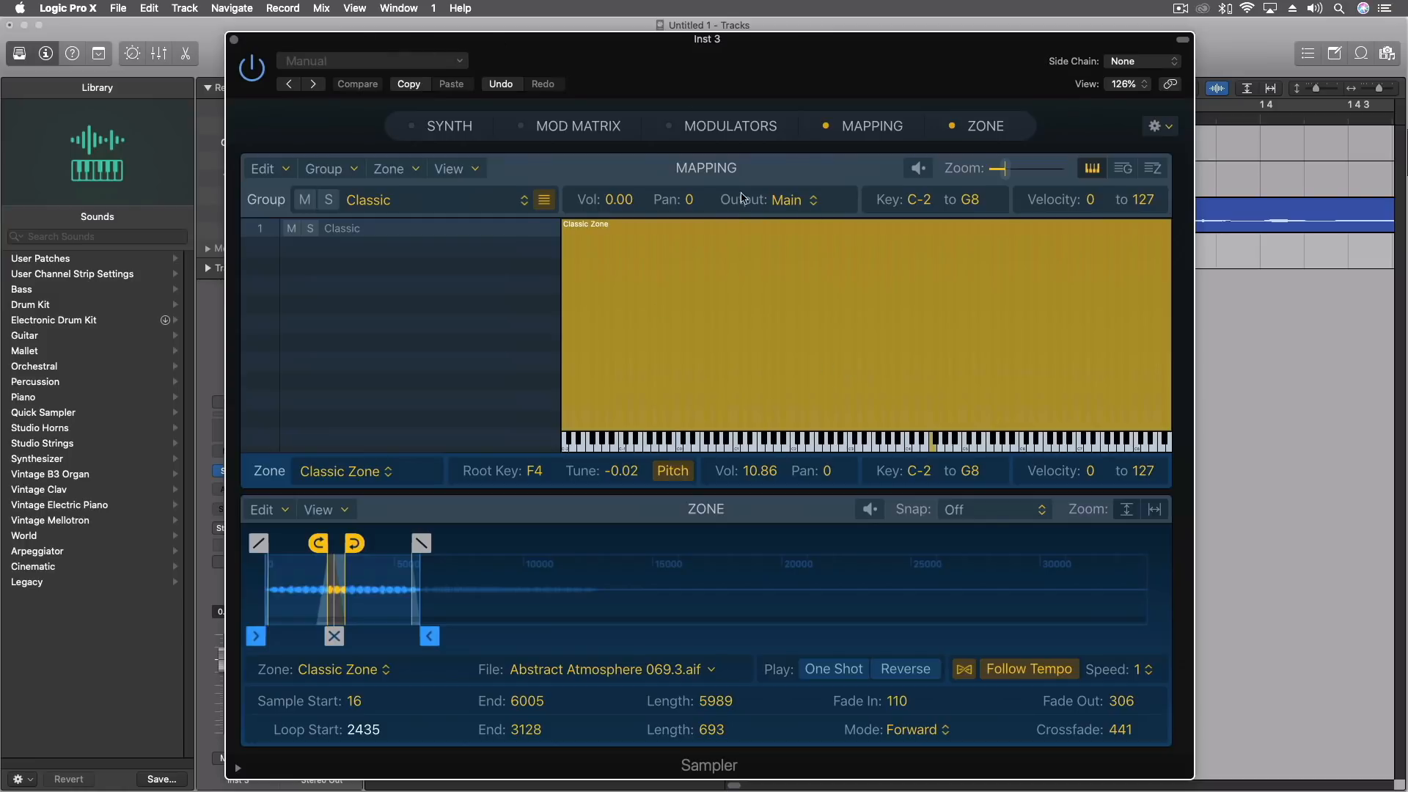
click(234, 39)
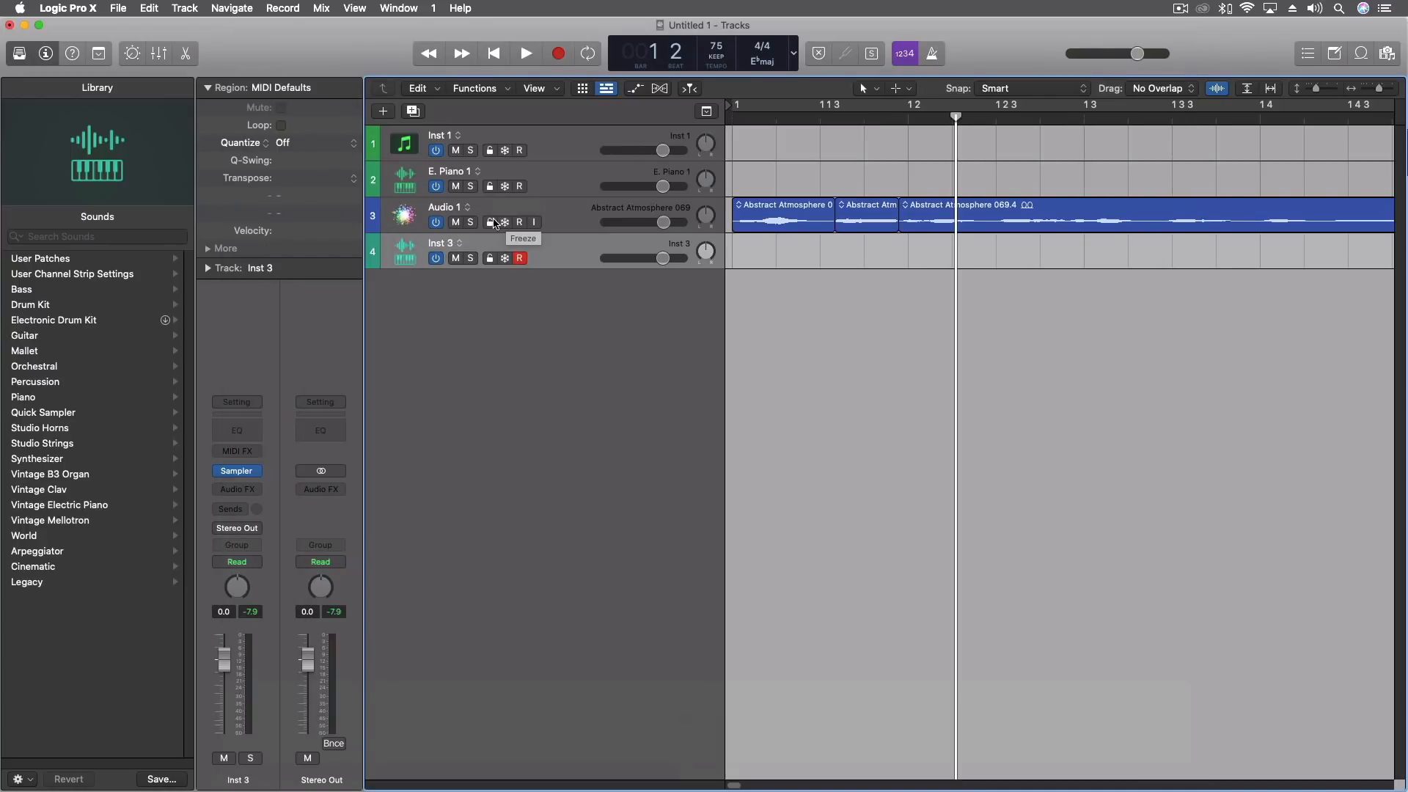
Examine the available instruments, including Sampler, Quick Sampler and Alchemy, and the Auto Sampler audio effect for the Inst 3 track.
click(259, 472)
mouse_move(343, 597)
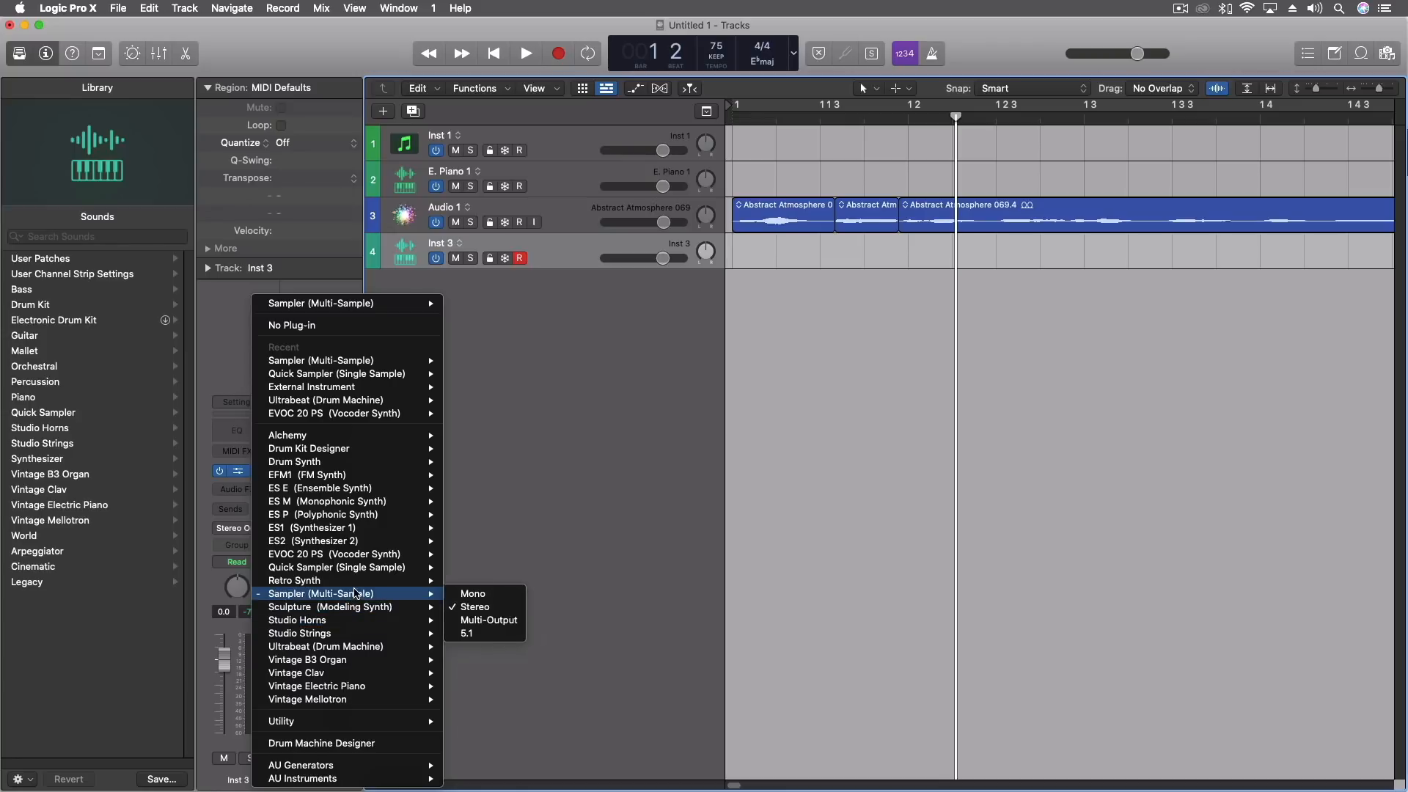
mouse_move(359, 570)
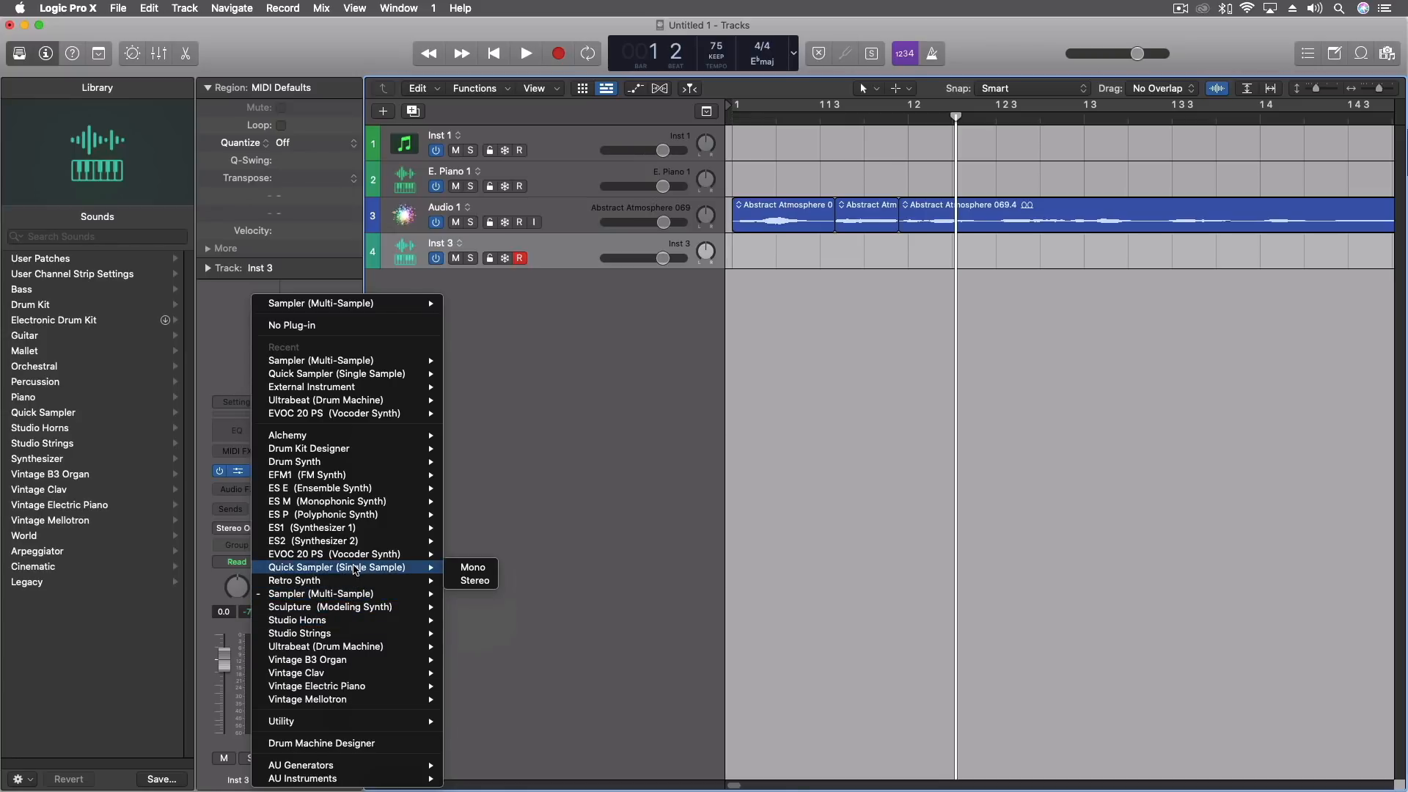
mouse_move(329, 439)
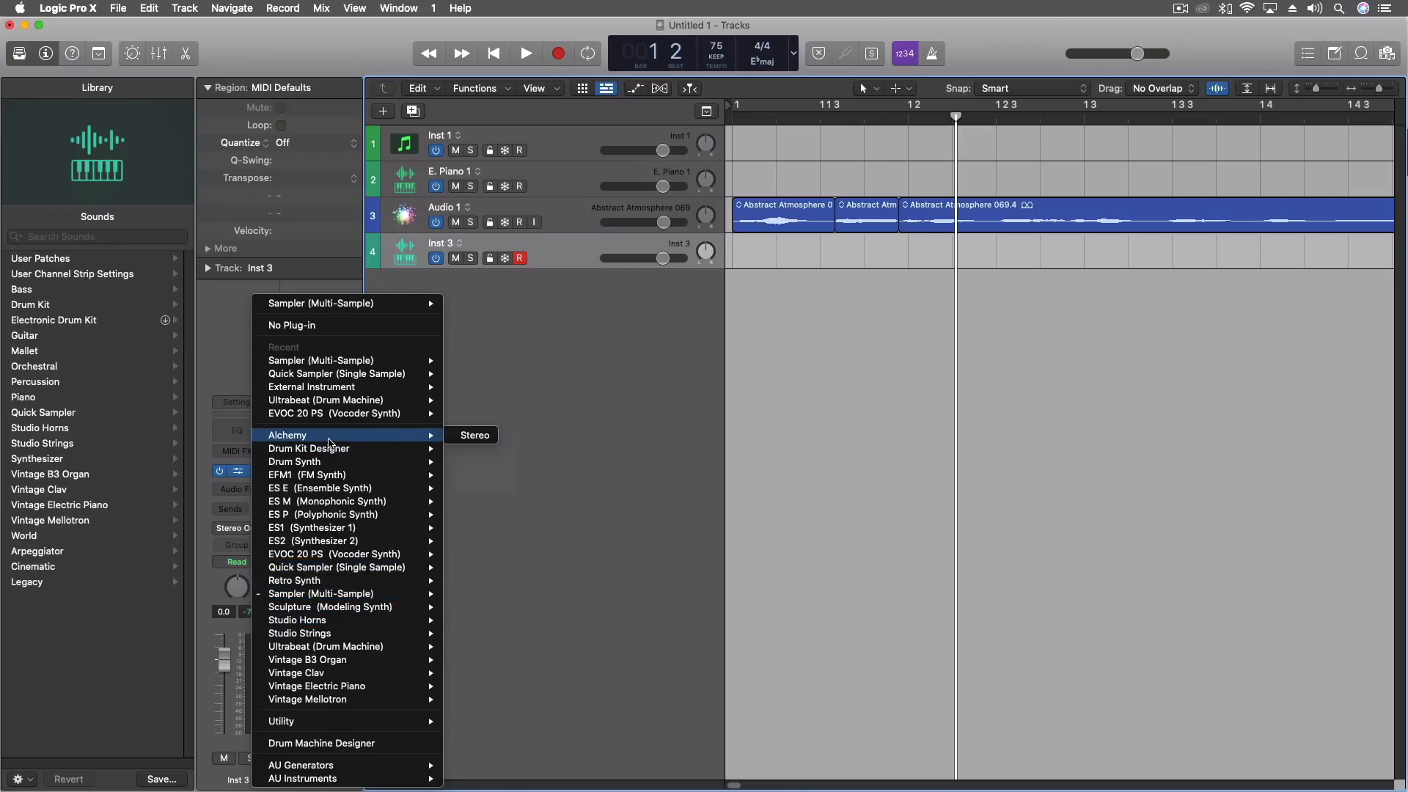
click(572, 519)
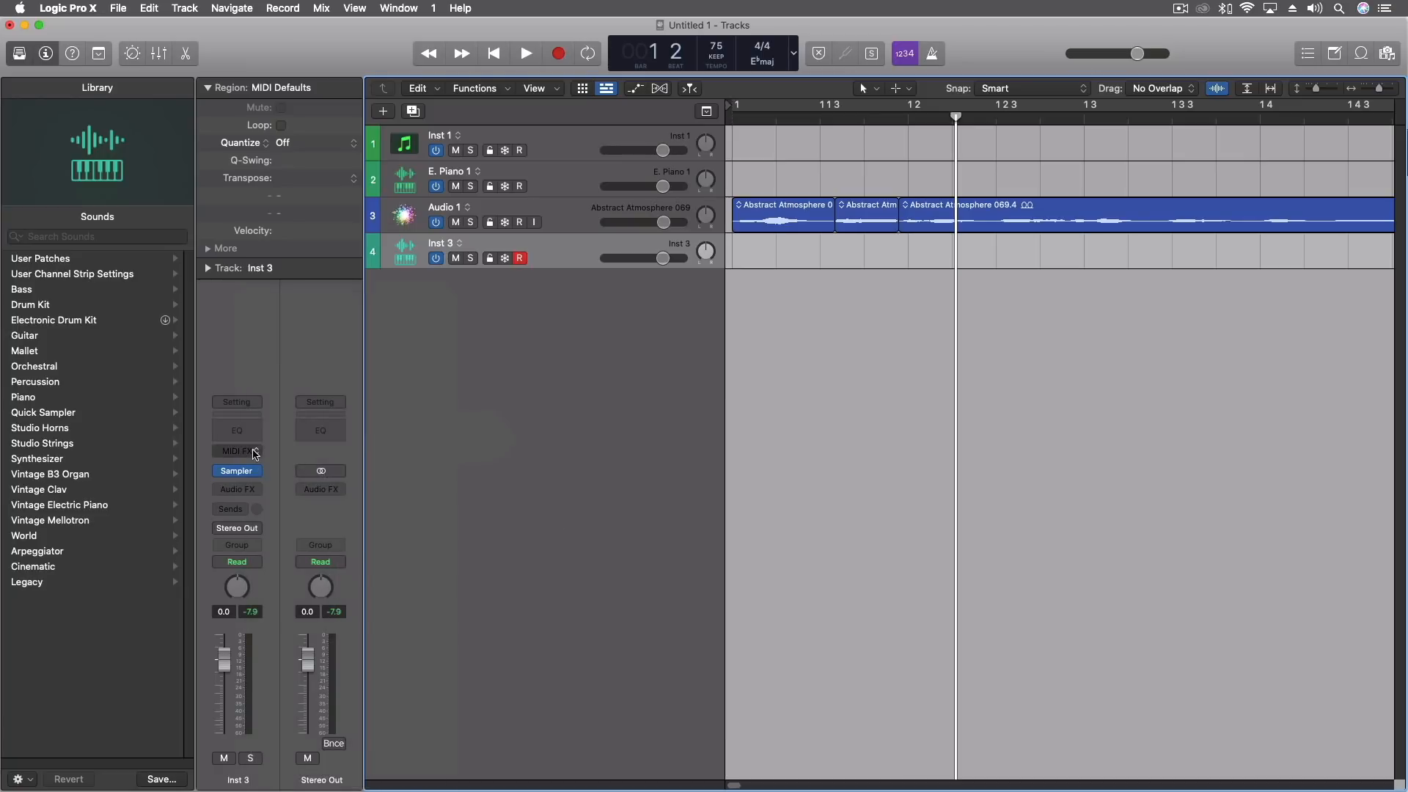
click(236, 494)
mouse_move(306, 523)
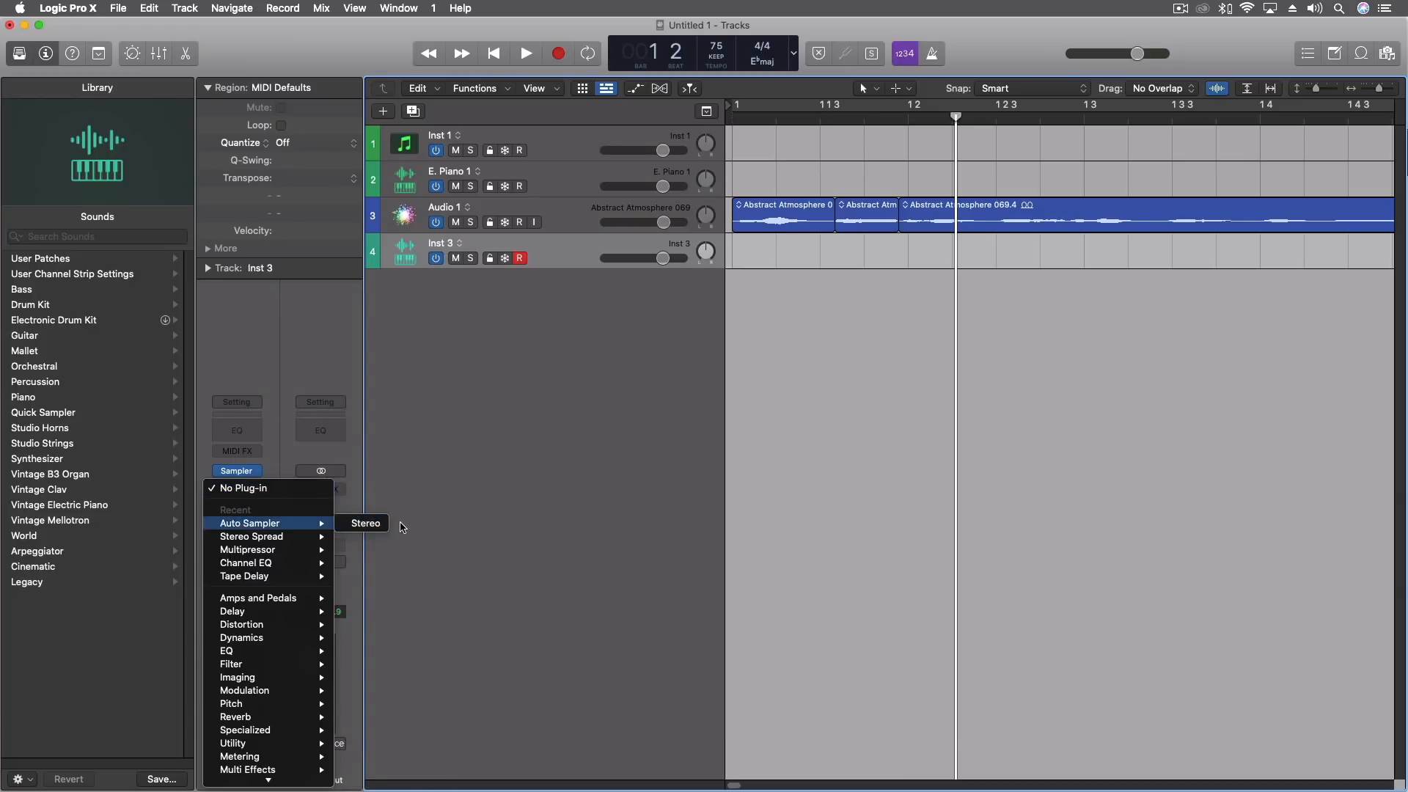
click(400, 473)
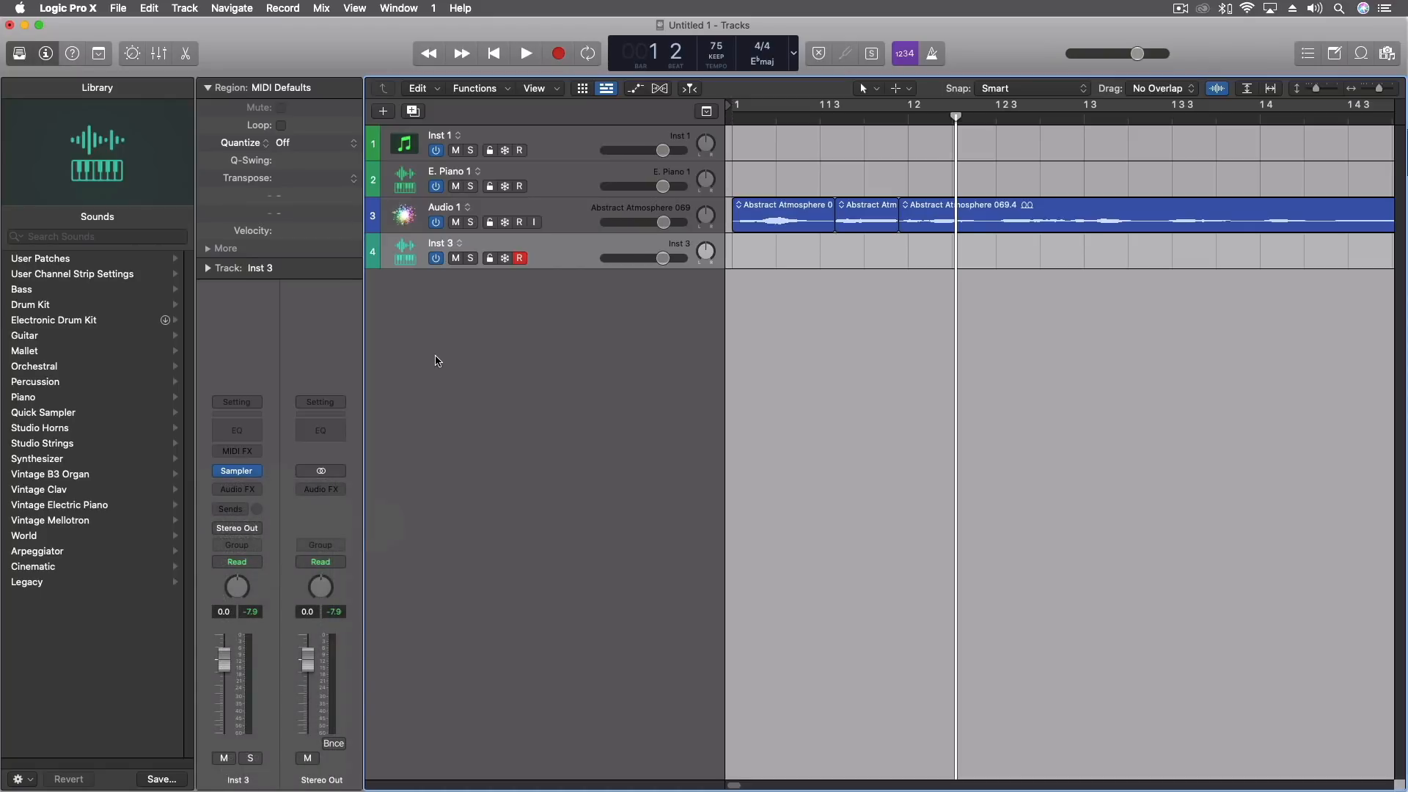